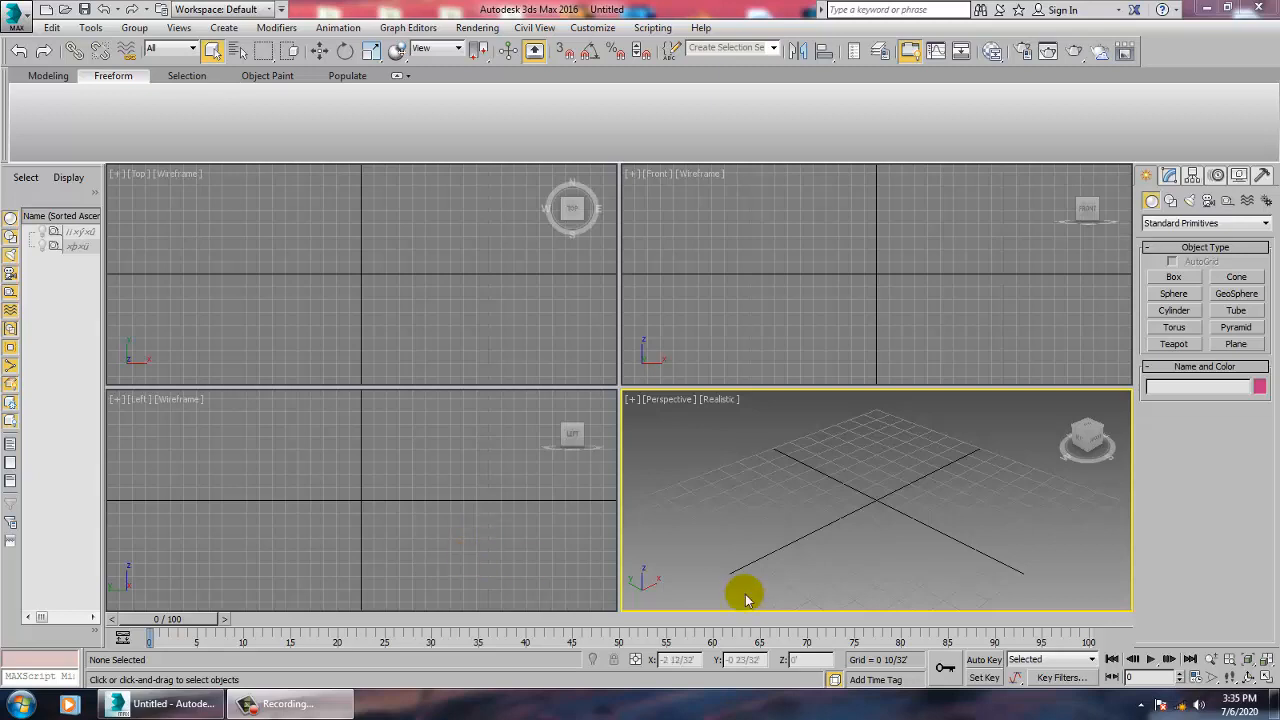
# View the late-arrival JPEG from the Desktop as a reference image and move its window clear of the Perspective viewport.
pyautogui.click(494, 317)
pyautogui.click(957, 497)
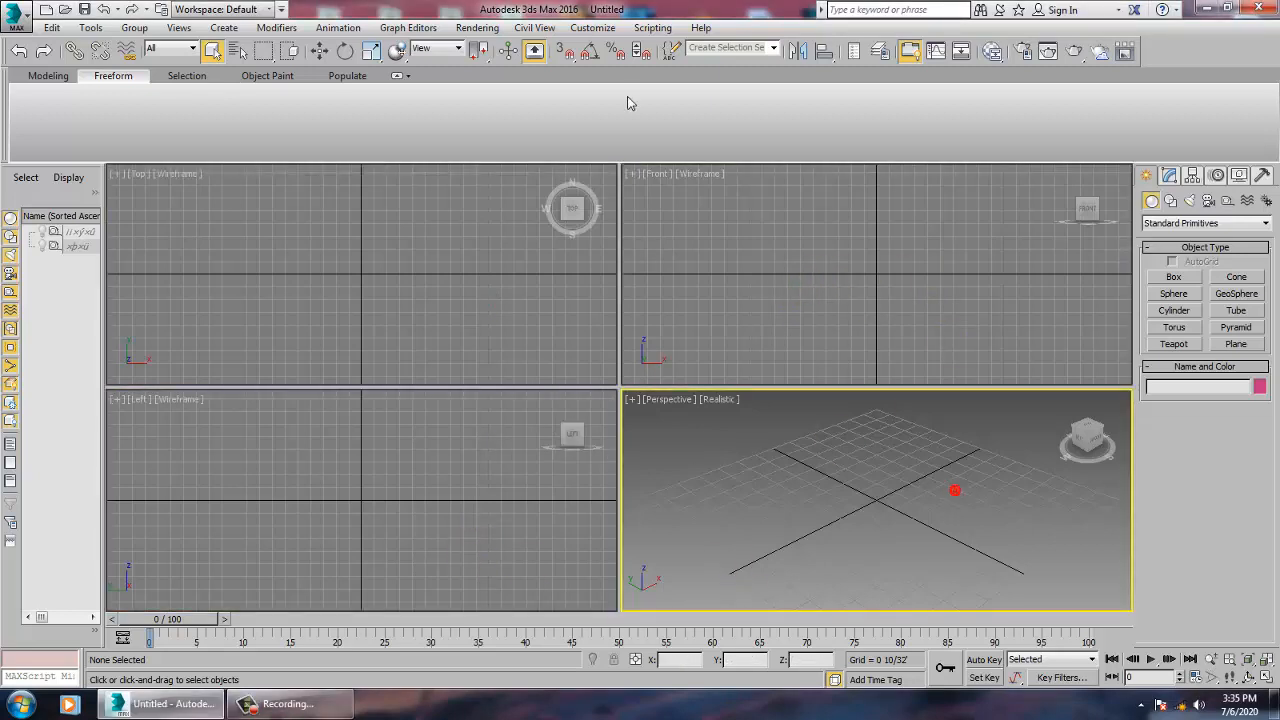
pyautogui.click(472, 27)
pyautogui.click(541, 470)
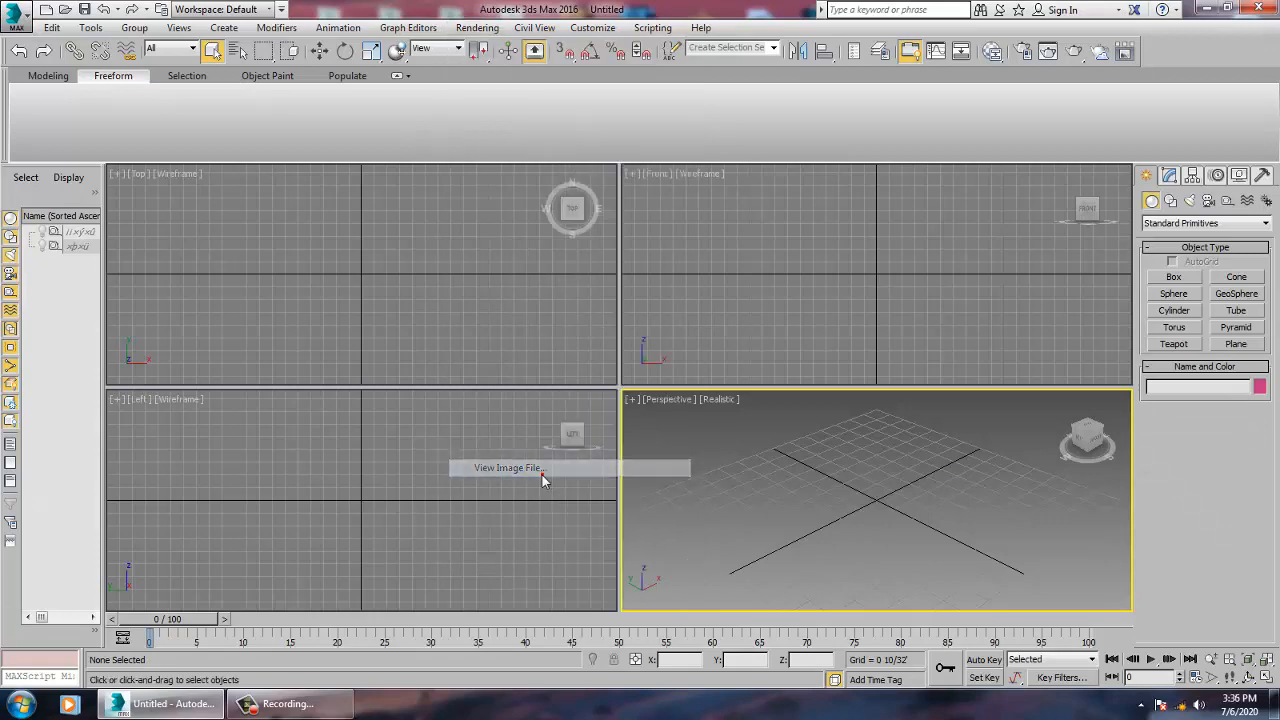
pyautogui.click(53, 155)
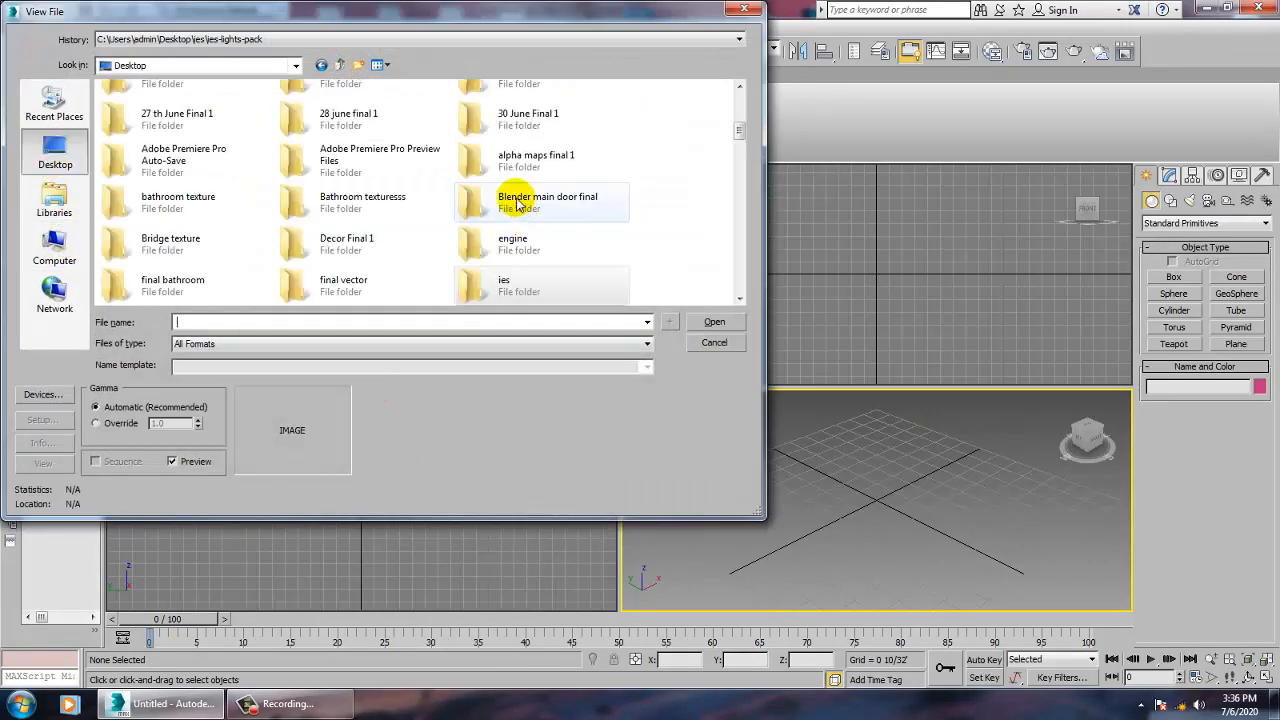
pyautogui.write('lamp')
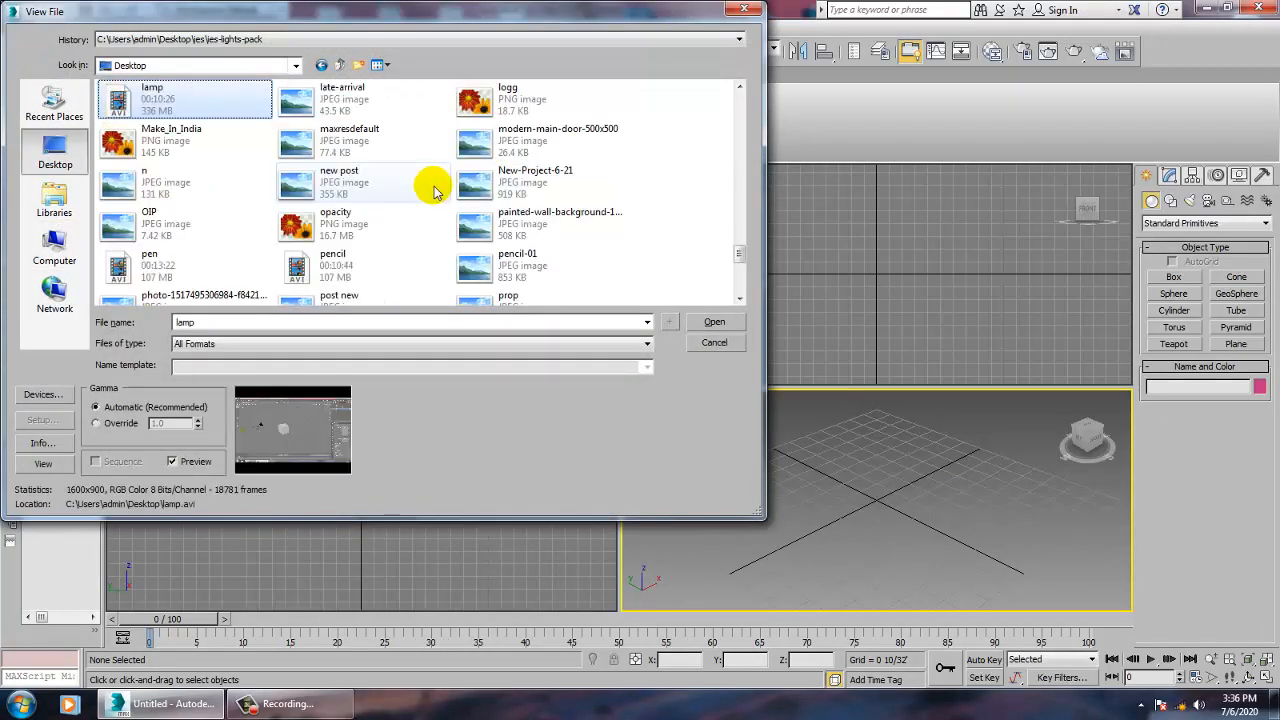
pyautogui.write('l')
pyautogui.doubleClick(345, 96)
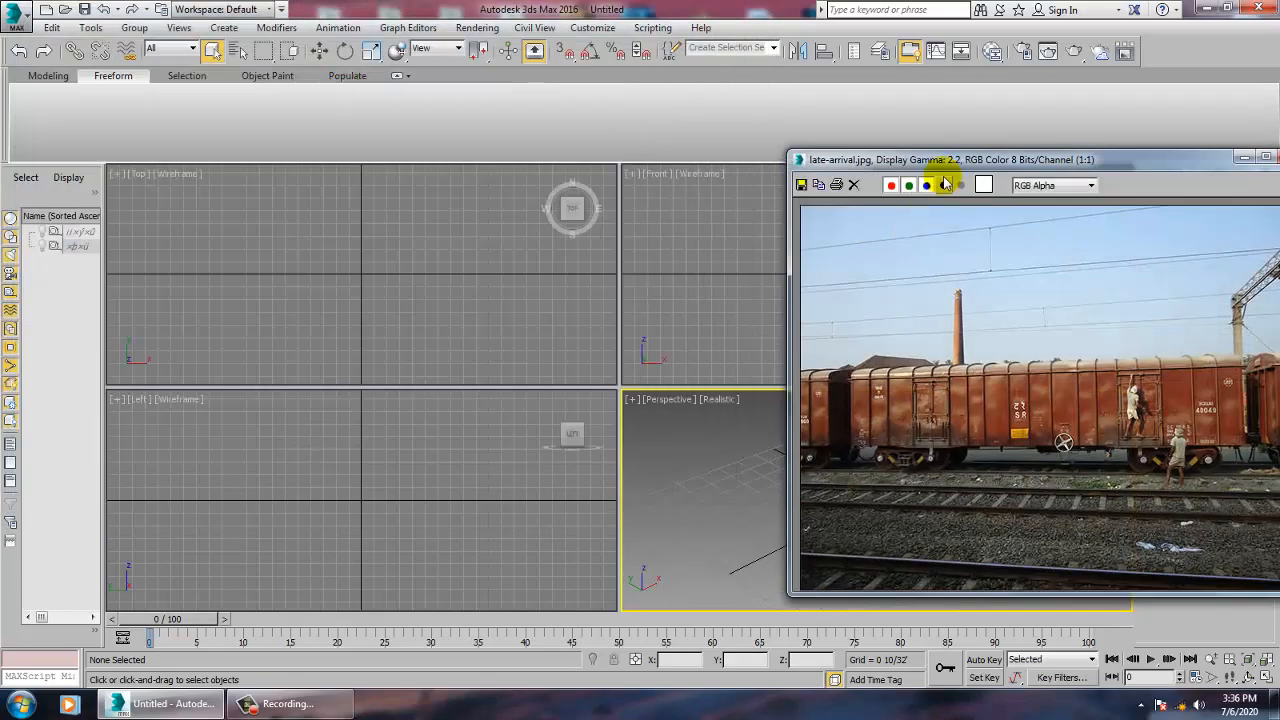
pyautogui.moveTo(966, 160); pyautogui.dragTo(217, 129)
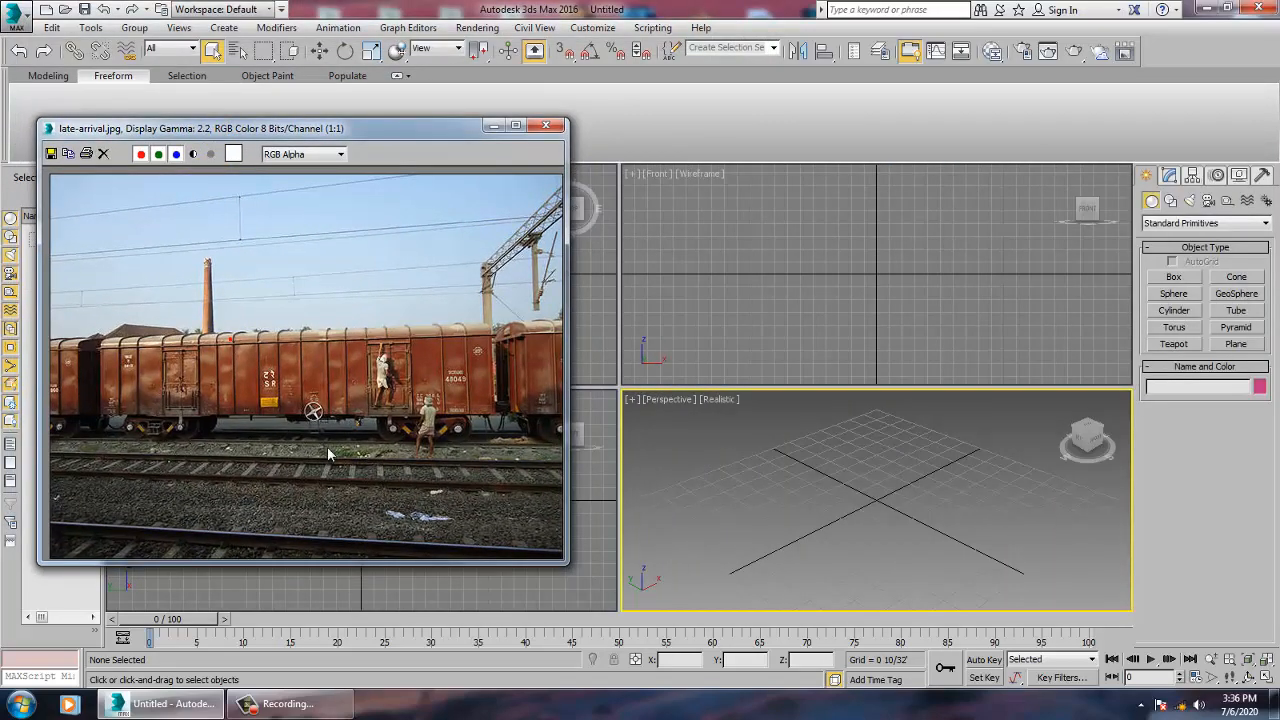
# Examine the freight wagon's side panels, door and wheels up close in the reference image.
pyautogui.scroll(1, 339, 439)
pyautogui.scroll(-1, 339, 439)
pyautogui.scroll(1, 205, 387)
pyautogui.moveTo(262, 342); pyautogui.dragTo(398, 320, button='middle')
pyautogui.moveTo(380, 363); pyautogui.dragTo(257, 363, button='middle')
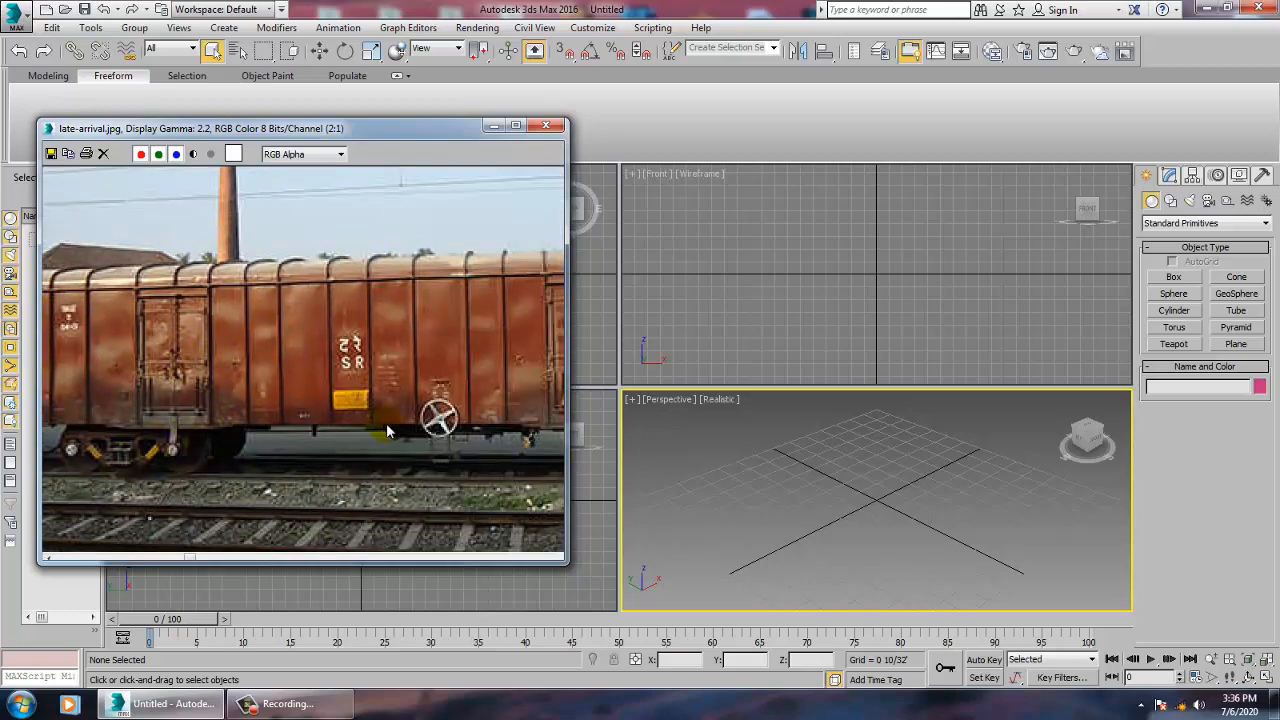
pyautogui.scroll(-1, 257, 430)
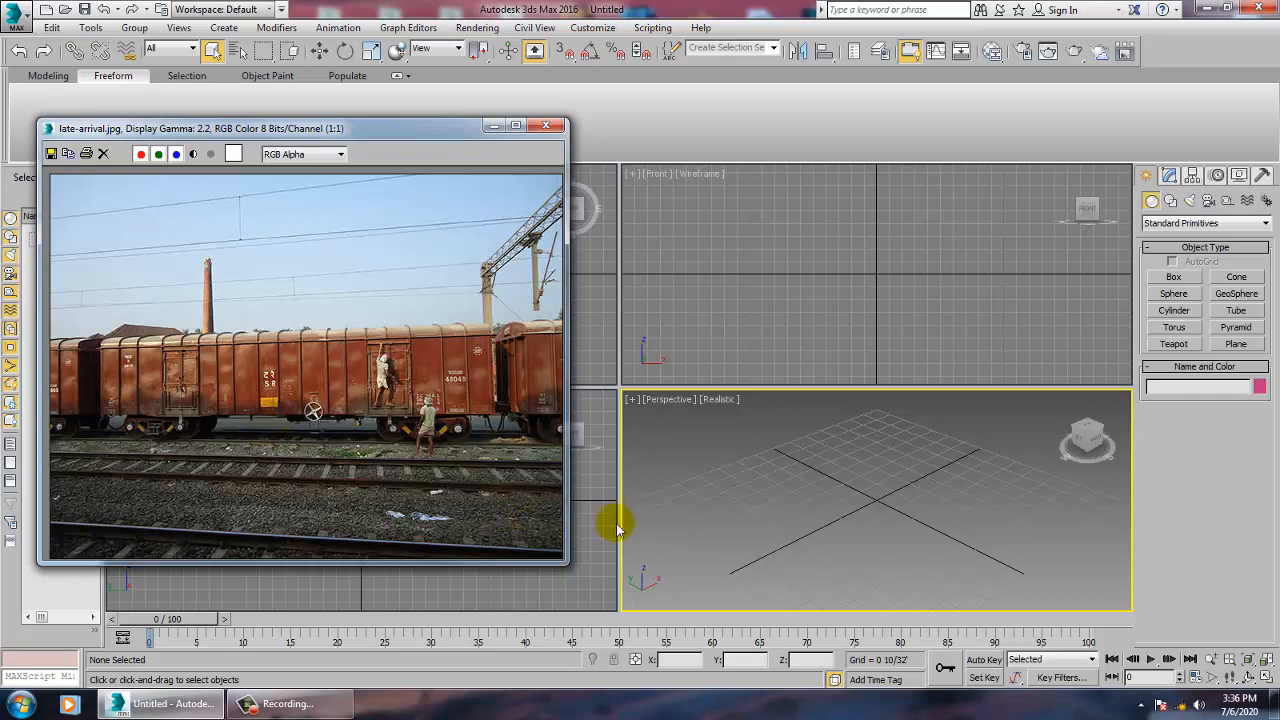
# Create a large ground plane that extends beyond the home grid in the Perspective view.
pyautogui.click(1236, 343)
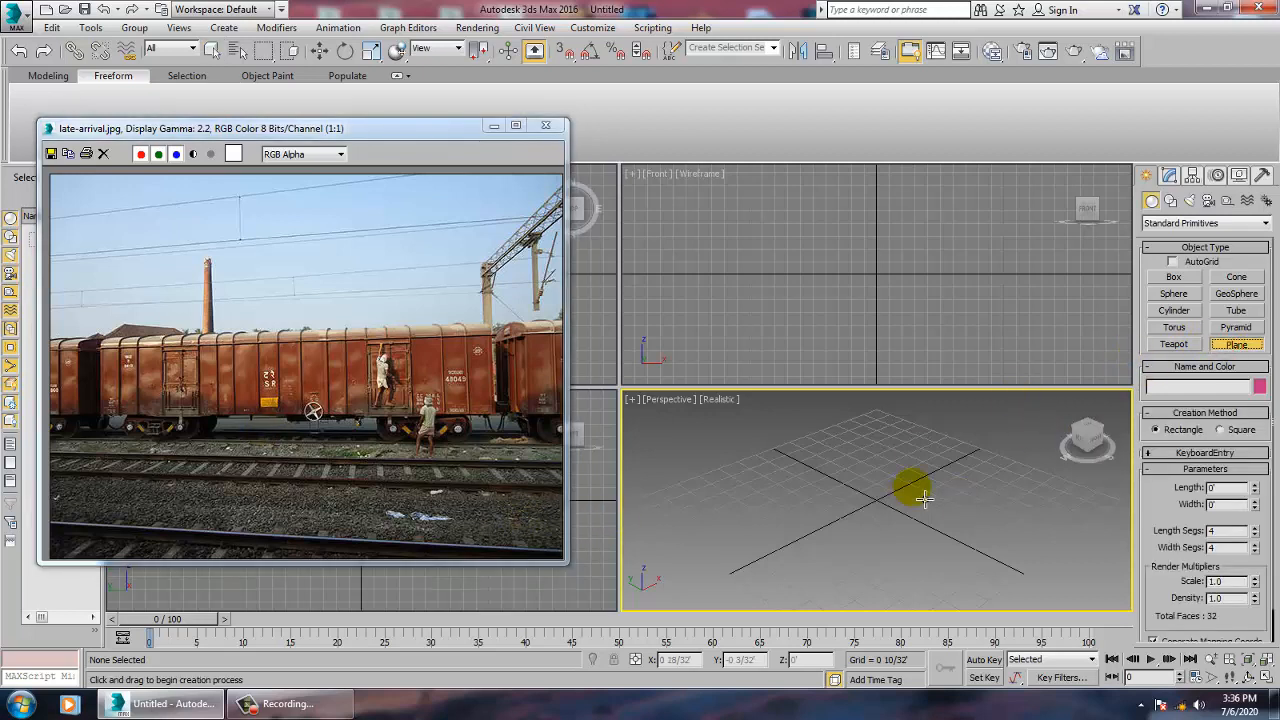
pyautogui.hotkey('alt', 'w')
pyautogui.scroll(-3, 880, 500)
pyautogui.moveTo(815, 300); pyautogui.dragTo(755, 716)
pyautogui.press('w')
pyautogui.keyDown('alt'); pyautogui.moveTo(775, 472); pyautogui.dragTo(831, 449, button='middle'); pyautogui.keyUp('alt')
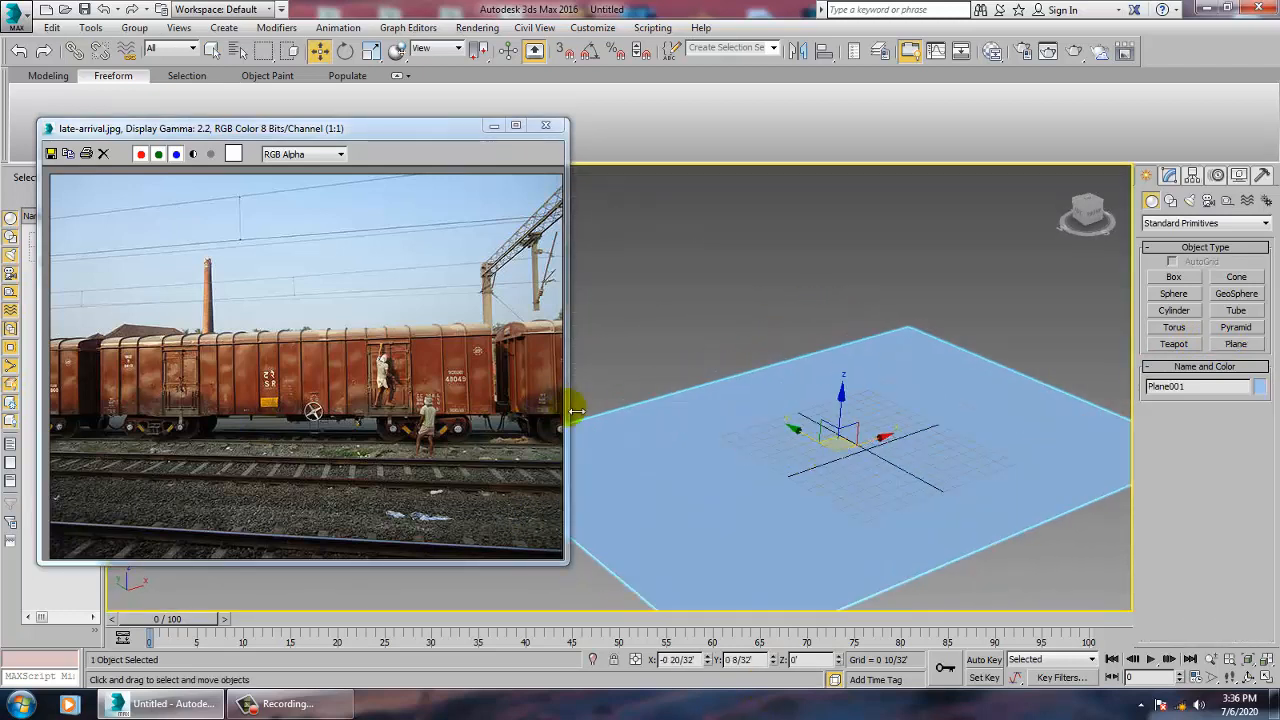
# Create a long box for the wagon body on the plane, about 2 2/32' long and 9 18/32' wide.
pyautogui.scroll(5, 857, 449)
pyautogui.click(398, 395)
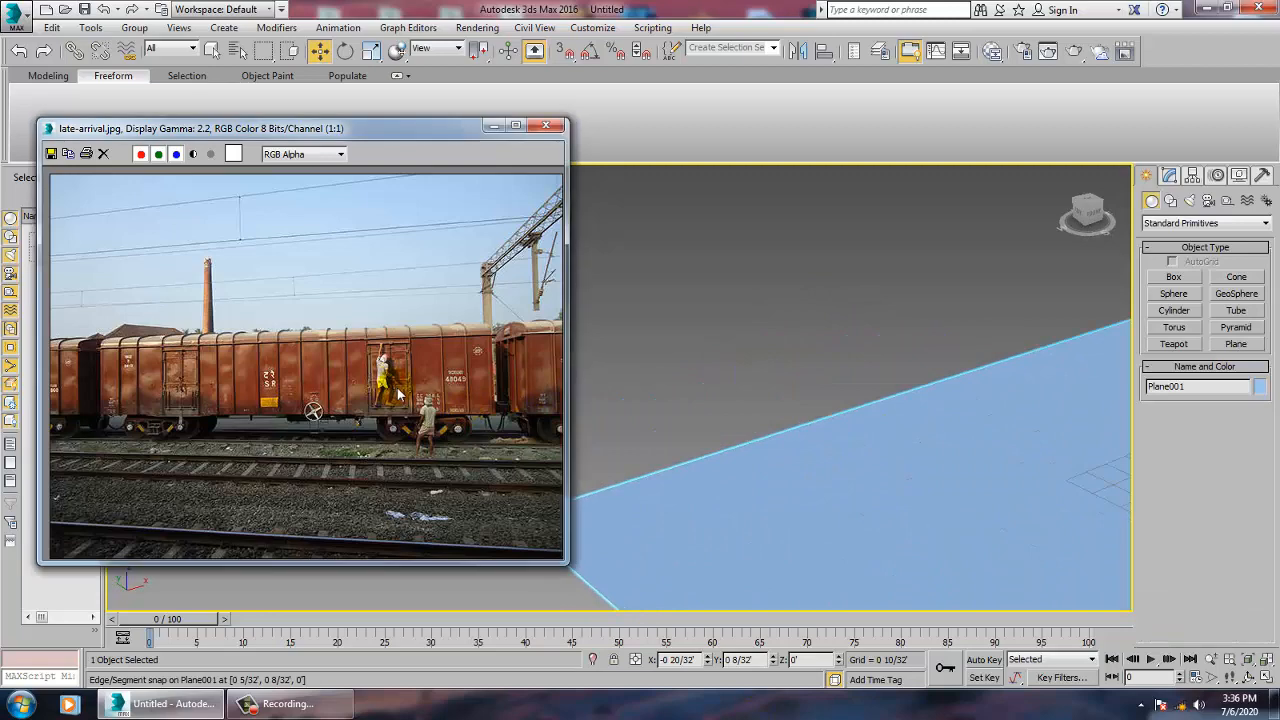
pyautogui.scroll(1, 398, 395)
pyautogui.keyDown('alt'); pyautogui.moveTo(826, 497); pyautogui.dragTo(778, 437, button='middle'); pyautogui.keyUp('alt')
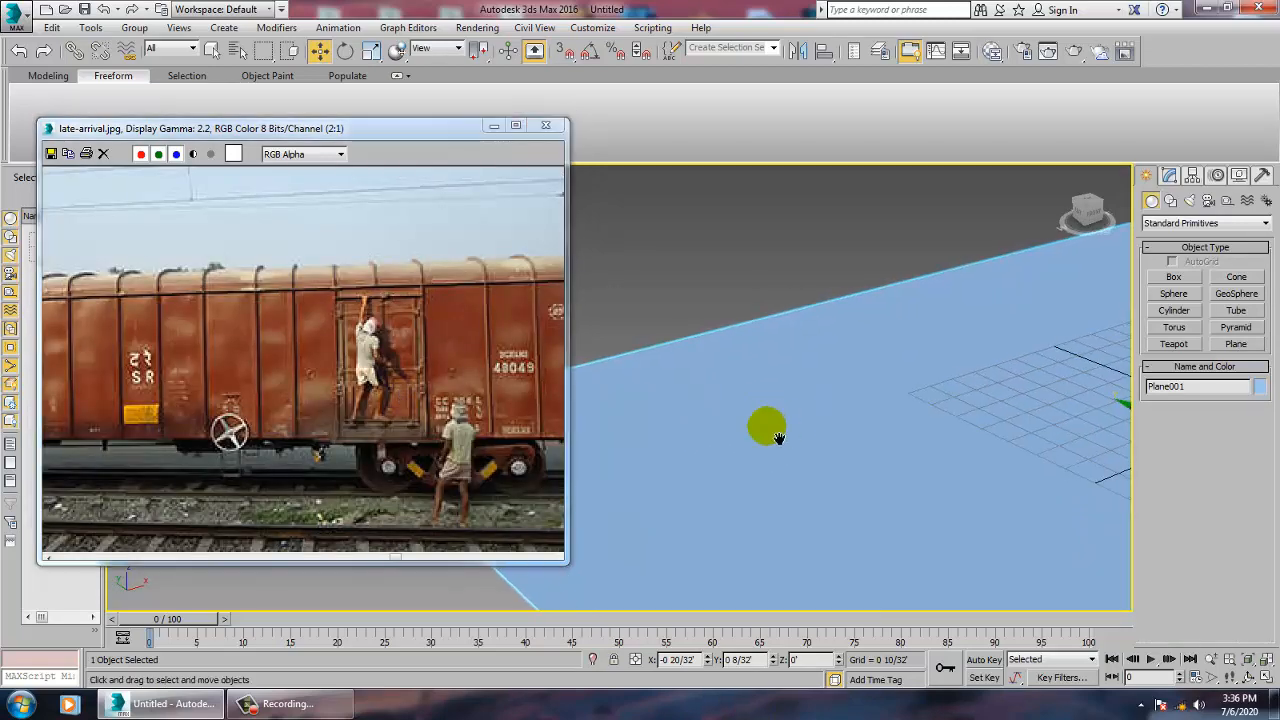
pyautogui.scroll(-3, 778, 438)
pyautogui.moveTo(236, 394); pyautogui.dragTo(228, 390, button='middle')
pyautogui.scroll(-1, 232, 388)
pyautogui.moveTo(928, 374); pyautogui.dragTo(1014, 300, button='middle')
pyautogui.click(1174, 277)
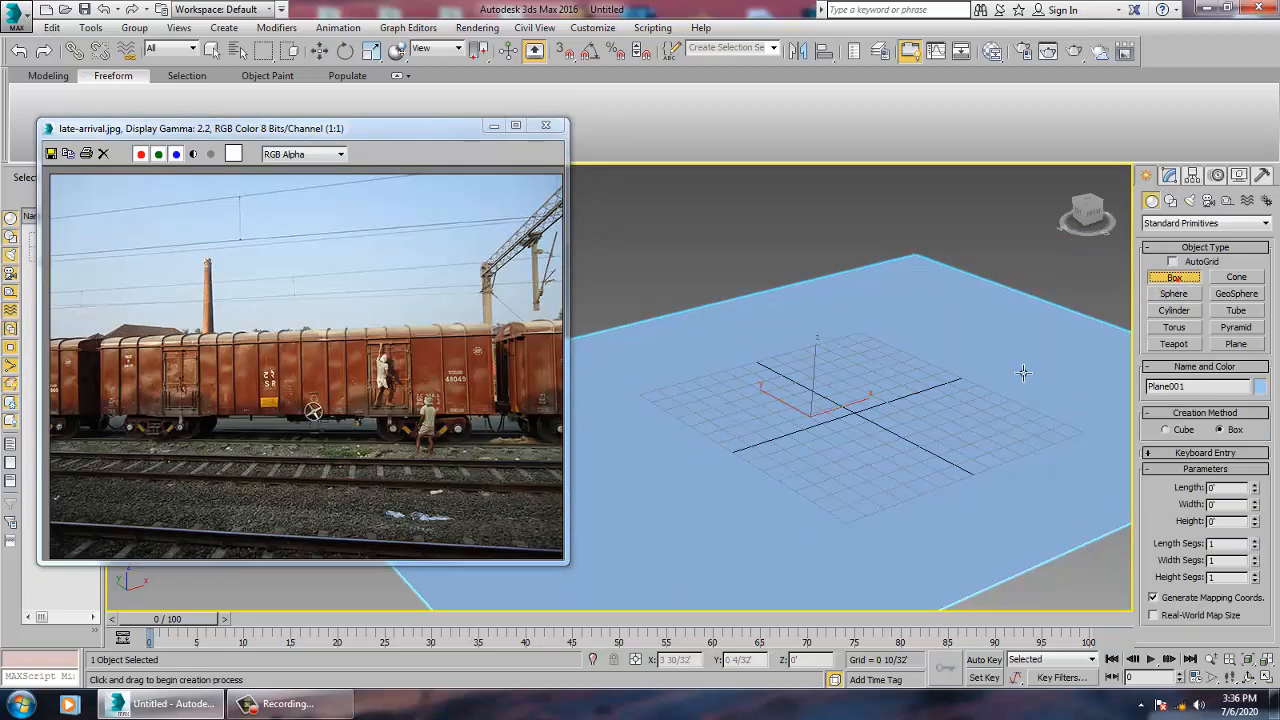
pyautogui.moveTo(957, 325); pyautogui.dragTo(548, 553)
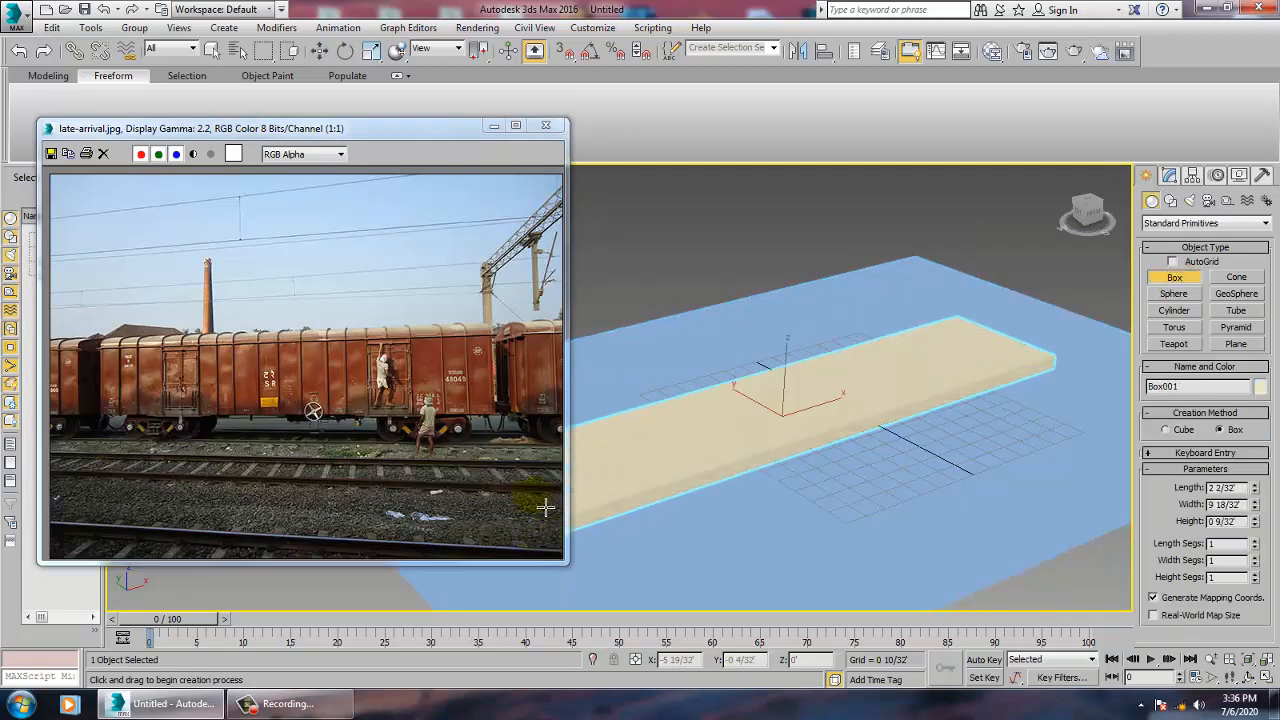
pyautogui.click(544, 423)
pyautogui.rightClick(544, 423)
# Scale the wagon box to about 125% along Y and about 106% along Z.
pyautogui.keyDown('alt'); pyautogui.moveTo(856, 411); pyautogui.dragTo(932, 362, button='middle'); pyautogui.keyUp('alt')
pyautogui.press('r')
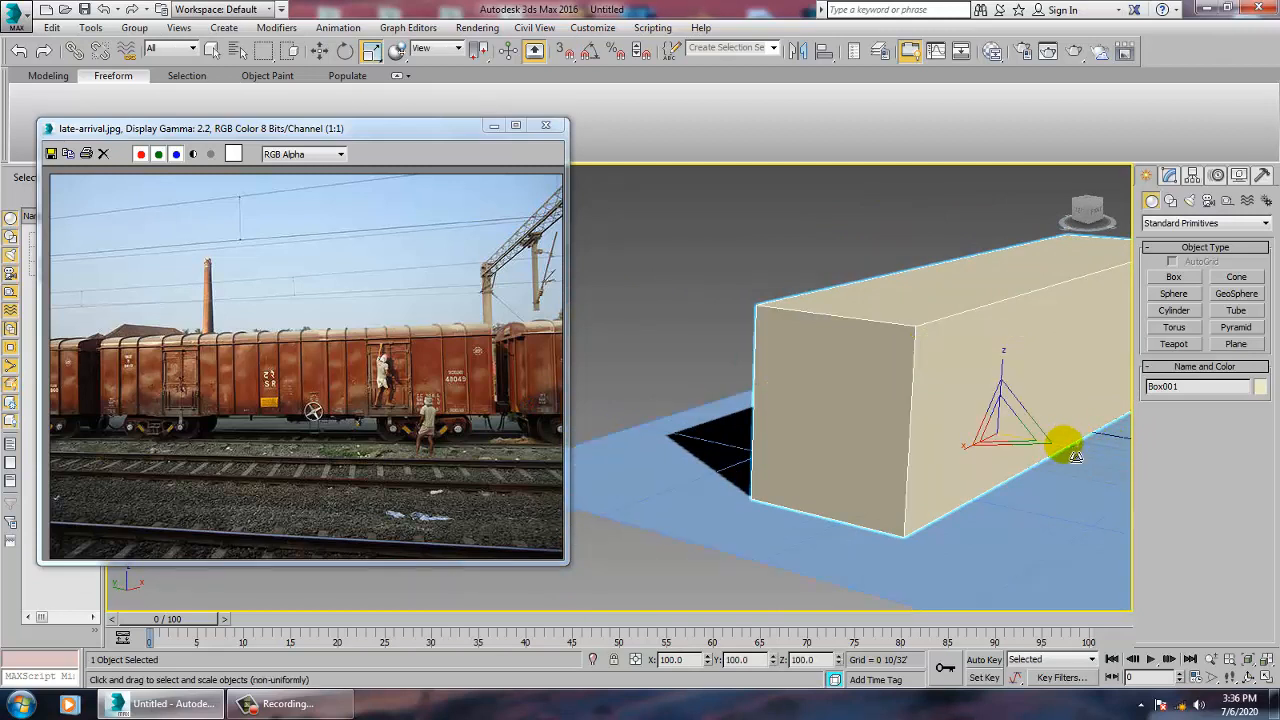
pyautogui.moveTo(1075, 457); pyautogui.dragTo(1091, 456)
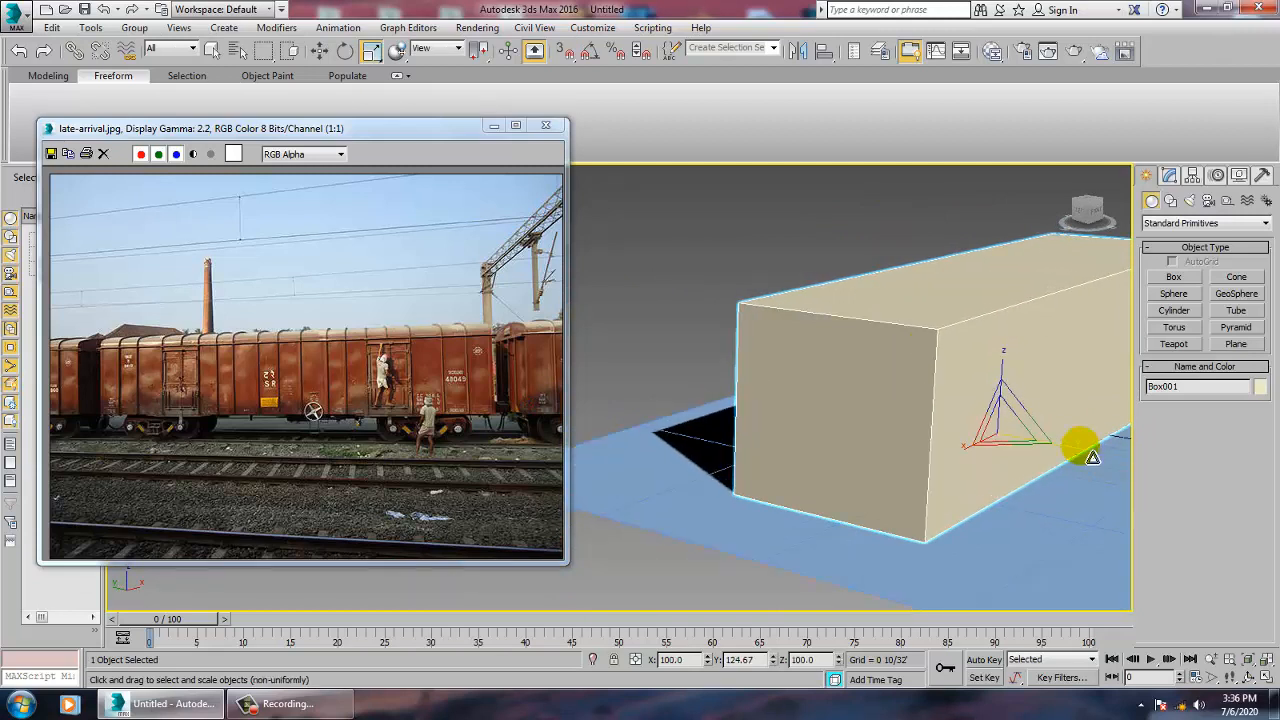
pyautogui.moveTo(1000, 367); pyautogui.dragTo(998, 361)
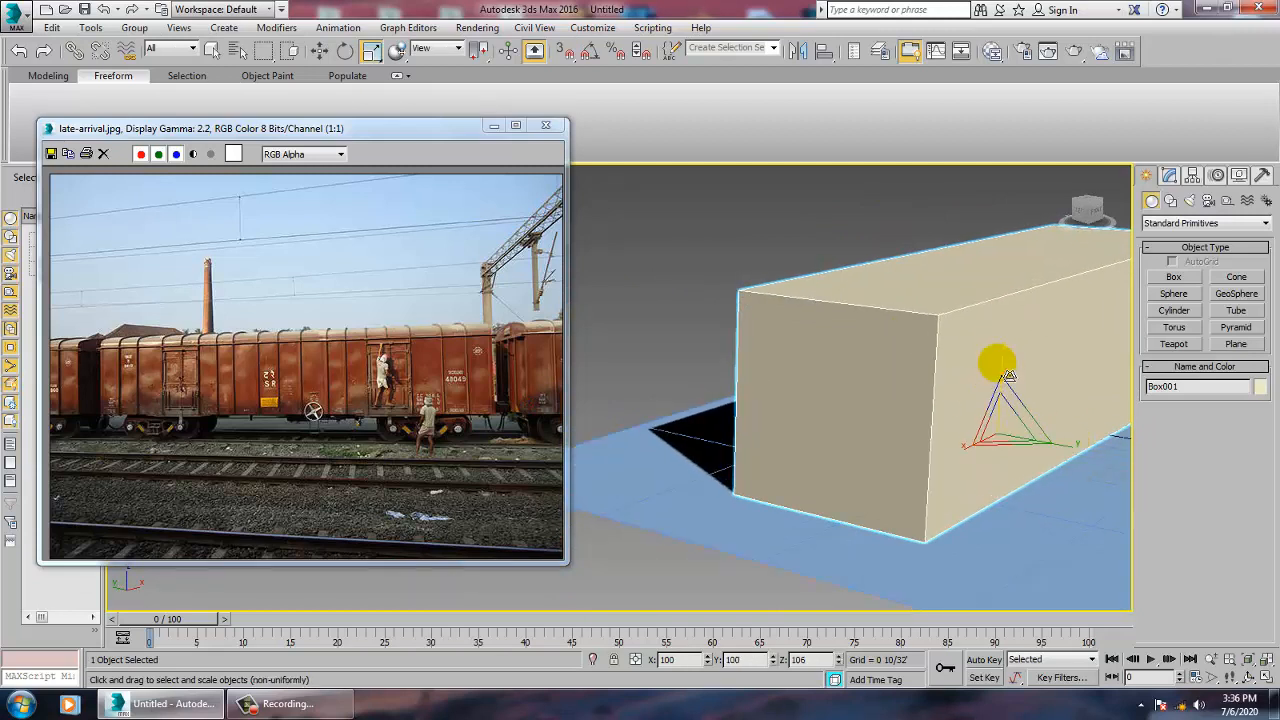
# Convert the wagon box to an Editable Poly.
pyautogui.press('w')
pyautogui.rightClick(901, 339)
pyautogui.click(983, 499)
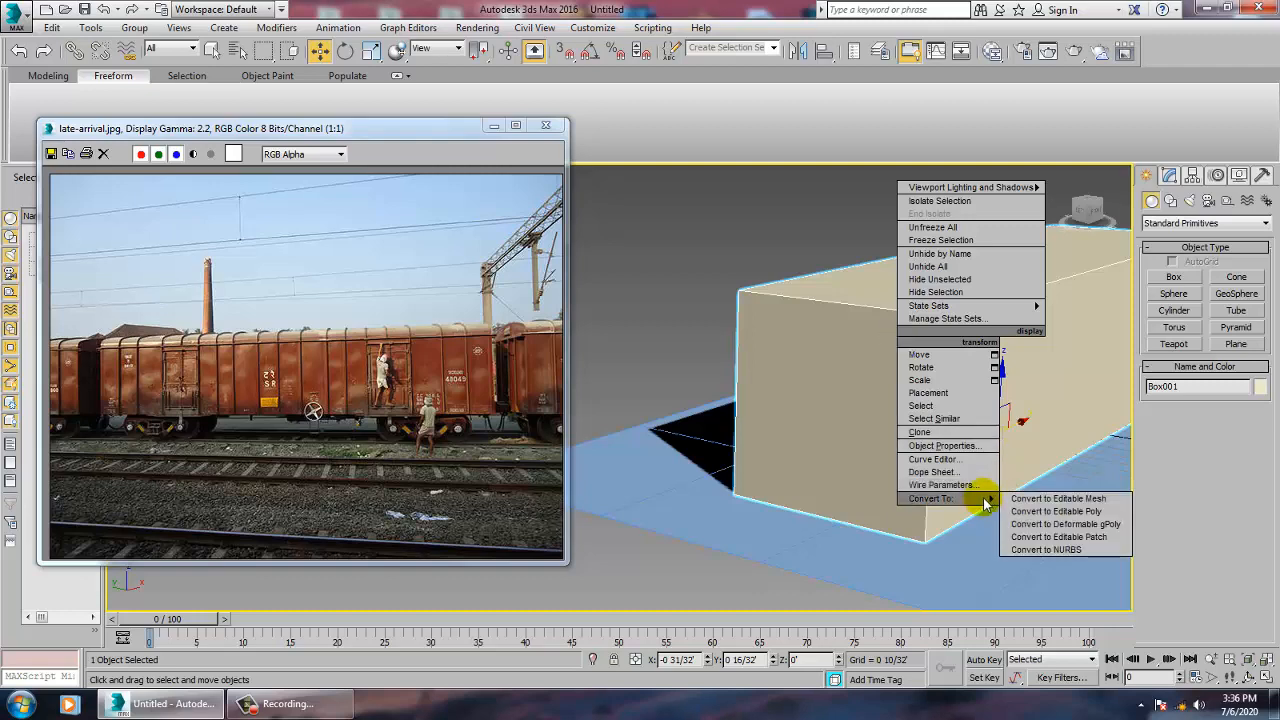
pyautogui.click(1072, 511)
pyautogui.hotkey('alt', 'w')
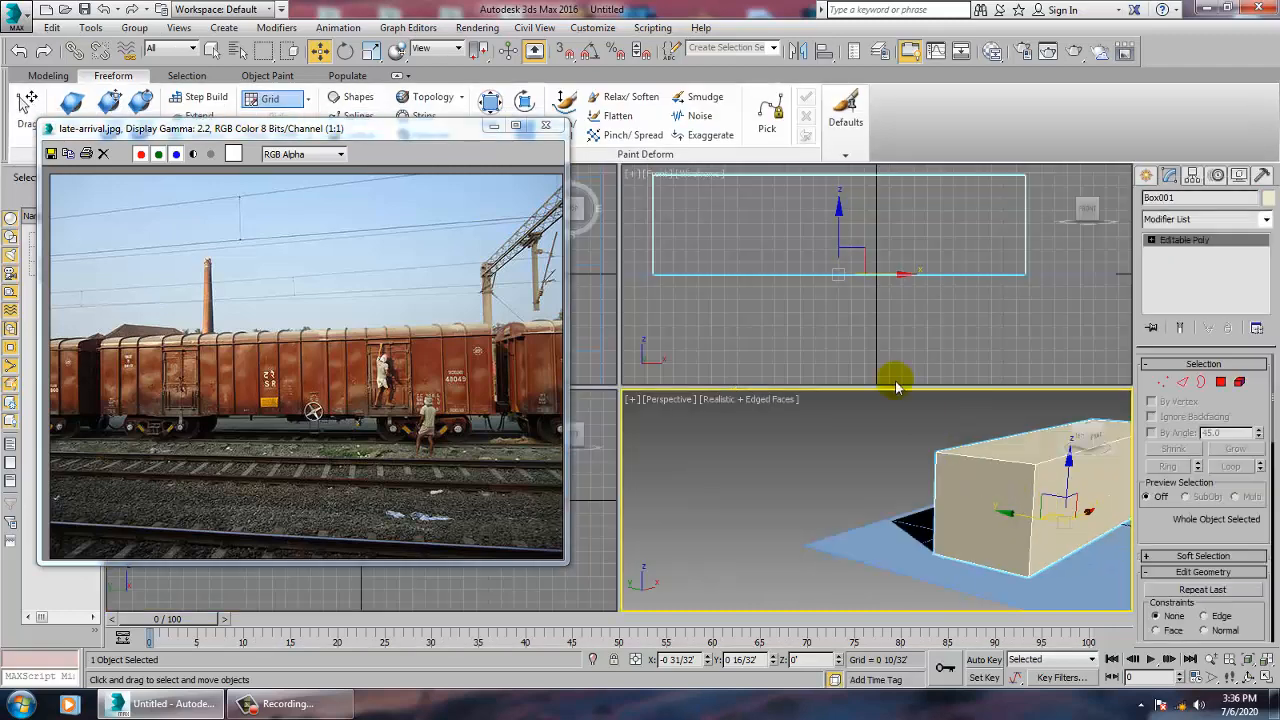
pyautogui.moveTo(976, 384); pyautogui.dragTo(941, 382, button='middle')
pyautogui.hotkey('alt', 'w')
pyautogui.moveTo(719, 338); pyautogui.dragTo(807, 393, button='middle')
pyautogui.hotkey('alt', 'w')
pyautogui.moveTo(958, 493); pyautogui.dragTo(917, 494, button='middle')
pyautogui.hotkey('alt', 'w')
pyautogui.moveTo(915, 447); pyautogui.dragTo(917, 473, button='middle')
pyautogui.scroll(4, 915, 470)
pyautogui.scroll(-5, 880, 455)
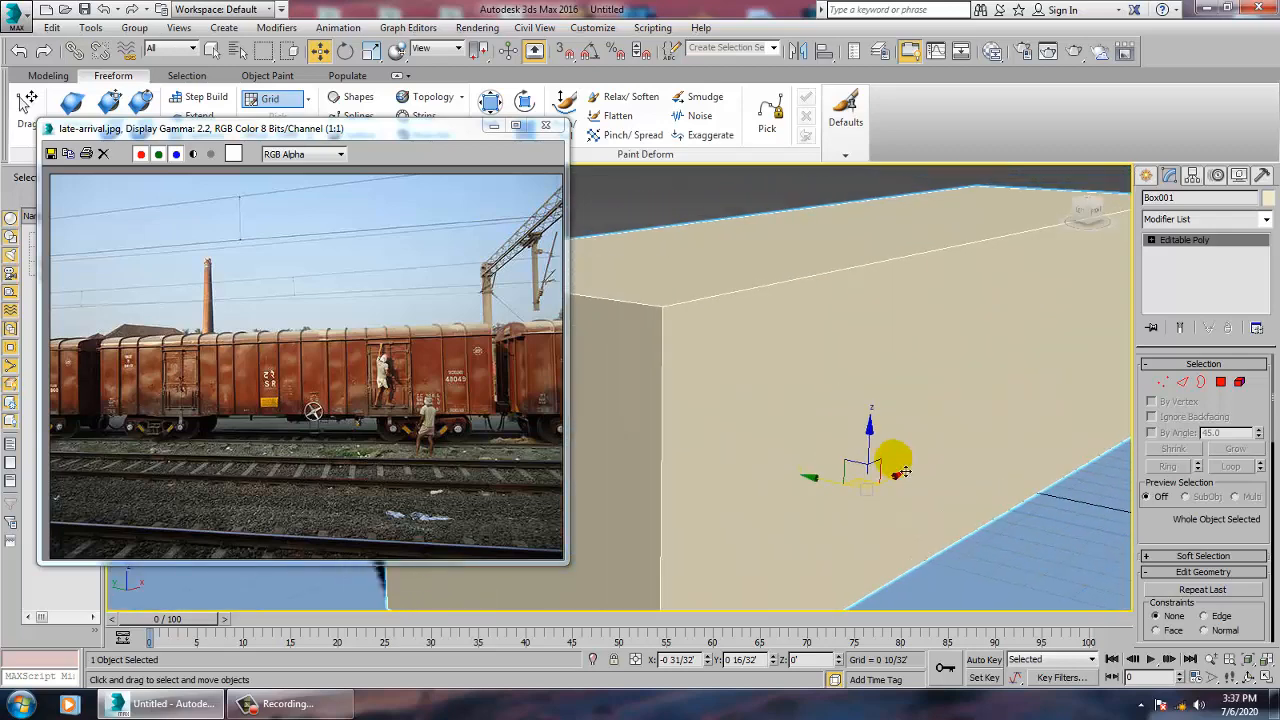
pyautogui.scroll(5, 805, 422)
pyautogui.moveTo(830, 433); pyautogui.dragTo(988, 530, button='middle')
# Examine the wagon box's end outline in the Left viewport, with the box selected.
pyautogui.hotkey('alt', 'w')
pyautogui.click(500, 587)
pyautogui.hotkey('alt', 'w')
pyautogui.scroll(-3, 811, 438)
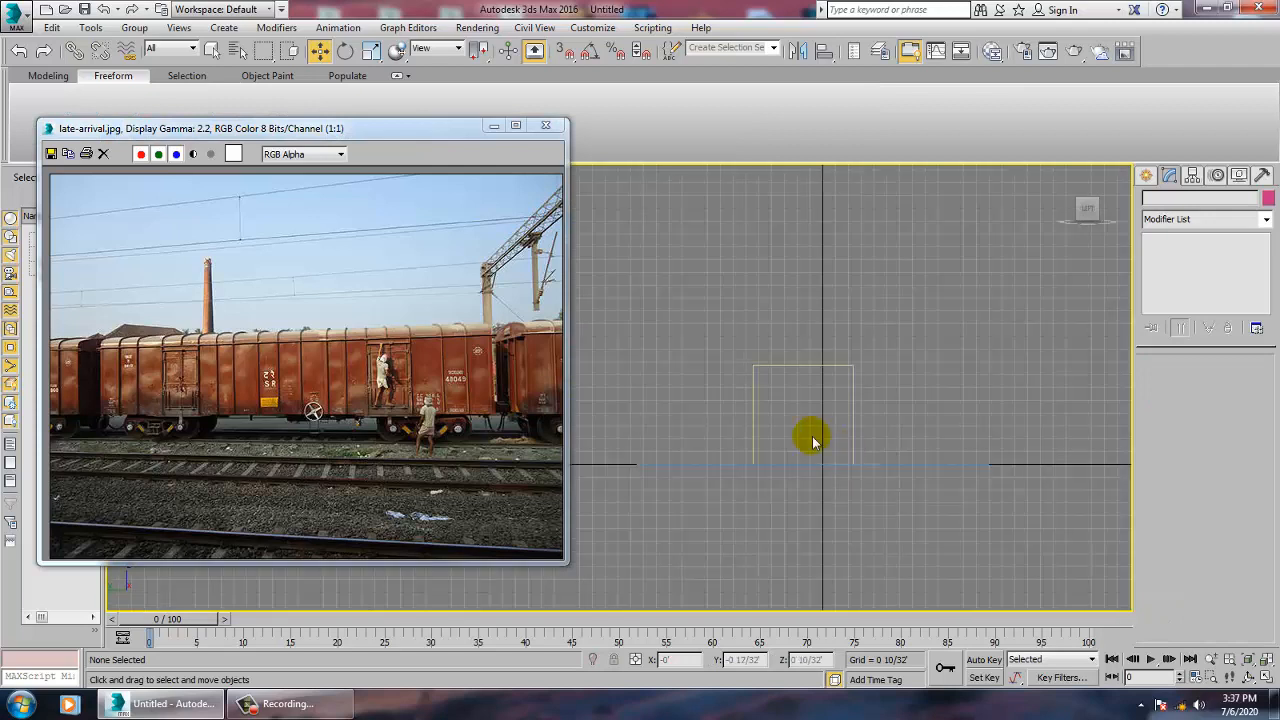
pyautogui.scroll(3, 811, 438)
pyautogui.moveTo(752, 385); pyautogui.dragTo(806, 433, button='middle')
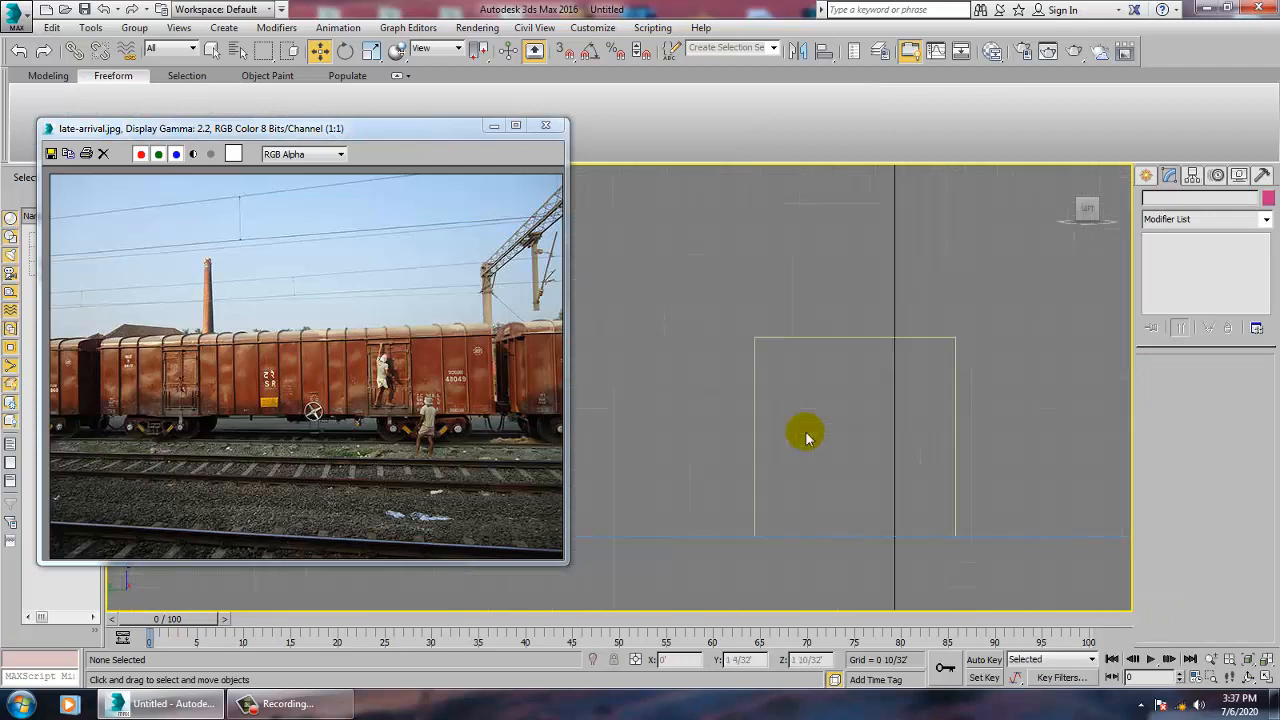
pyautogui.click(884, 340)
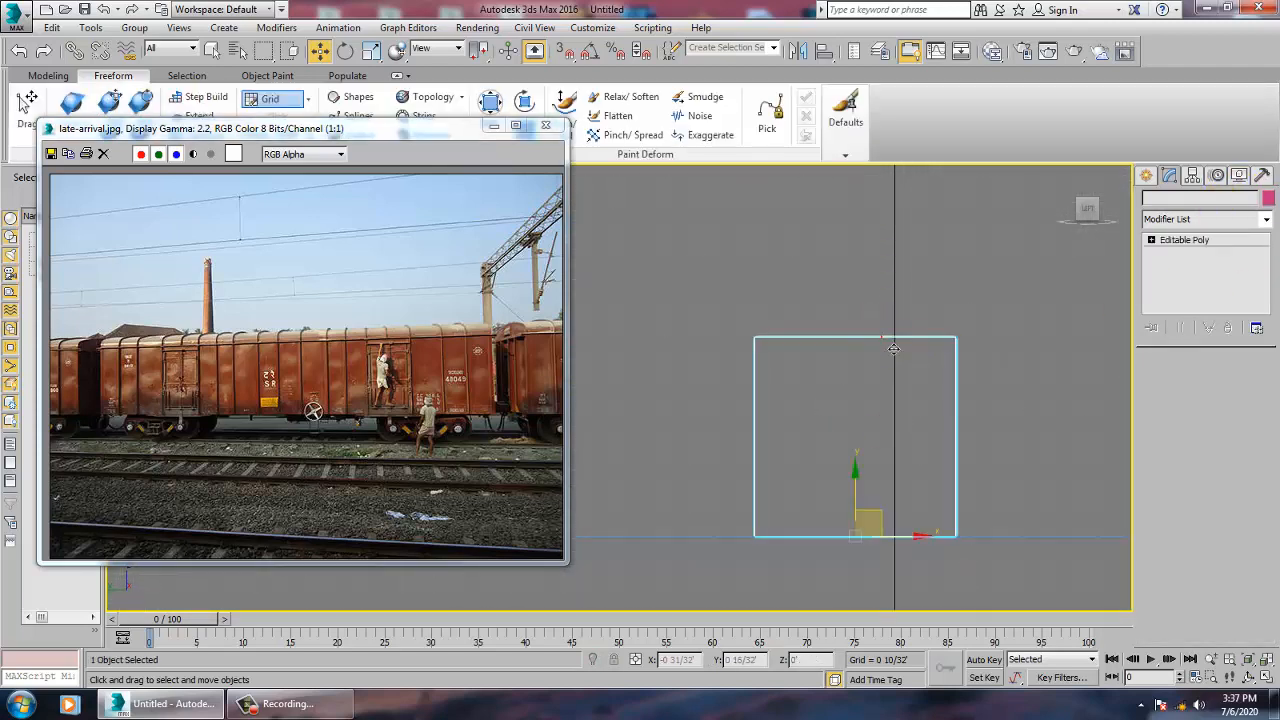
pyautogui.hotkey('alt', 'w')
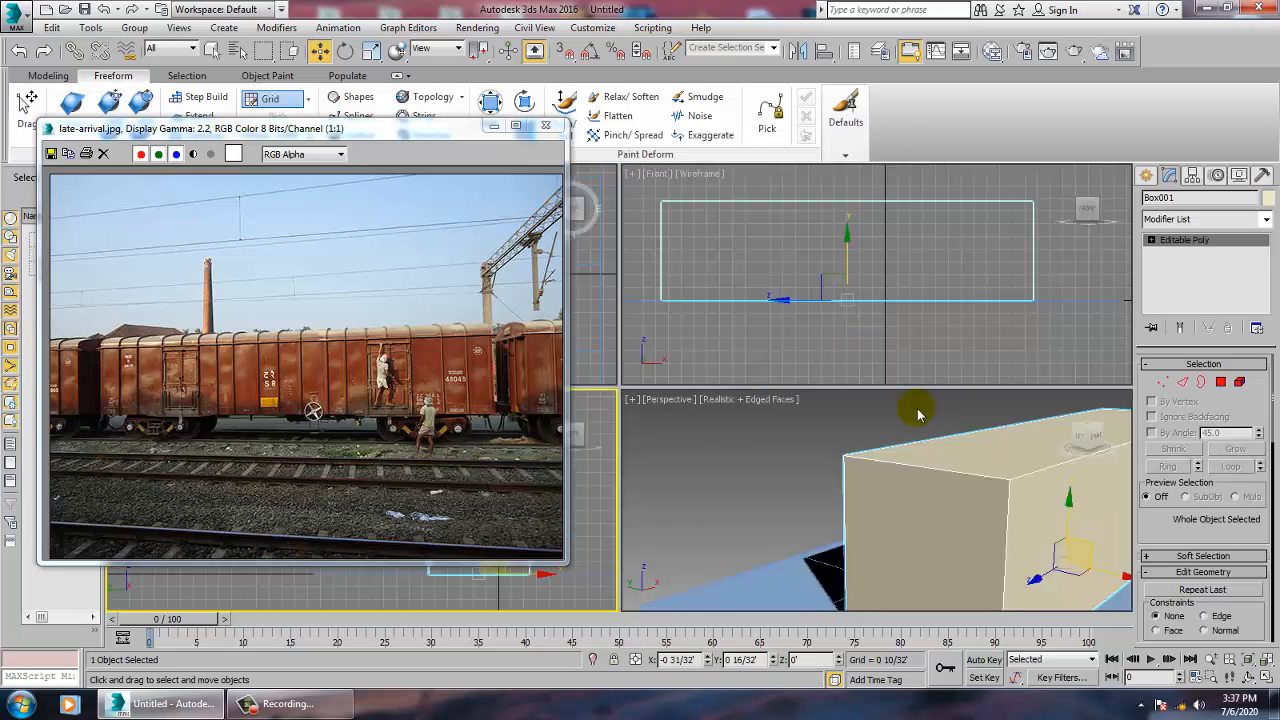
pyautogui.keyDown('alt'); pyautogui.moveTo(996, 497); pyautogui.dragTo(1086, 429, button='middle'); pyautogui.keyUp('alt')
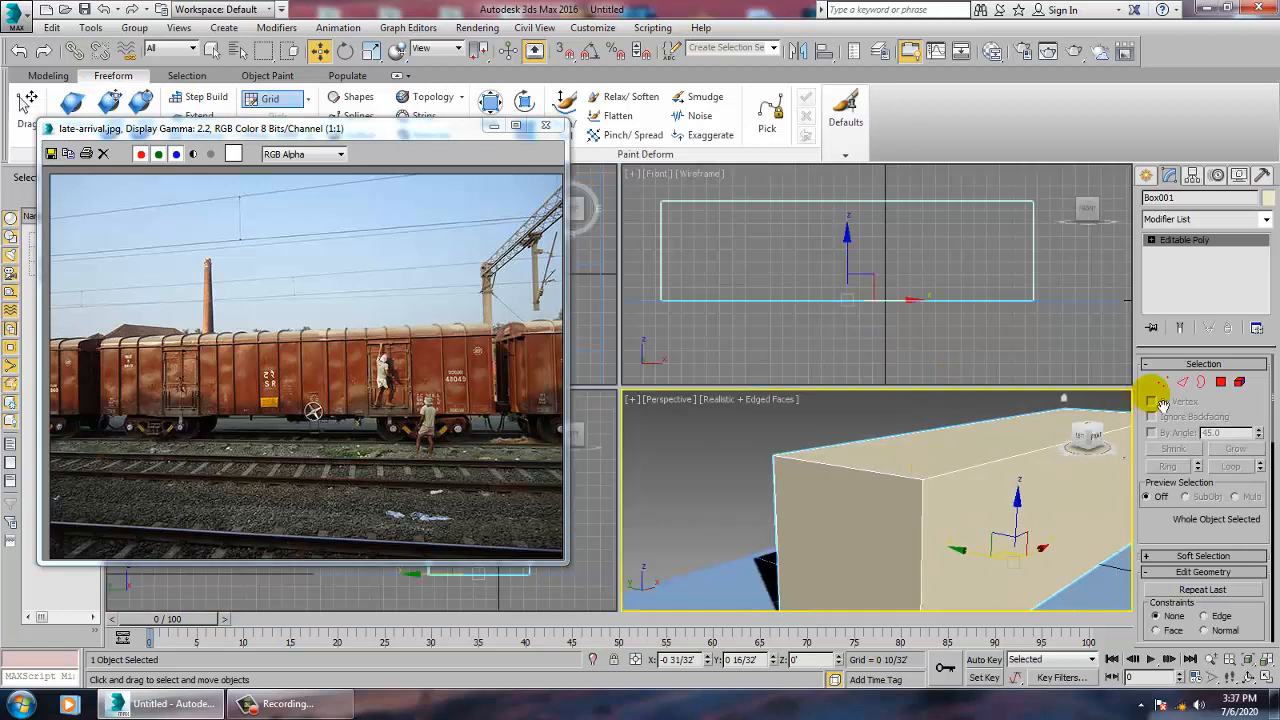
pyautogui.click(1182, 382)
pyautogui.click(978, 461)
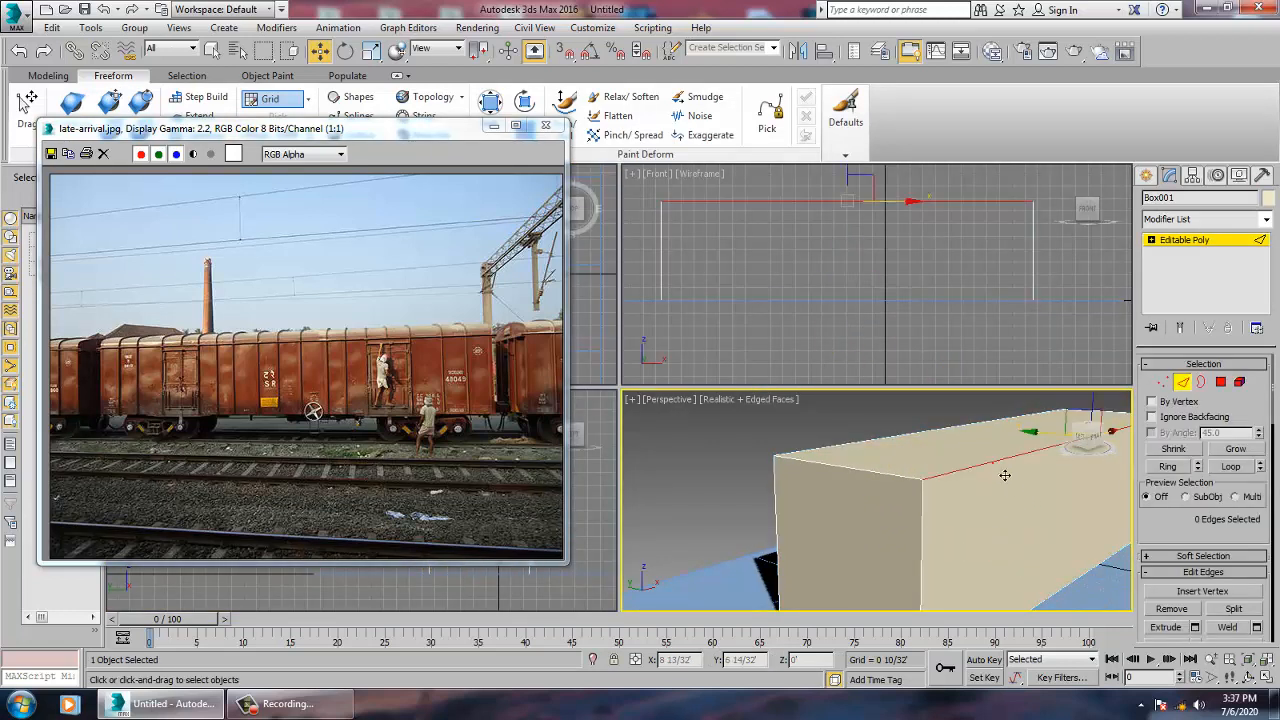
pyautogui.keyDown('ctrl'); pyautogui.click(891, 443); pyautogui.keyUp('ctrl')
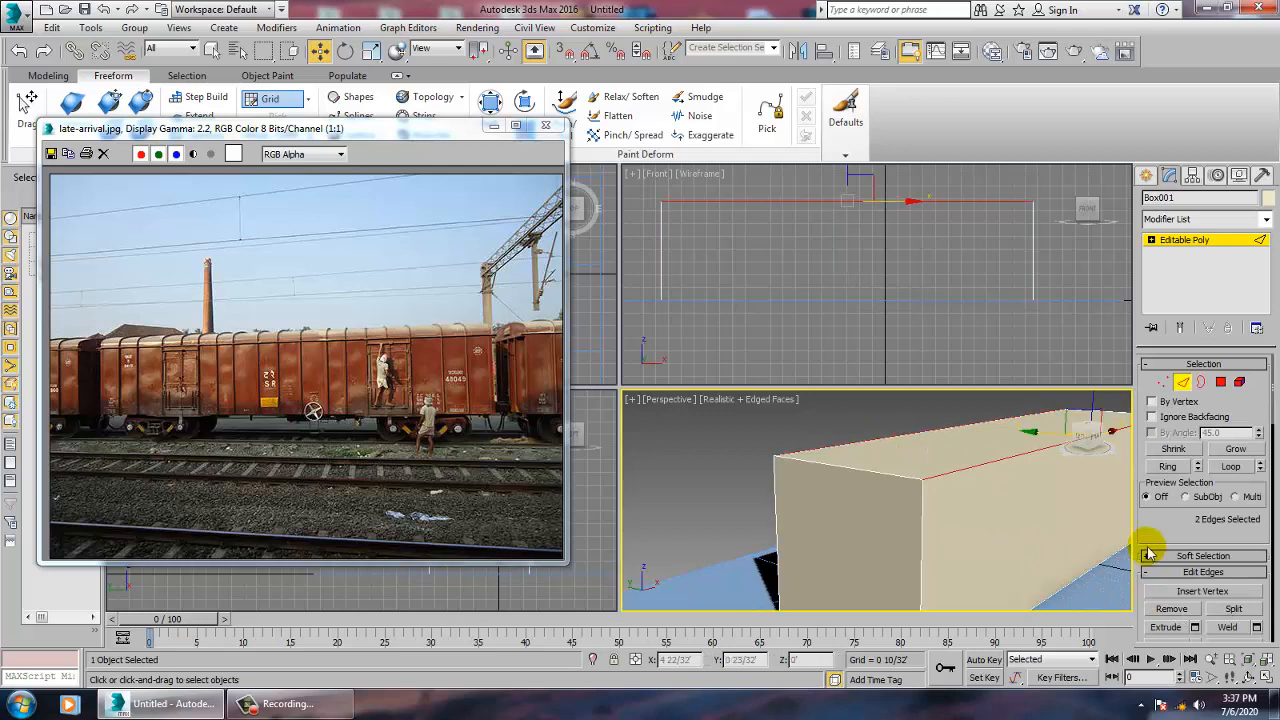
pyautogui.scroll(-2, 1150, 535)
pyautogui.click(1195, 599)
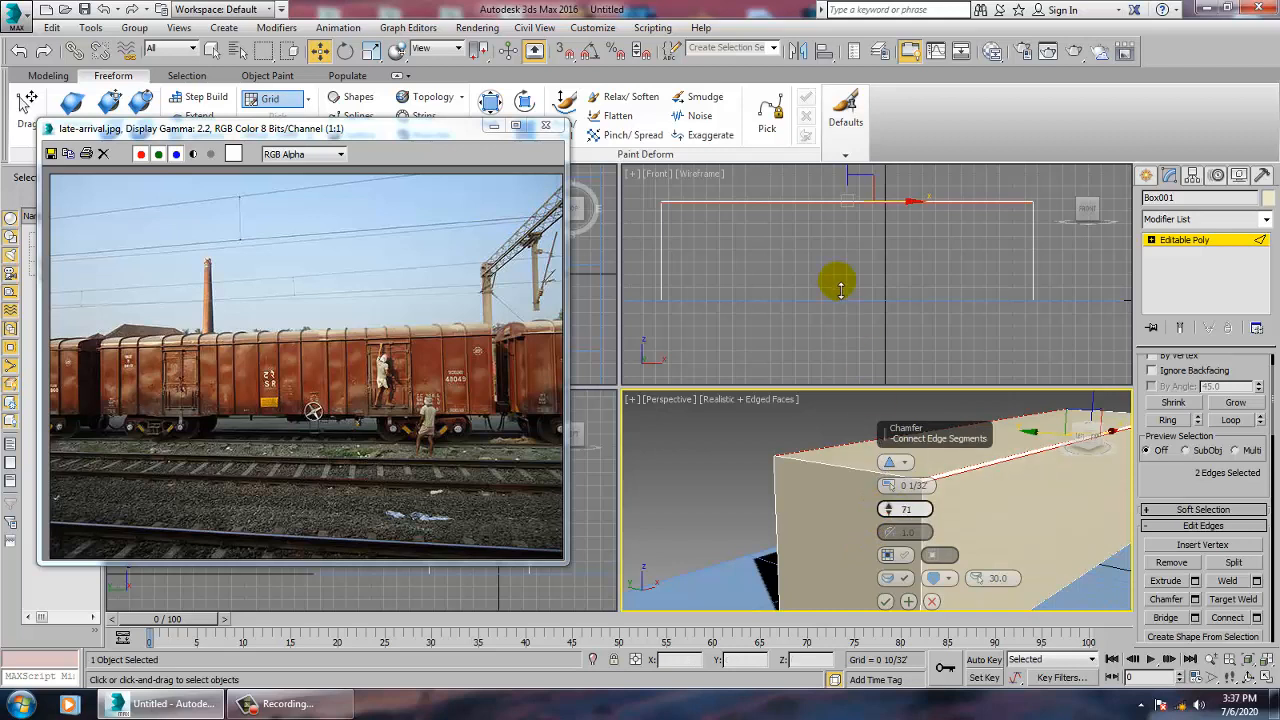
pyautogui.moveTo(888, 486); pyautogui.dragTo(885, 442)
pyautogui.moveTo(888, 508); pyautogui.dragTo(885, 458)
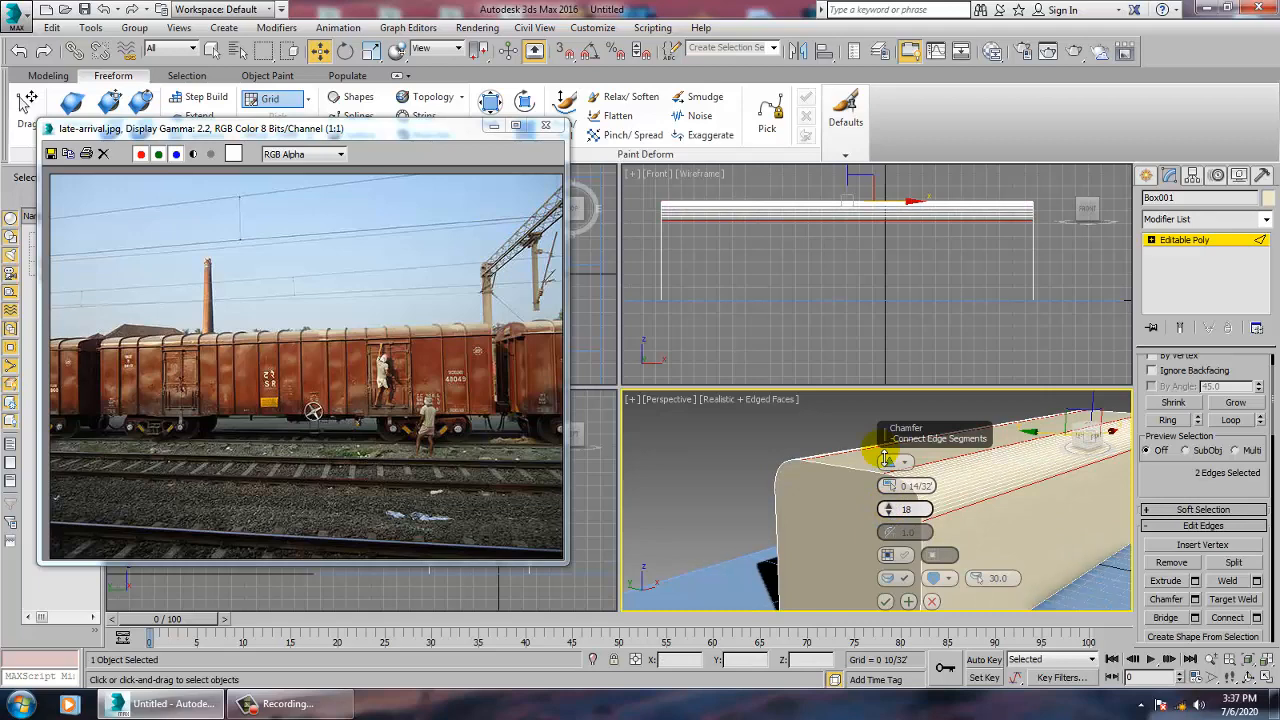
pyautogui.click(931, 601)
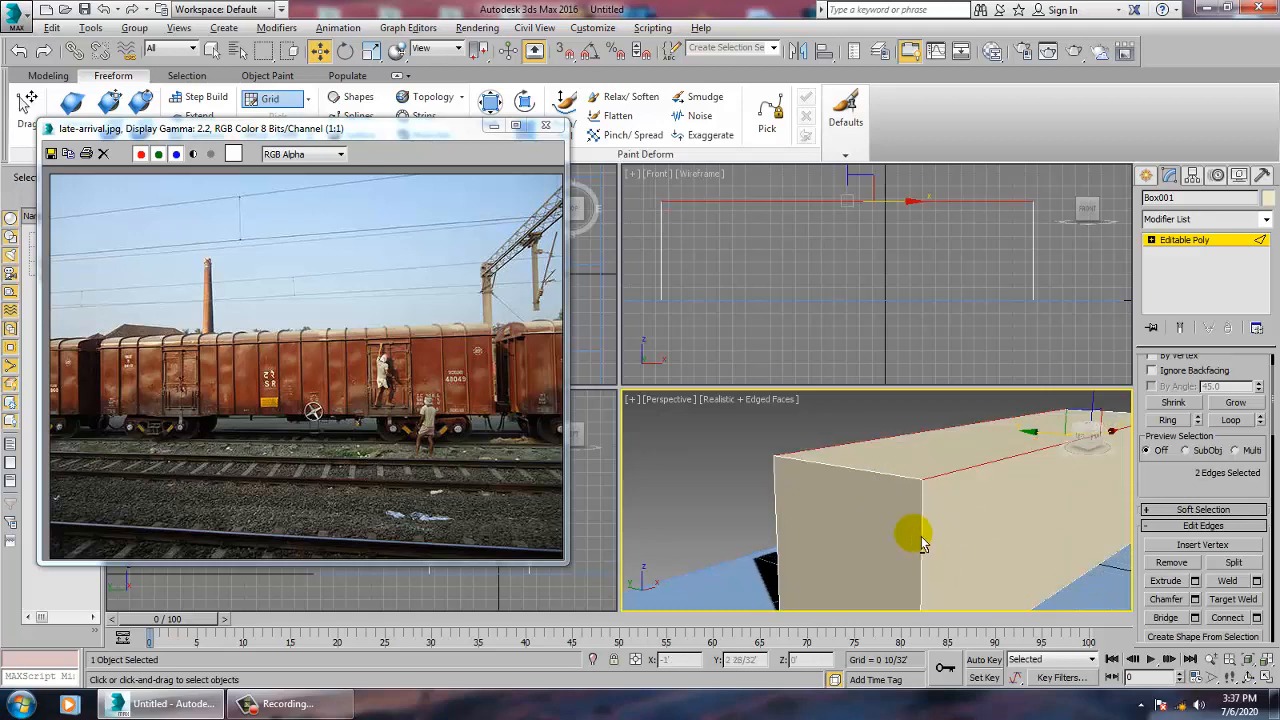
# Bring the wagon box's end outline up close in the enlarged Left viewport and list the Editable Poly sub-object levels.
pyautogui.hotkey('alt', 'w')
pyautogui.hotkey('alt', 'w')
pyautogui.rightClick(584, 511)
pyautogui.hotkey('alt', 'w')
pyautogui.moveTo(680, 470); pyautogui.dragTo(758, 454, button='middle')
pyautogui.scroll(-1, 757, 453)
pyautogui.scroll(1, 880, 390)
pyautogui.scroll(1, 828, 397)
pyautogui.moveTo(866, 398); pyautogui.dragTo(837, 351, button='middle')
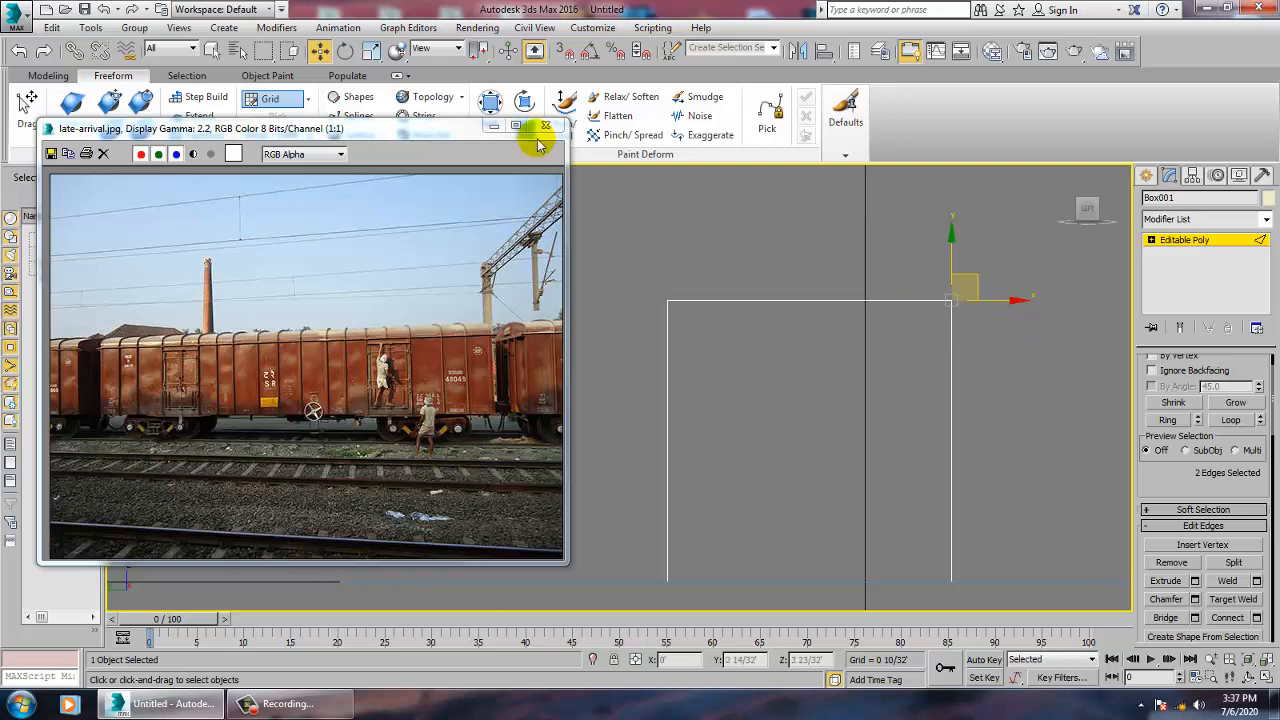
pyautogui.click(1151, 240)
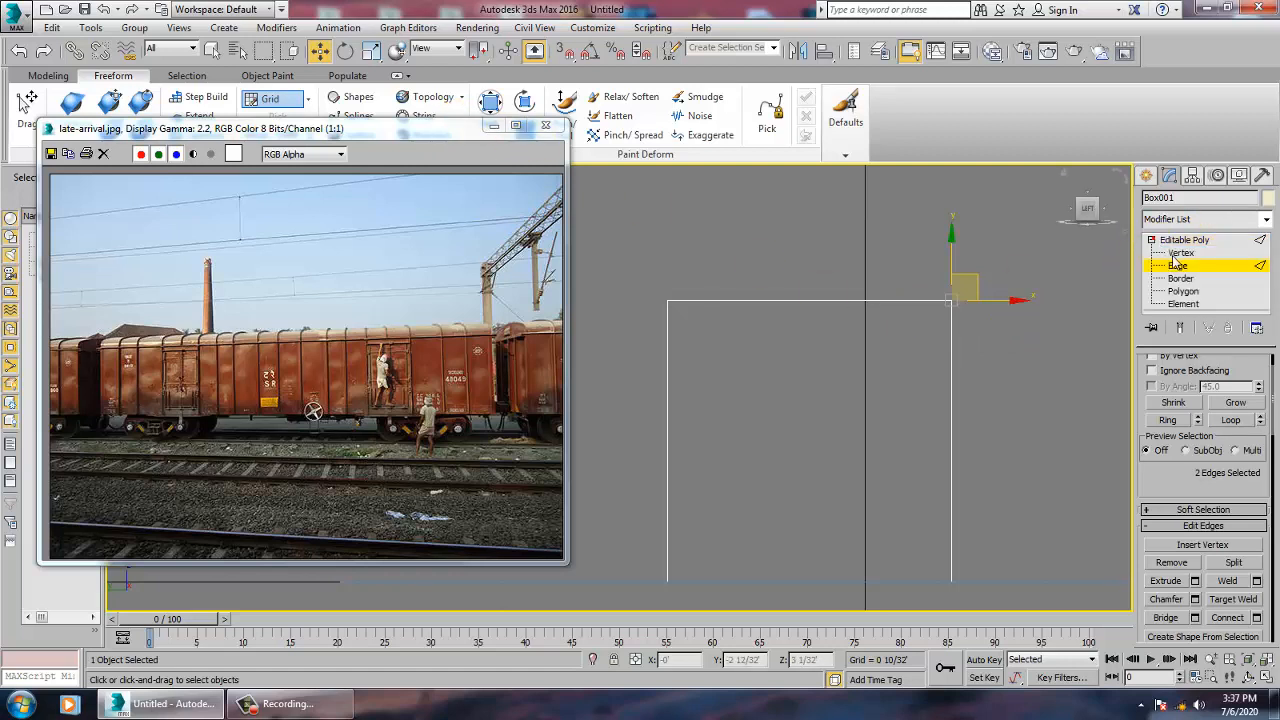
pyautogui.moveTo(799, 238); pyautogui.dragTo(829, 590)
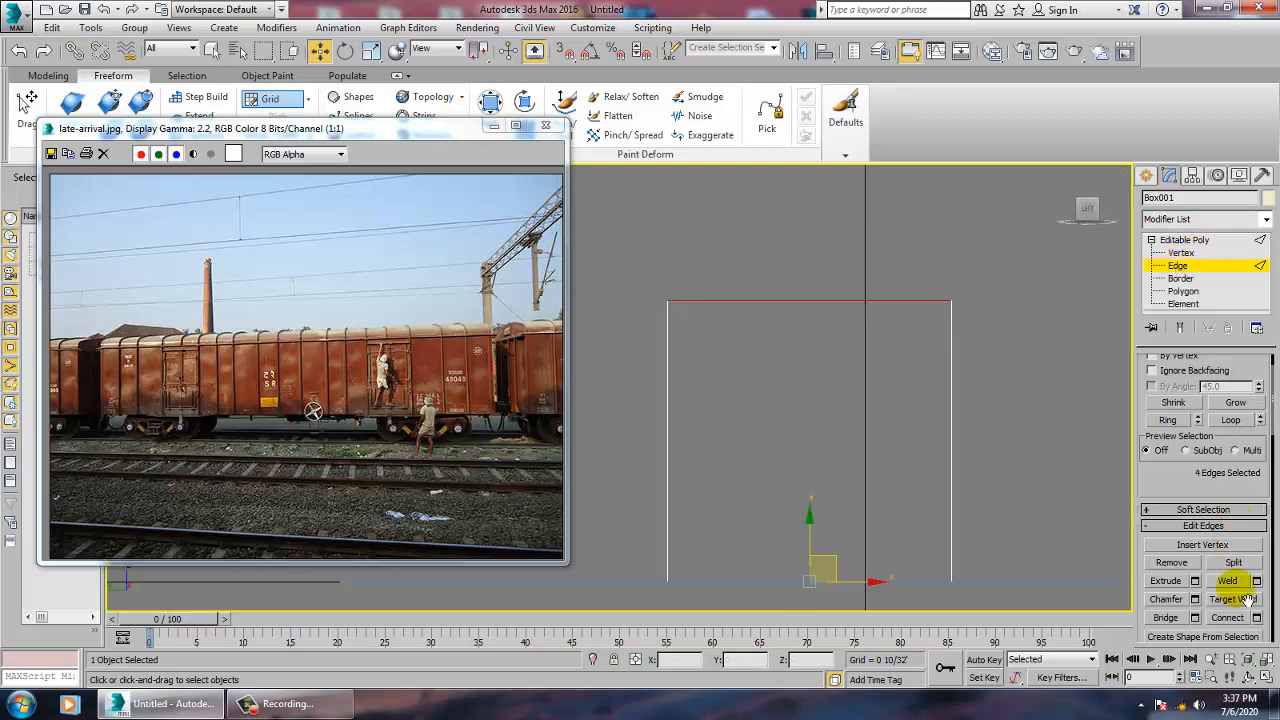
pyautogui.click(1256, 617)
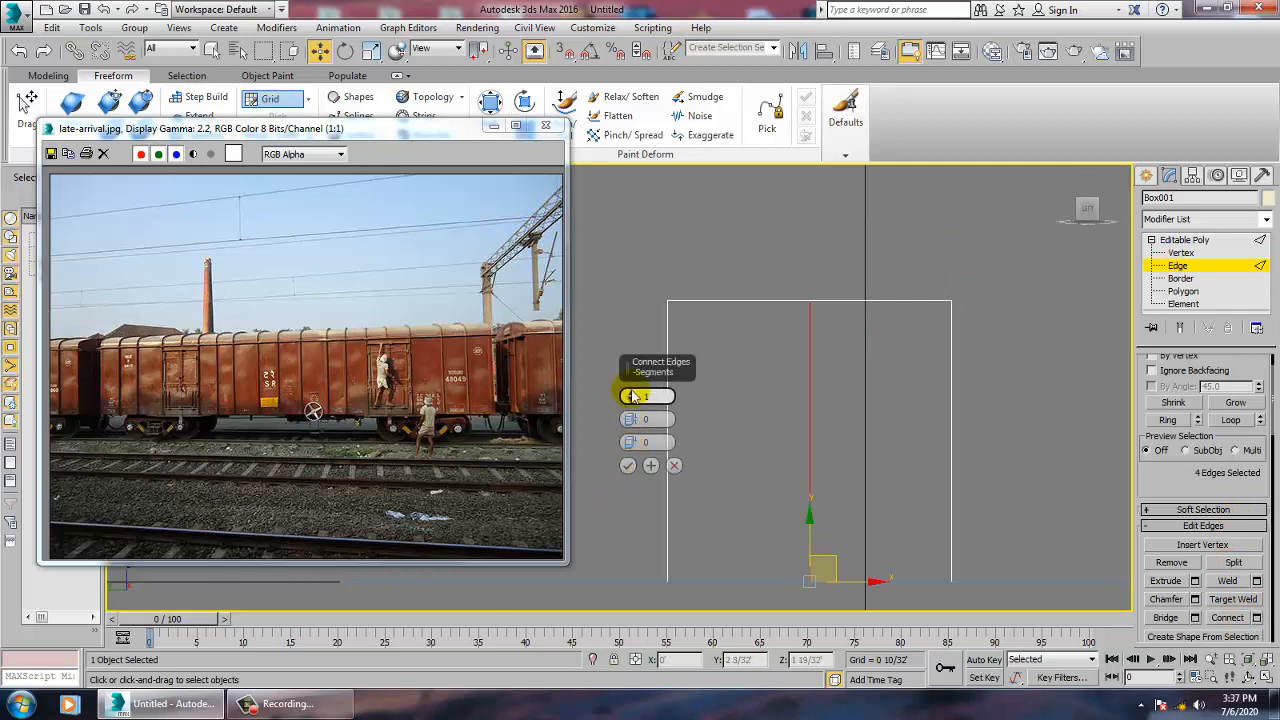
pyautogui.click(631, 395)
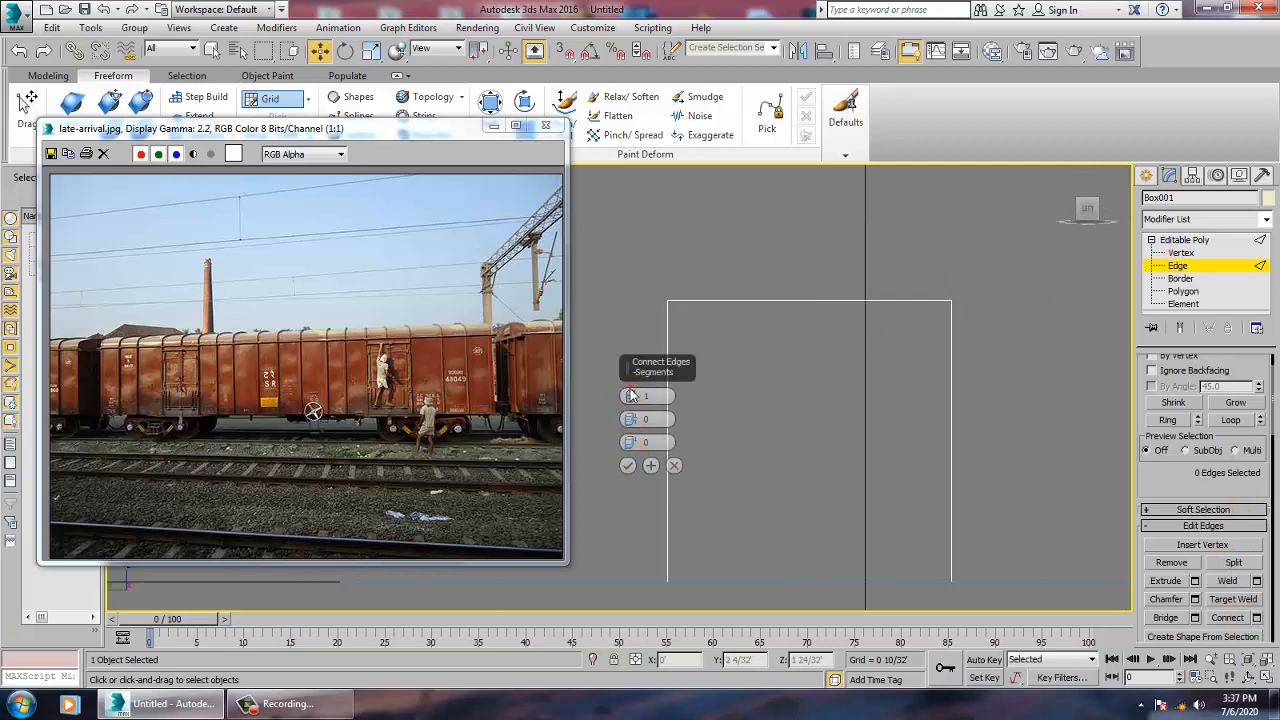
pyautogui.click(674, 465)
# Connect the box's four crosswise top and bottom edges with 5 segments.
pyautogui.moveTo(804, 646); pyautogui.dragTo(806, 650)
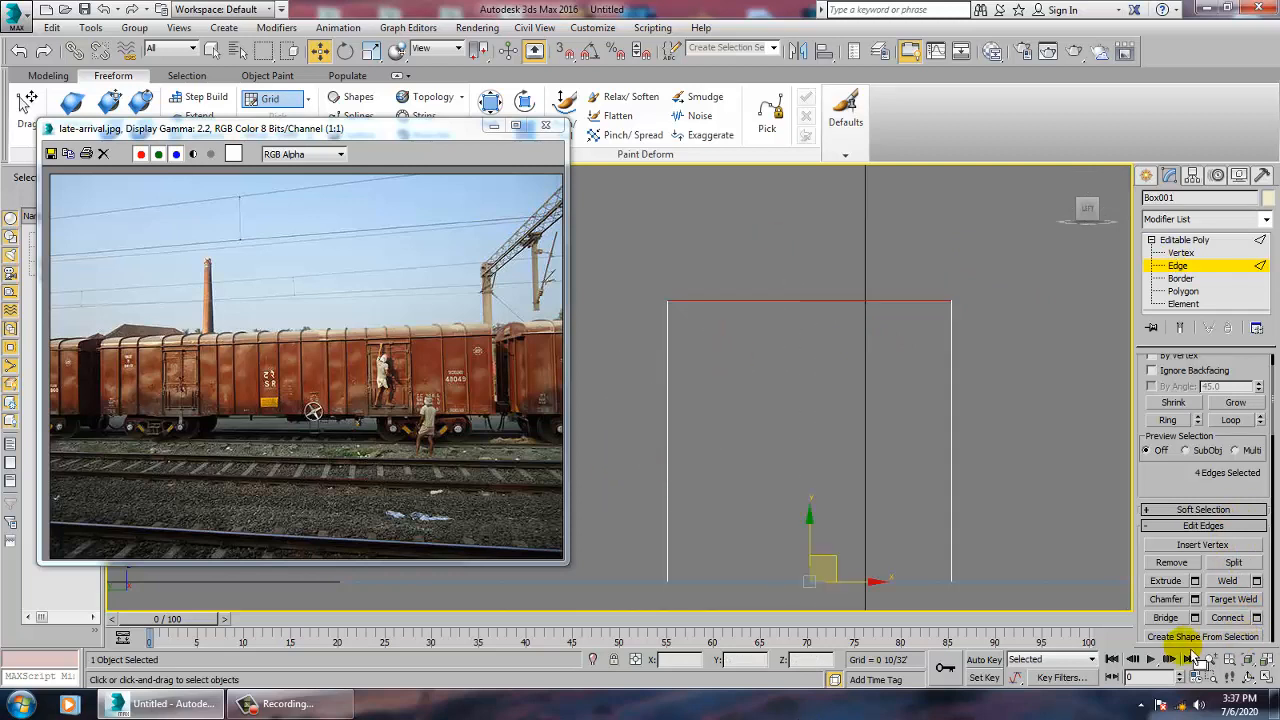
pyautogui.click(1258, 619)
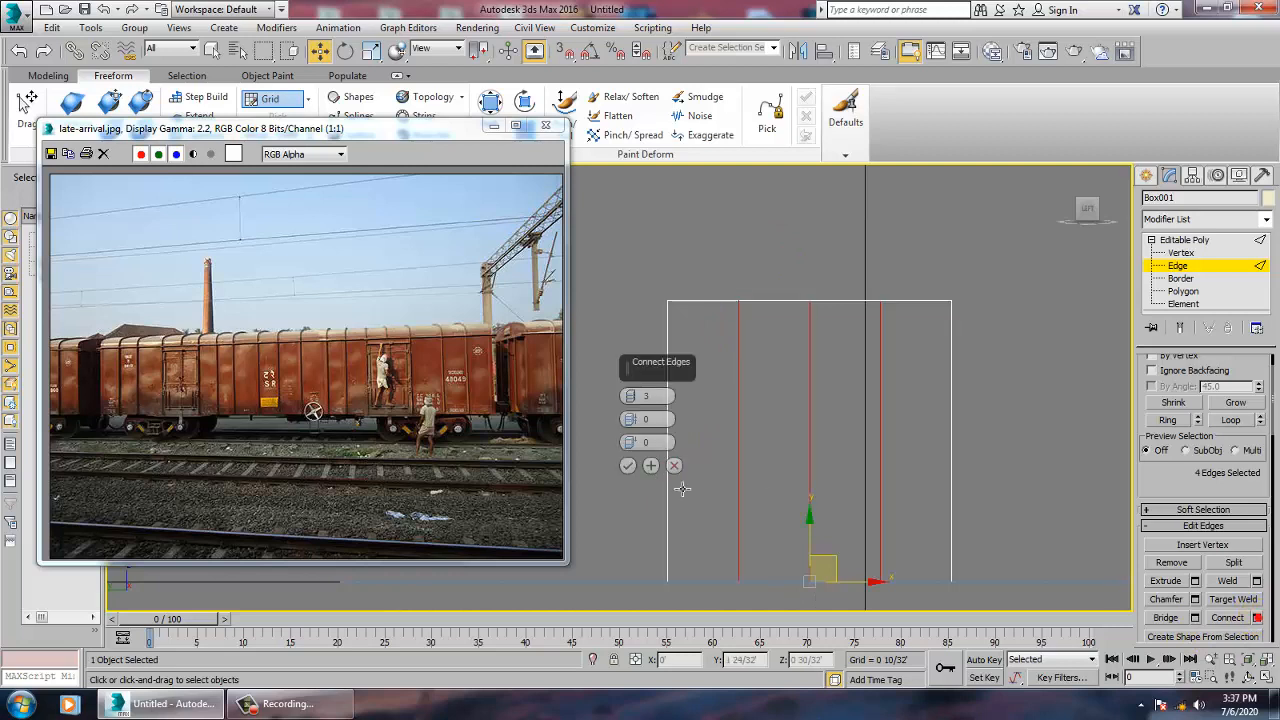
pyautogui.click(630, 393)
pyautogui.click(632, 396)
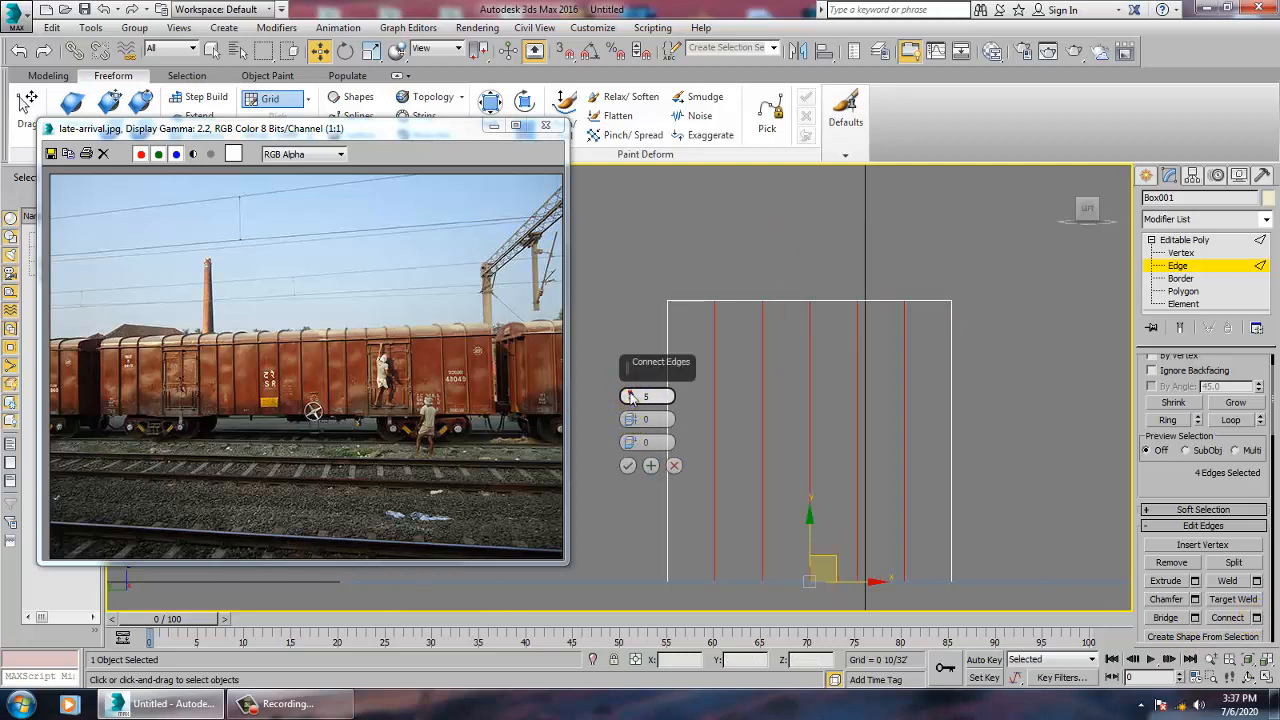
pyautogui.click(628, 465)
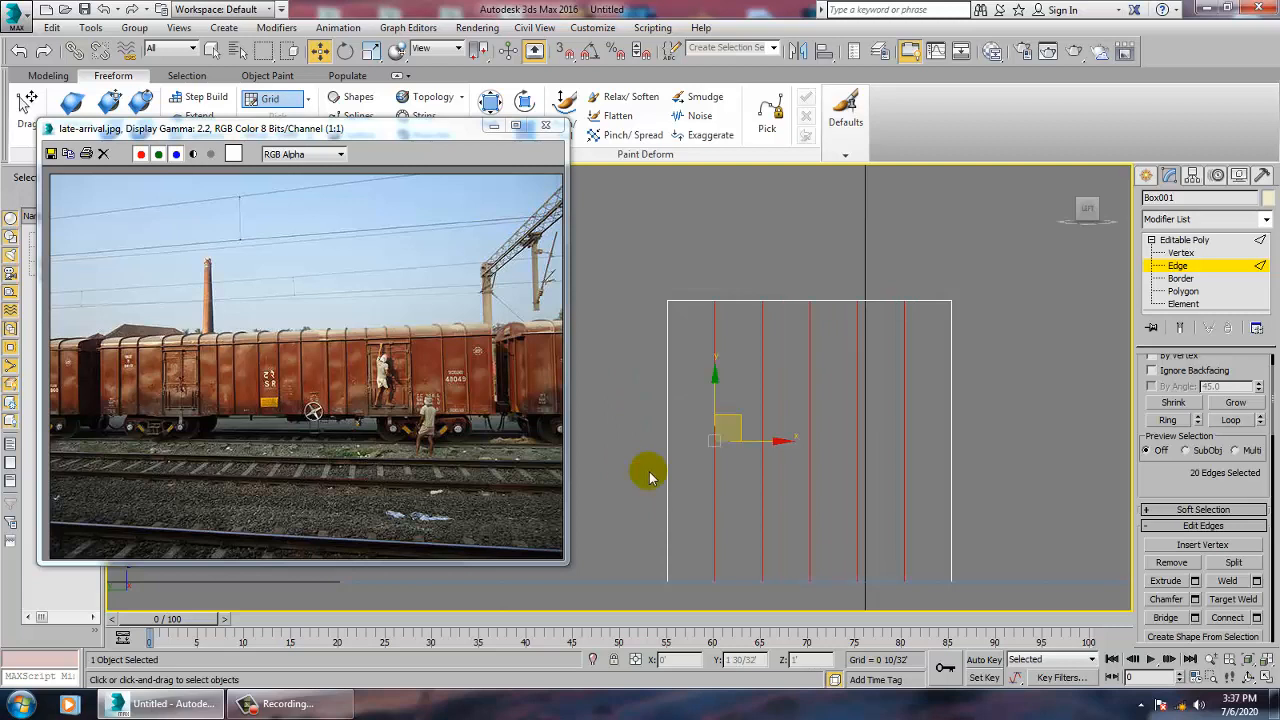
# Raise the inner top vertices of the box's end profile progressively toward the centre to form an arched roof.
pyautogui.press('1')
pyautogui.moveTo(689, 275); pyautogui.dragTo(931, 358)
pyautogui.moveTo(821, 270); pyautogui.dragTo(817, 242)
pyautogui.hotkey('alt', 'w')
pyautogui.rightClick(980, 481)
pyautogui.hotkey('alt', 'w')
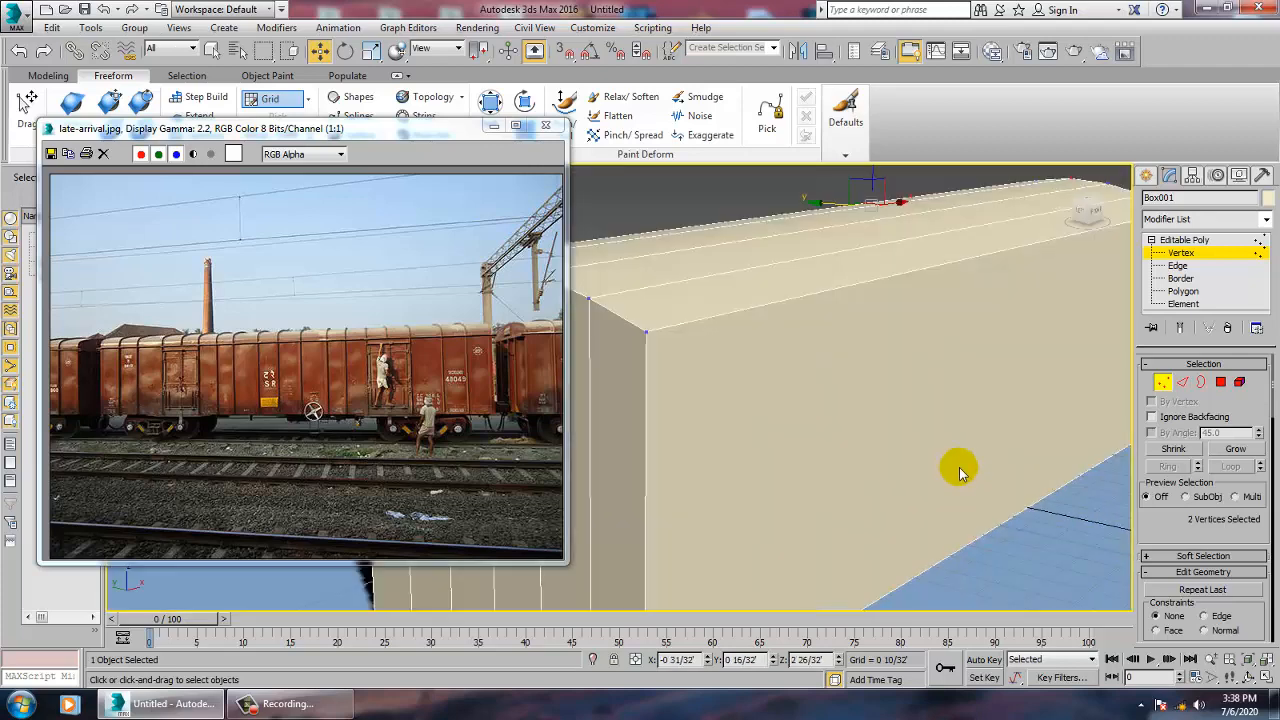
pyautogui.keyDown('alt'); pyautogui.moveTo(960, 474); pyautogui.dragTo(923, 449, button='middle'); pyautogui.keyUp('alt')
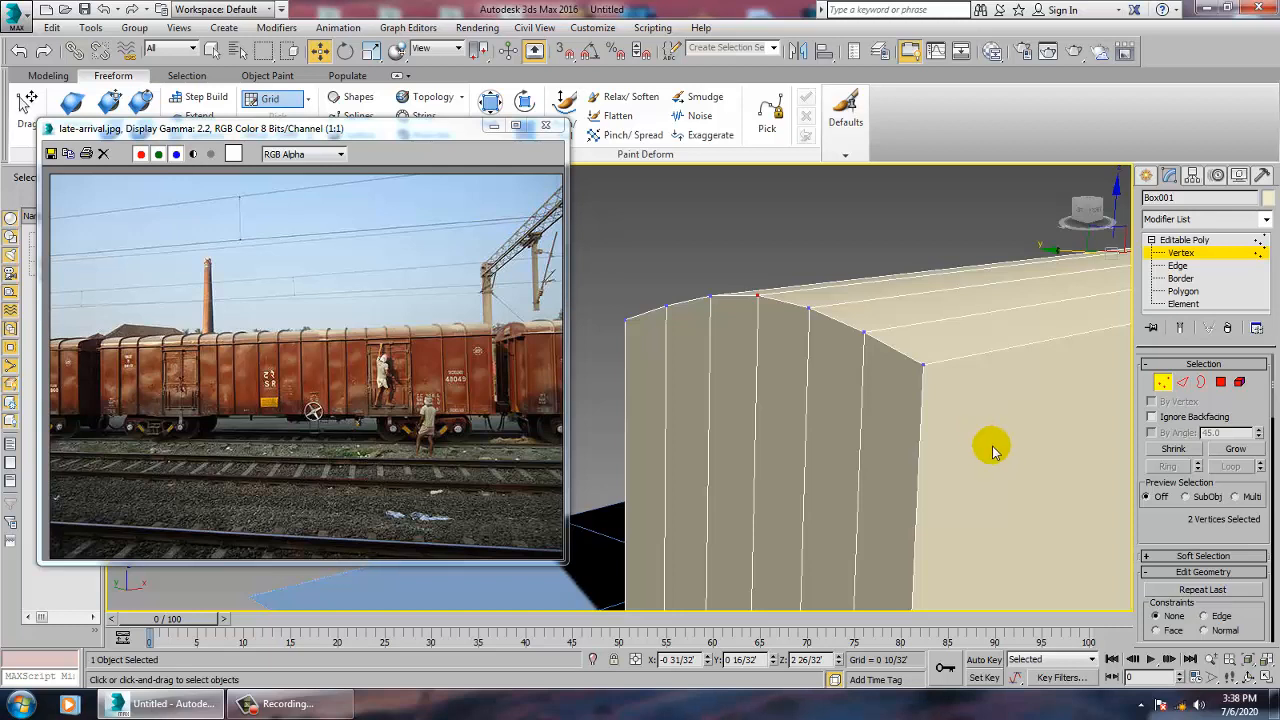
# Raise the ten roof vertices between the outer corners slightly in the Left viewport to heighten the arch.
pyautogui.hotkey('alt', 'w')
pyautogui.rightClick(945, 276)
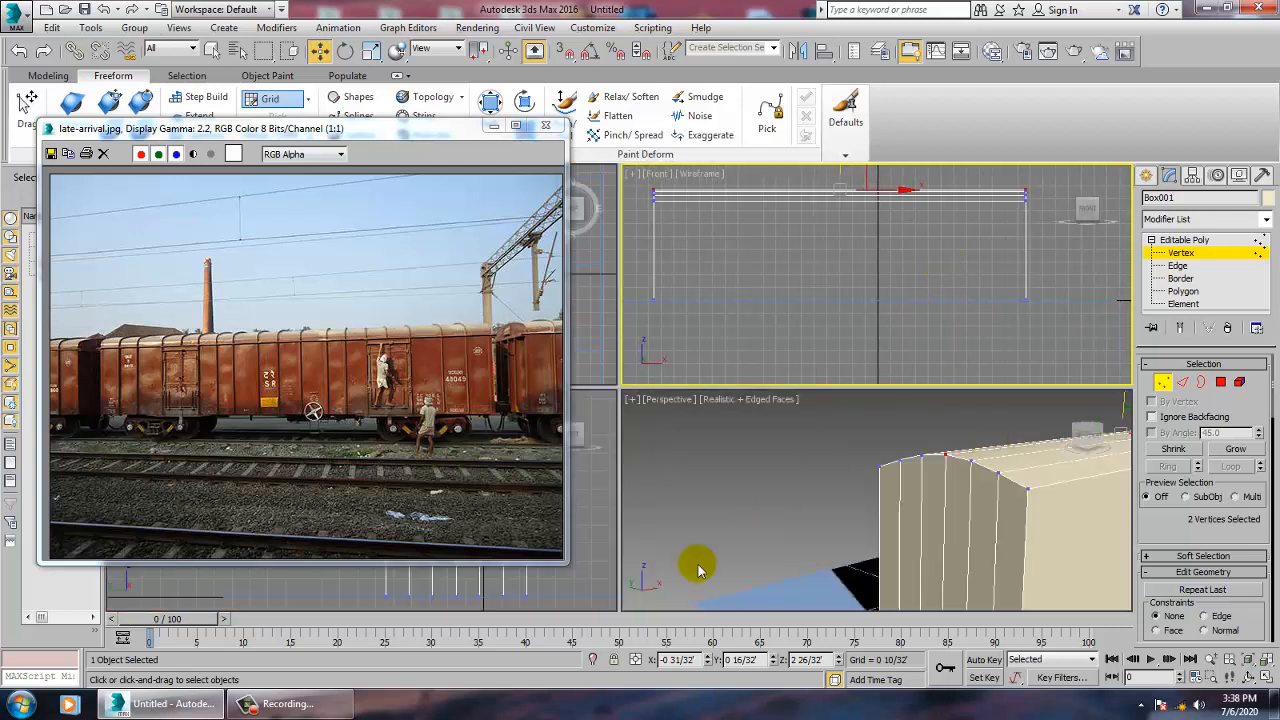
pyautogui.rightClick(577, 580)
pyautogui.hotkey('alt', 'w')
pyautogui.moveTo(712, 467); pyautogui.dragTo(731, 563, button='middle')
pyautogui.moveTo(698, 318); pyautogui.dragTo(813, 374)
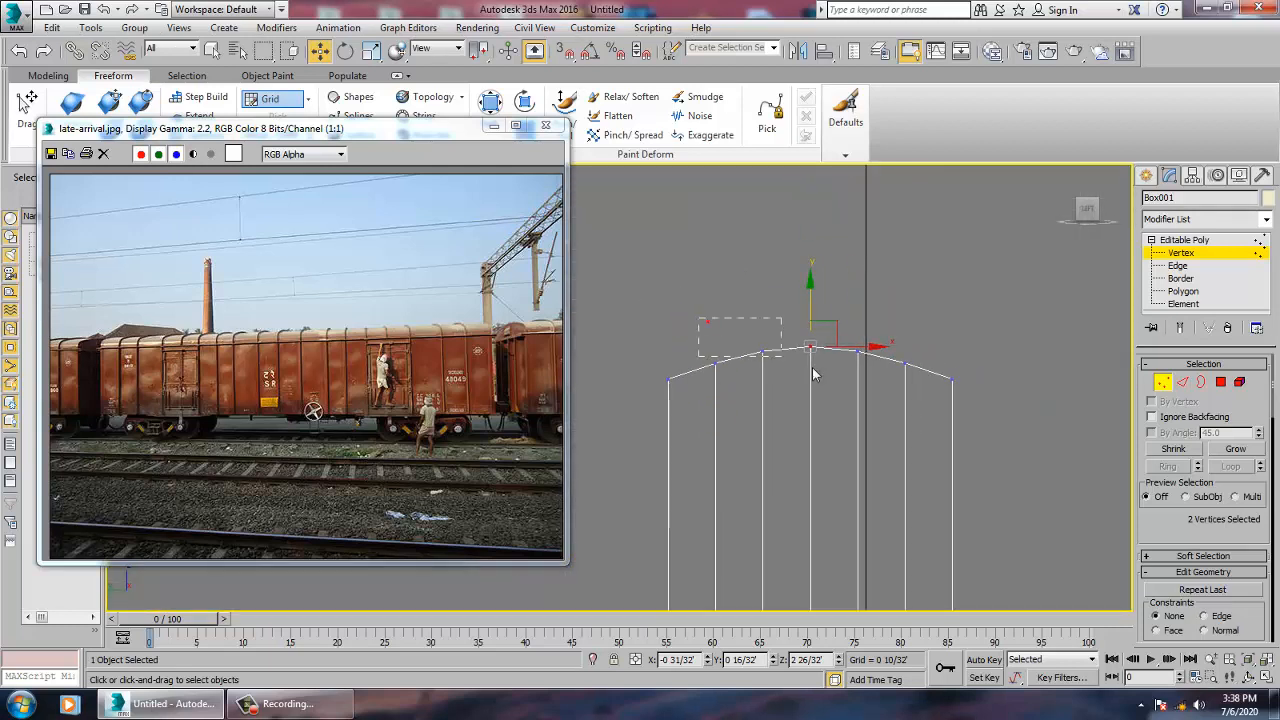
pyautogui.moveTo(918, 415); pyautogui.dragTo(918, 415)
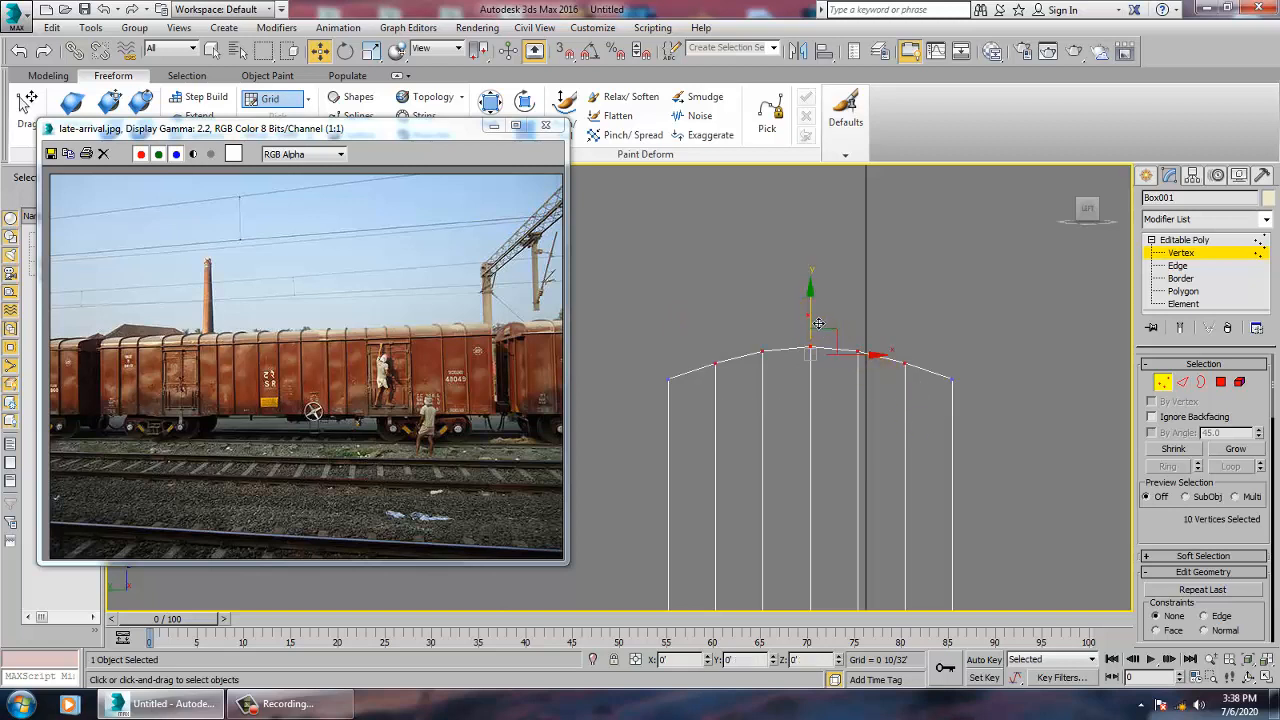
pyautogui.moveTo(818, 324); pyautogui.dragTo(686, 320)
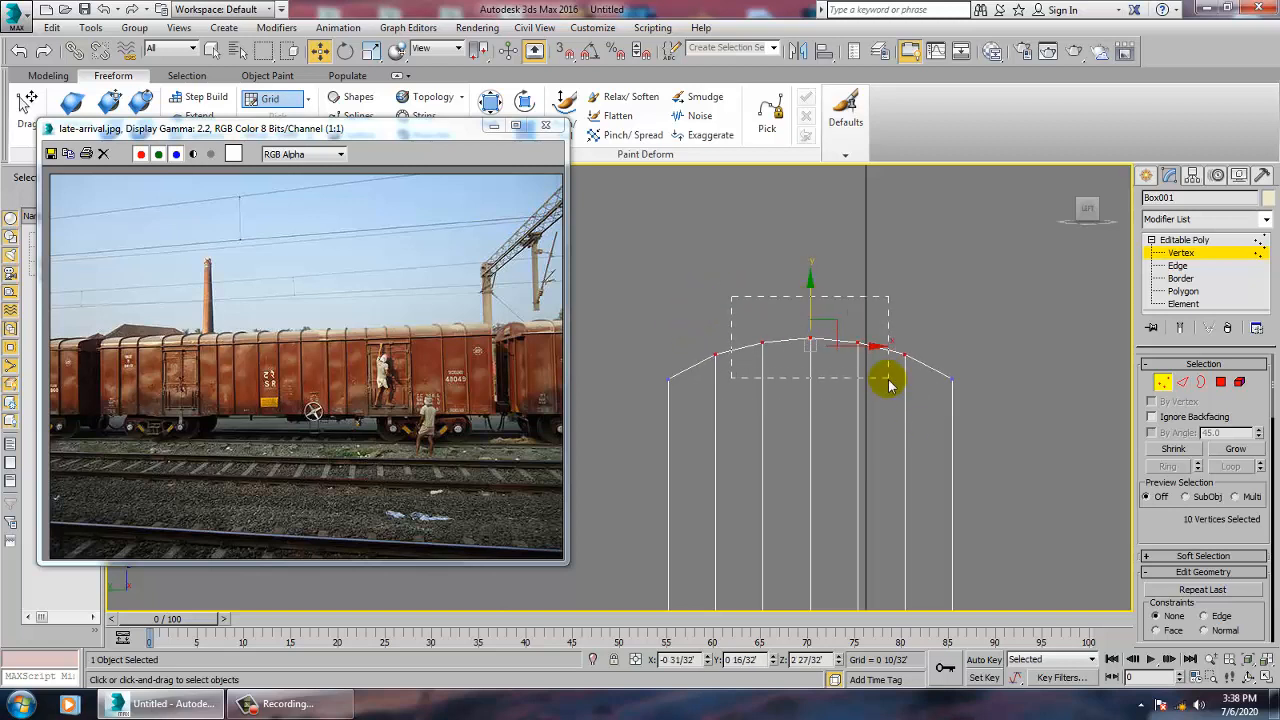
# Raise the middle roof vertices a little more, with the two ridge vertices at about 2 31/32' in Z.
pyautogui.moveTo(889, 380); pyautogui.dragTo(889, 380)
pyautogui.moveTo(812, 300); pyautogui.dragTo(811, 297)
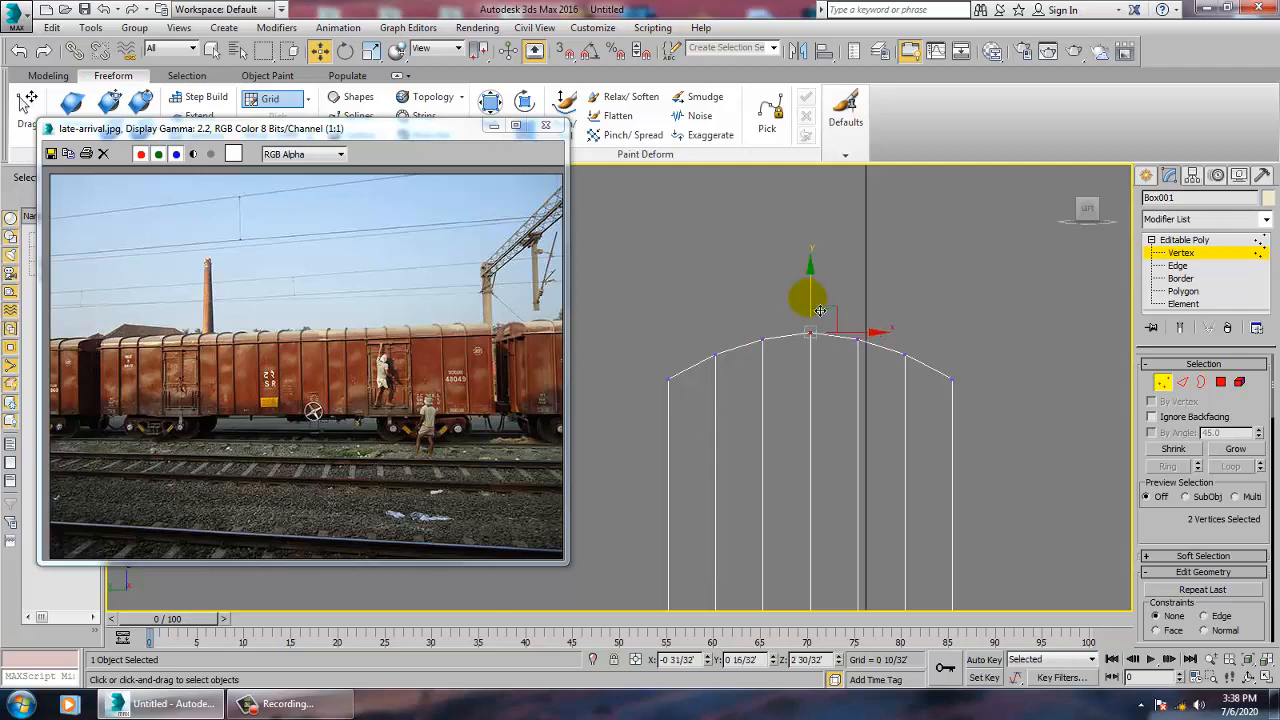
pyautogui.hotkey('alt', 'w')
pyautogui.rightClick(912, 487)
pyautogui.hotkey('alt', 'w')
pyautogui.keyDown('alt'); pyautogui.moveTo(912, 487); pyautogui.dragTo(880, 456, button='middle'); pyautogui.keyUp('alt')
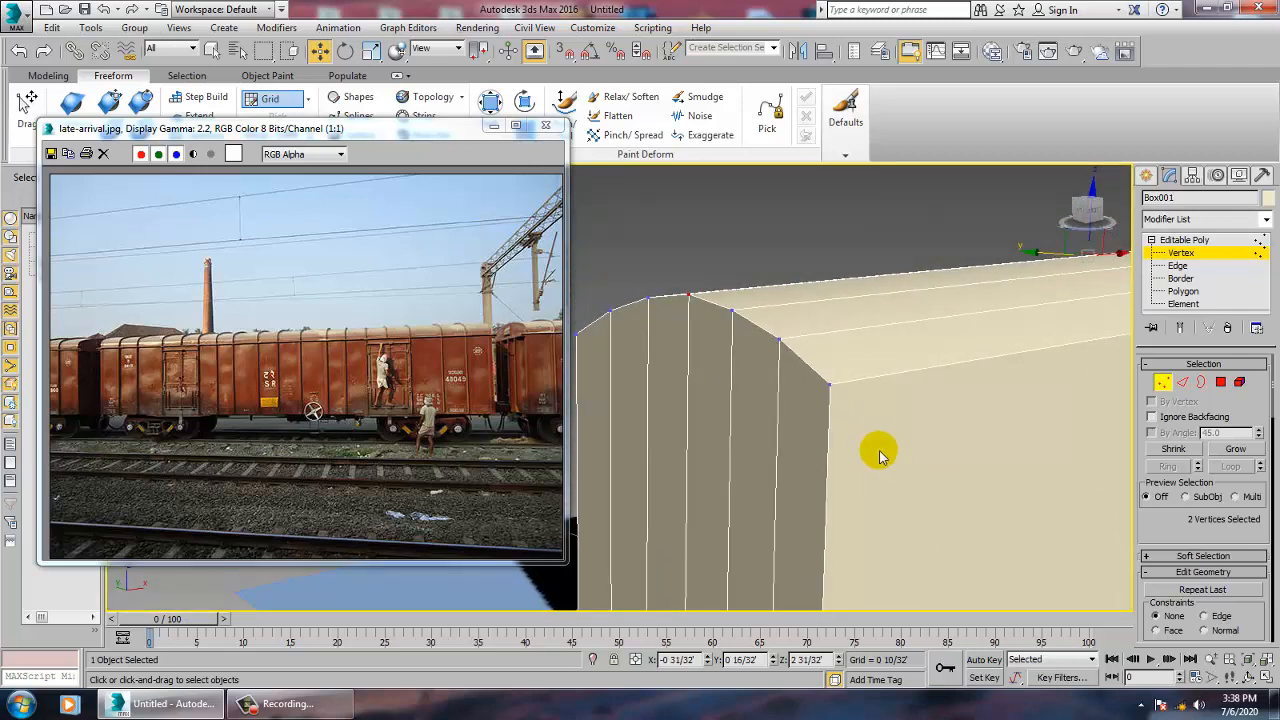
# Save the scene as goods in a new Desktop folder named goods bogie.
pyautogui.hotkey('ctrl', 's')
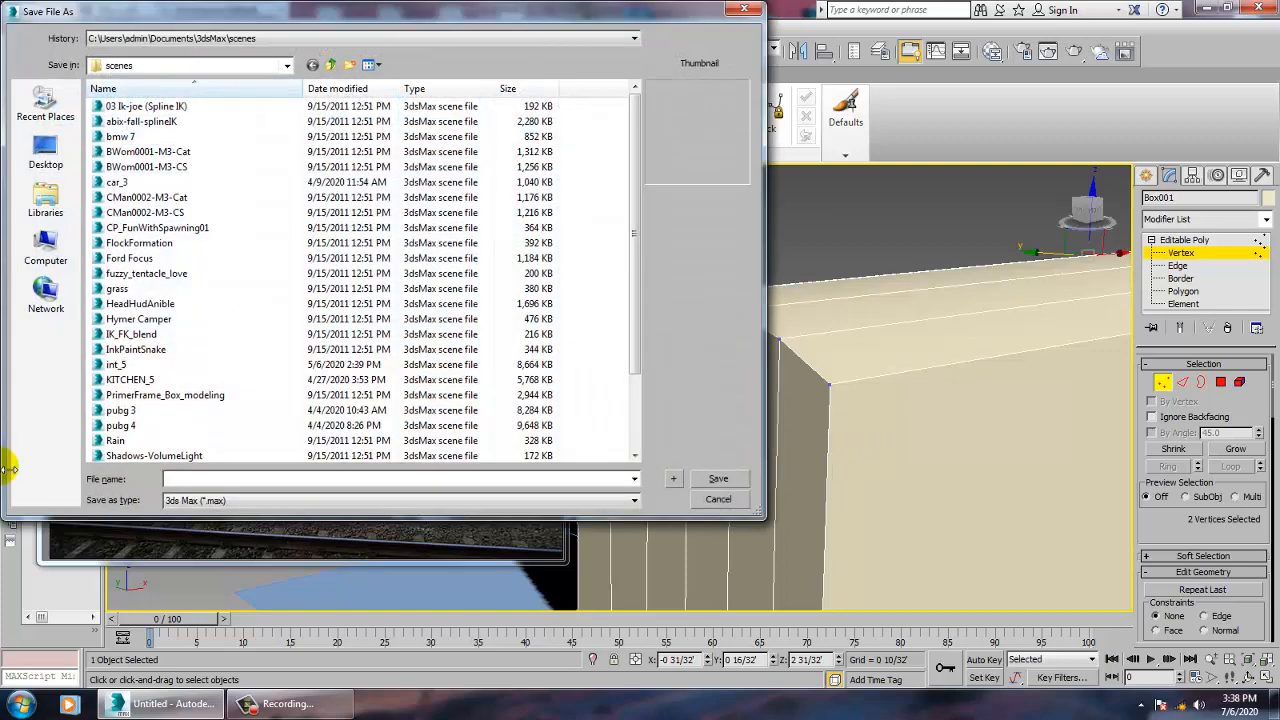
pyautogui.click(43, 152)
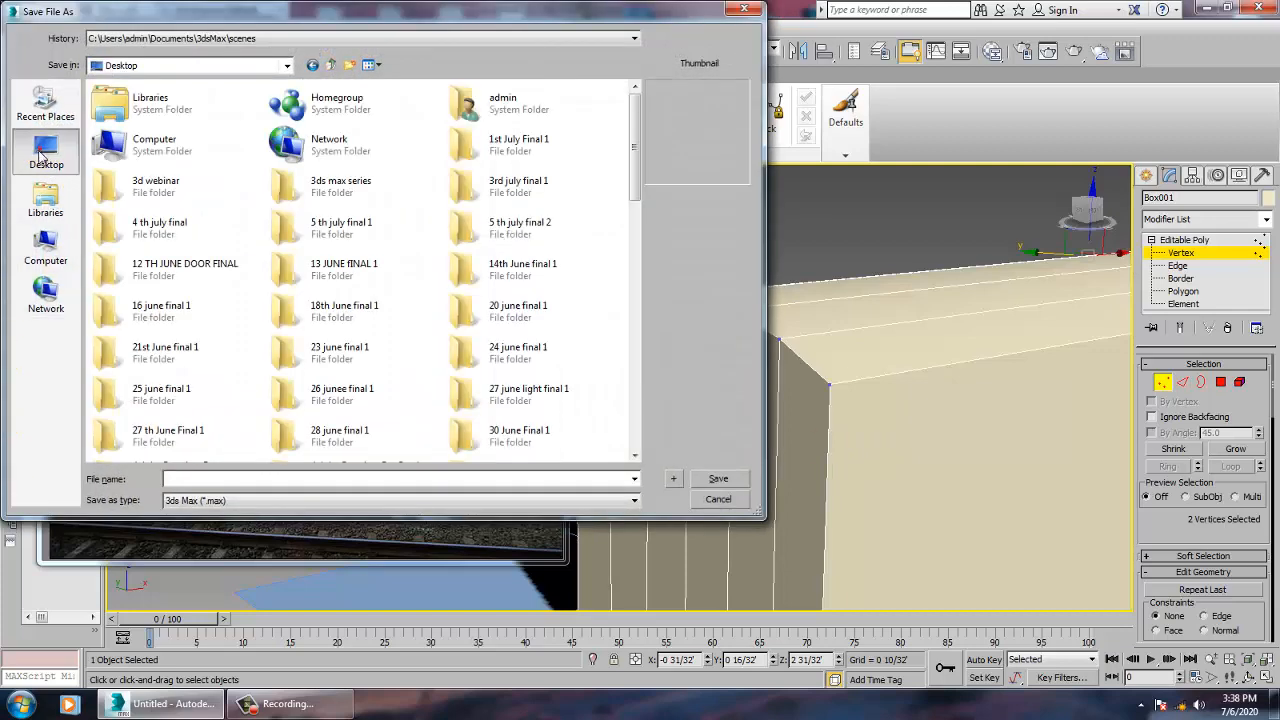
pyautogui.click(350, 65)
pyautogui.write('g')
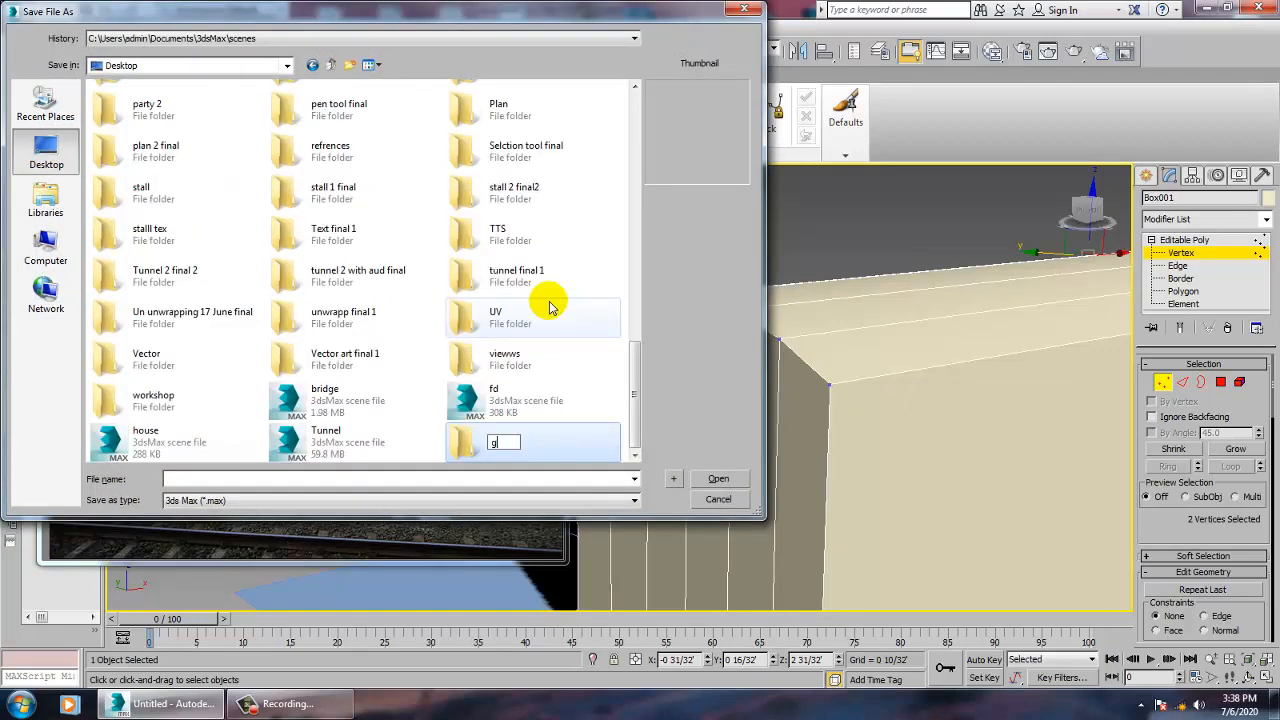
pyautogui.write('oods bogie')
pyautogui.press('Return')
pyautogui.press('Return')
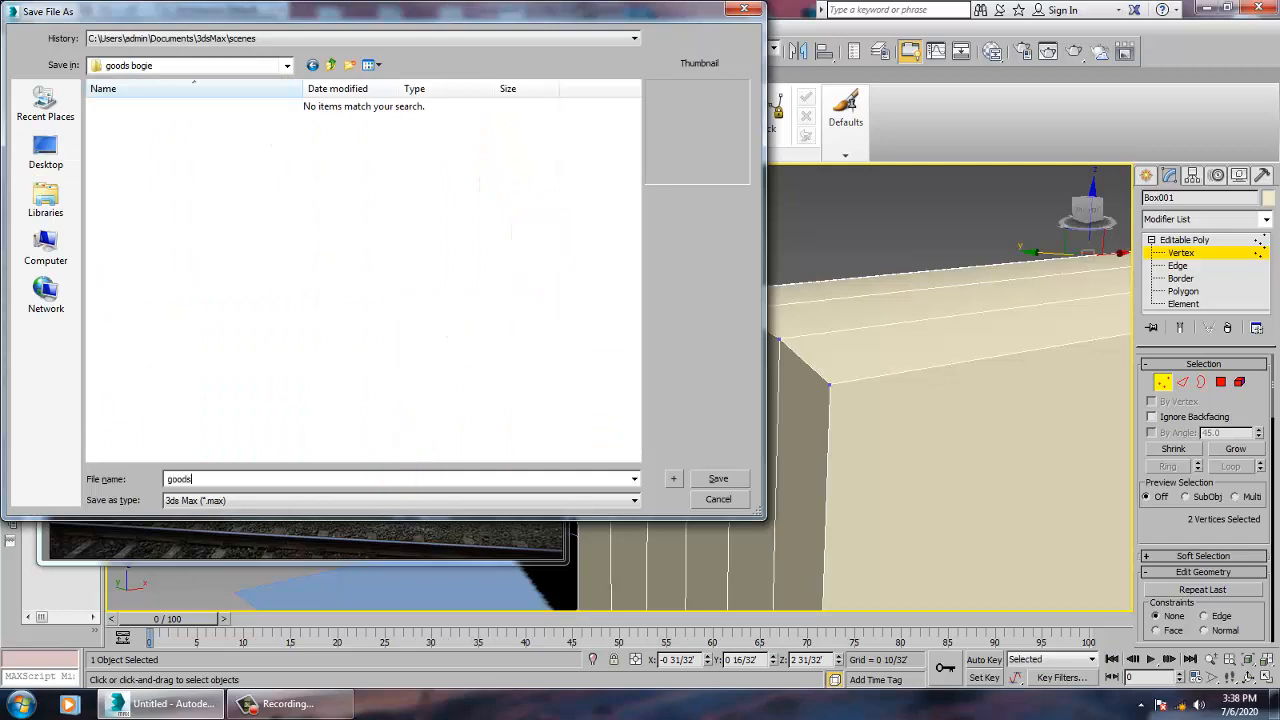
pyautogui.press('Return')
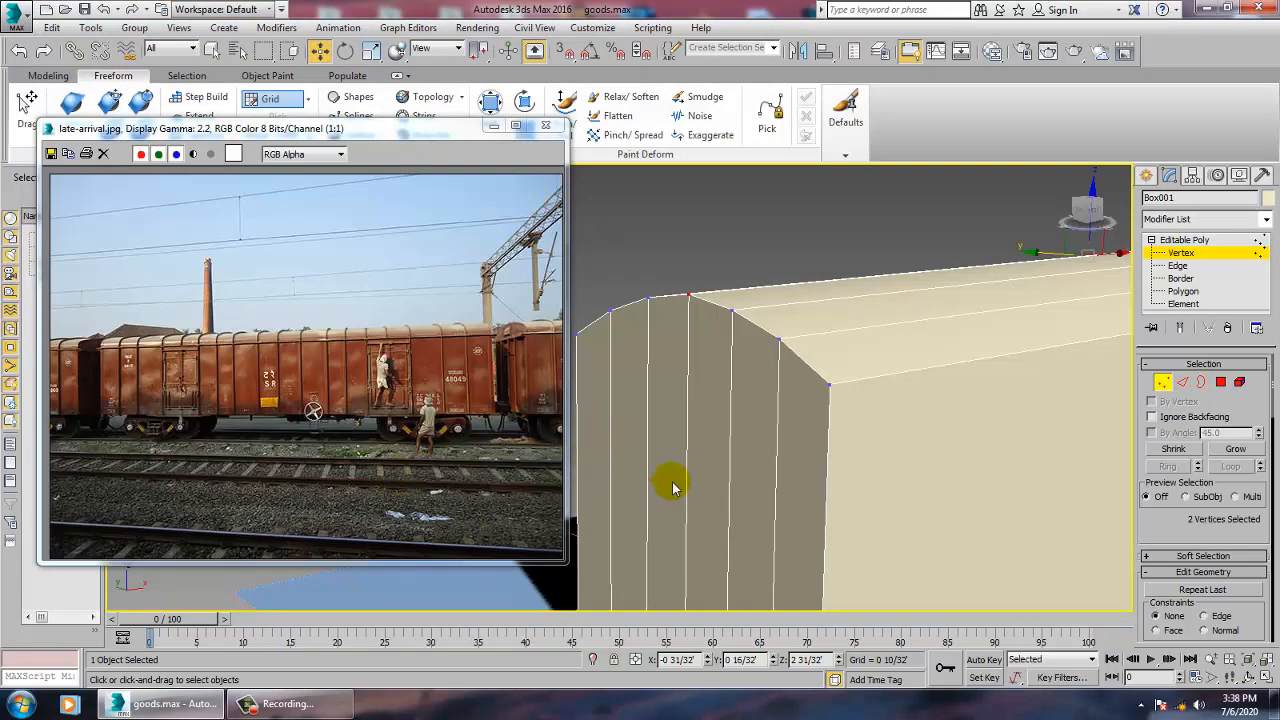
# Examine the wagon's door and end in the reference photo at 2:1 magnification.
pyautogui.scroll(1, 436, 400)
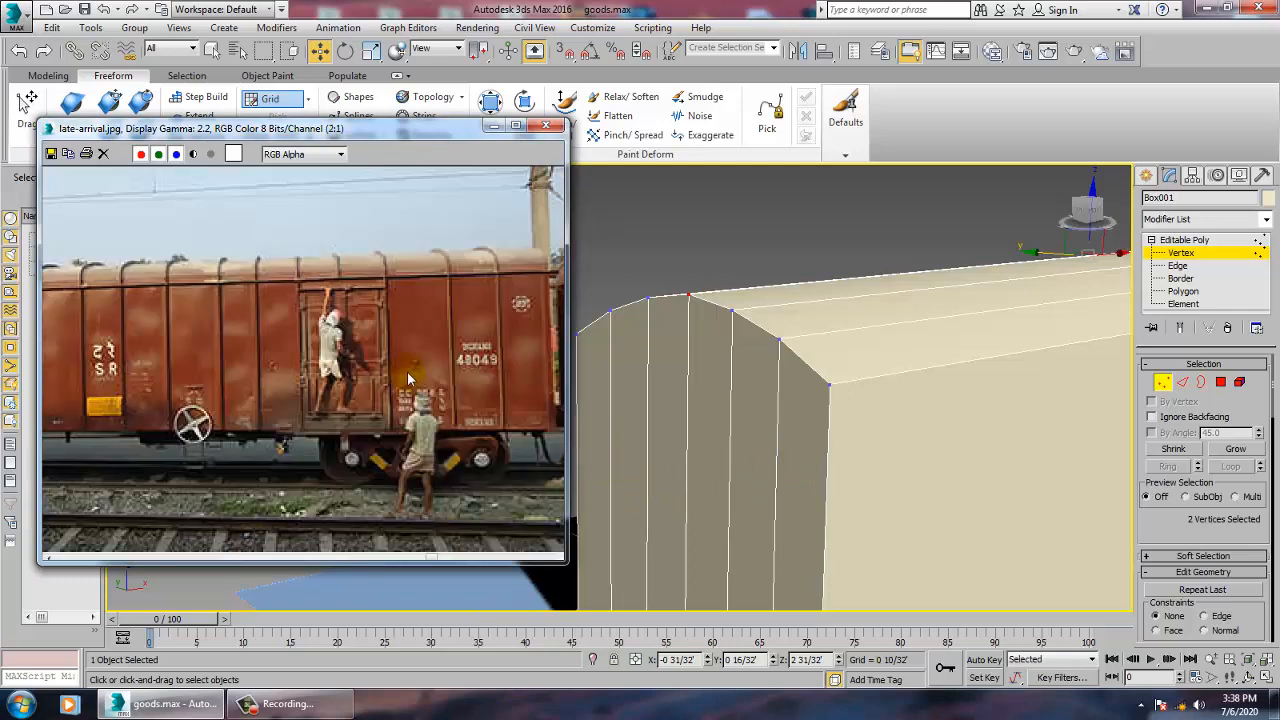
pyautogui.moveTo(408, 380); pyautogui.dragTo(188, 383, button='middle')
pyautogui.moveTo(462, 355); pyautogui.dragTo(268, 374, button='middle')
pyautogui.moveTo(524, 338); pyautogui.dragTo(311, 343, button='middle')
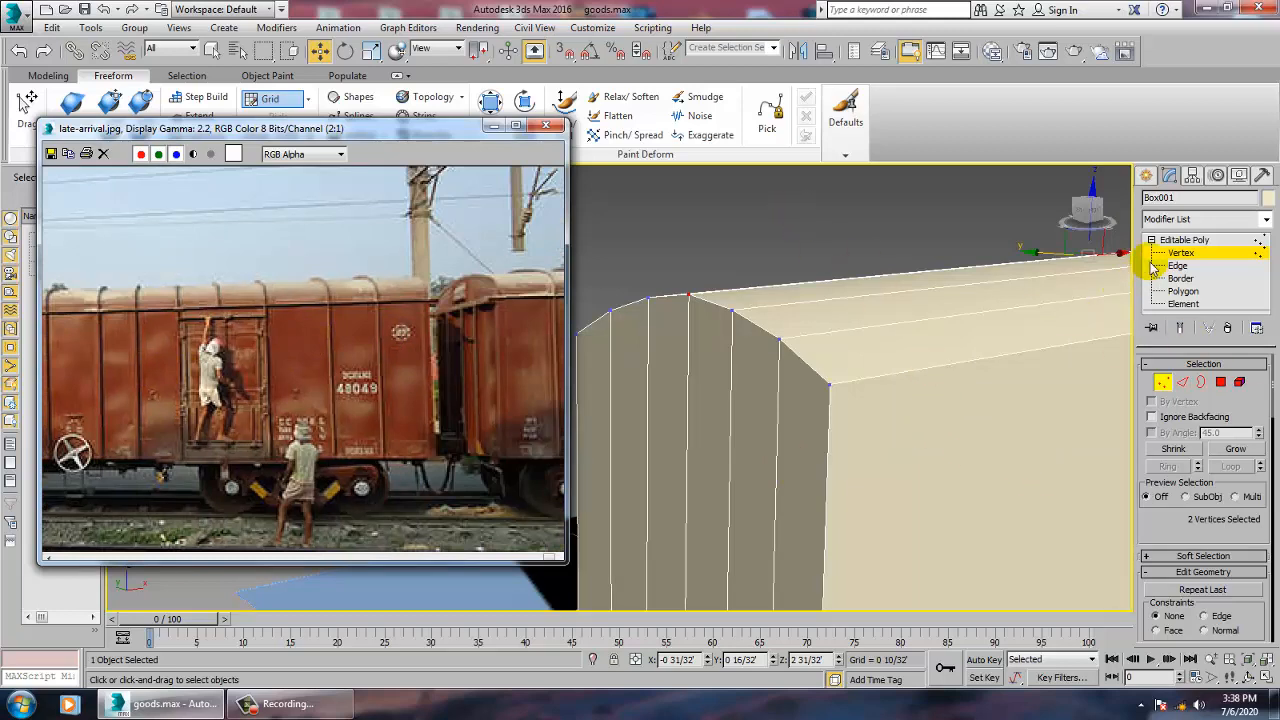
# Cut a straight horizontal edge across the wagon's end face between the two eave corners, below the arched roof.
pyautogui.click(1182, 240)
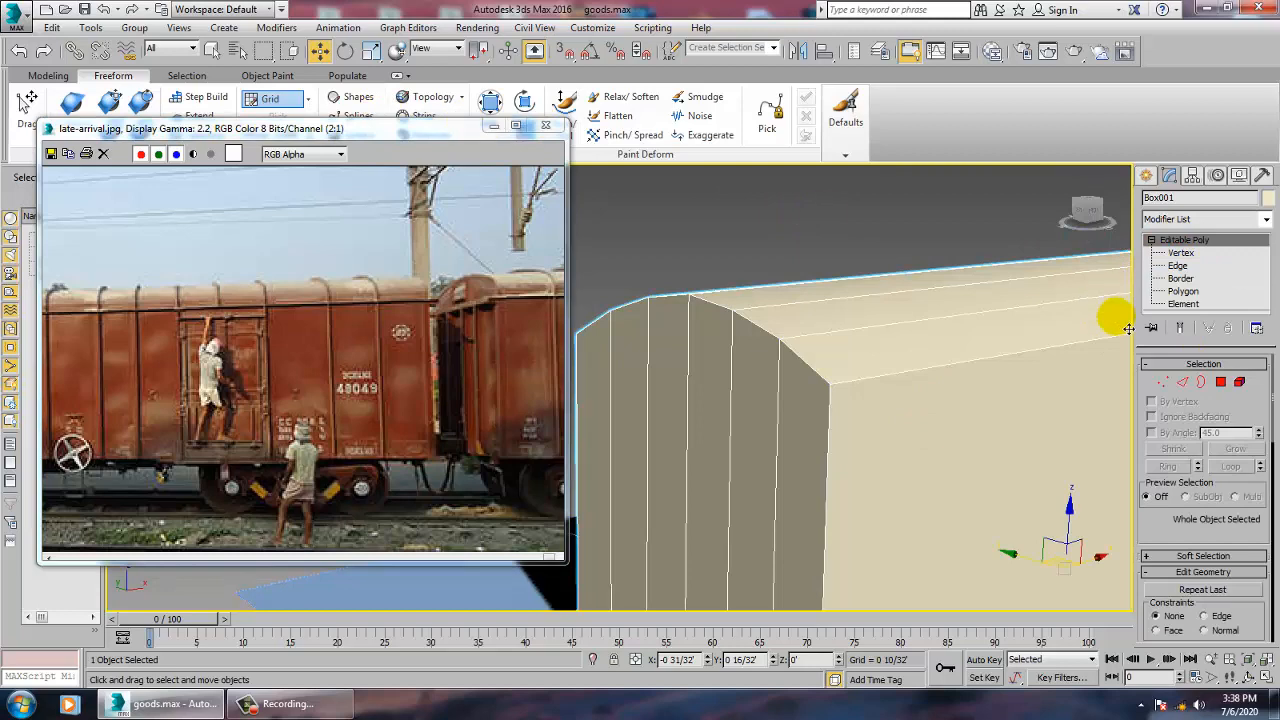
pyautogui.rightClick(845, 397)
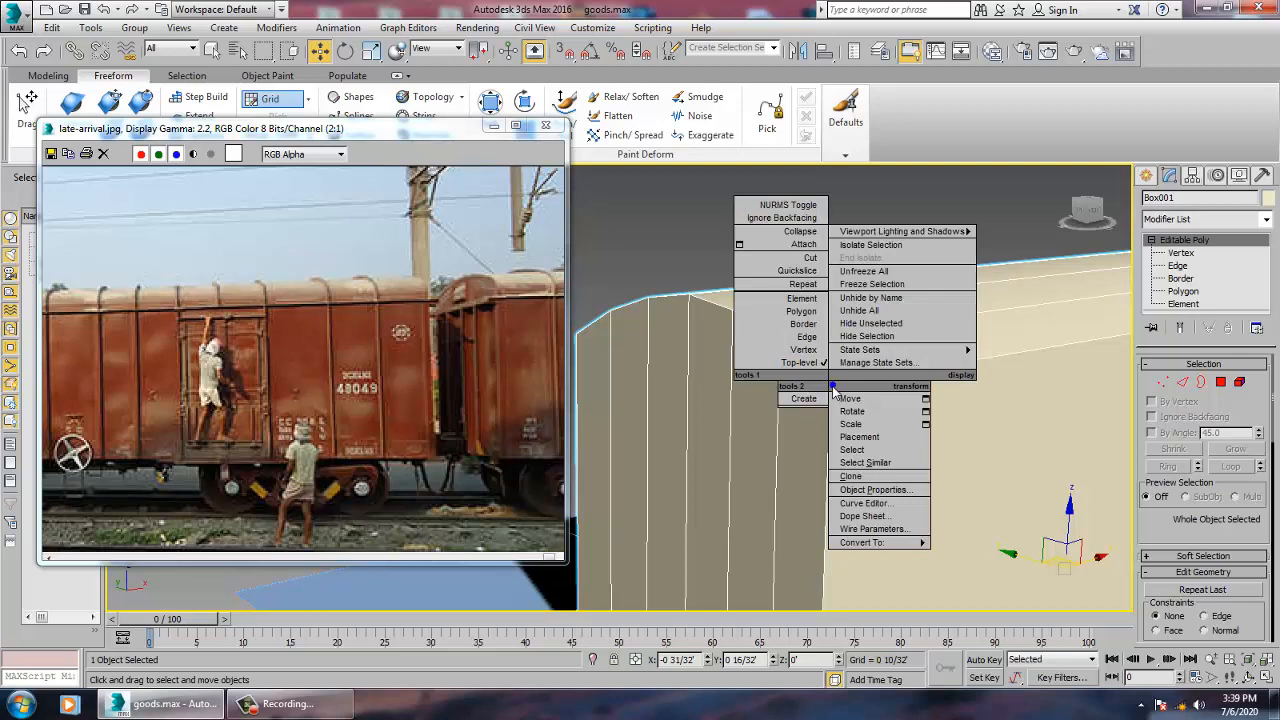
pyautogui.click(801, 258)
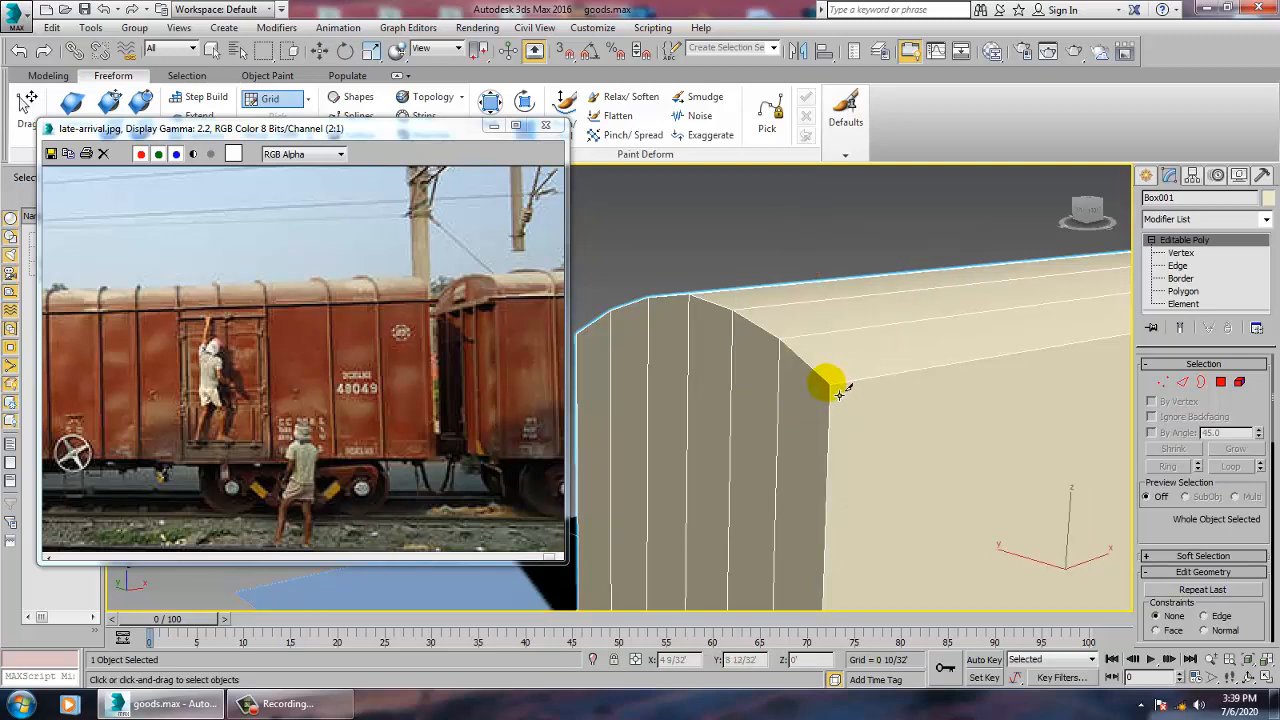
pyautogui.hotkey('alt', 'w')
pyautogui.rightClick(572, 584)
pyautogui.hotkey('alt', 'w')
pyautogui.moveTo(738, 553); pyautogui.dragTo(830, 491, button='middle')
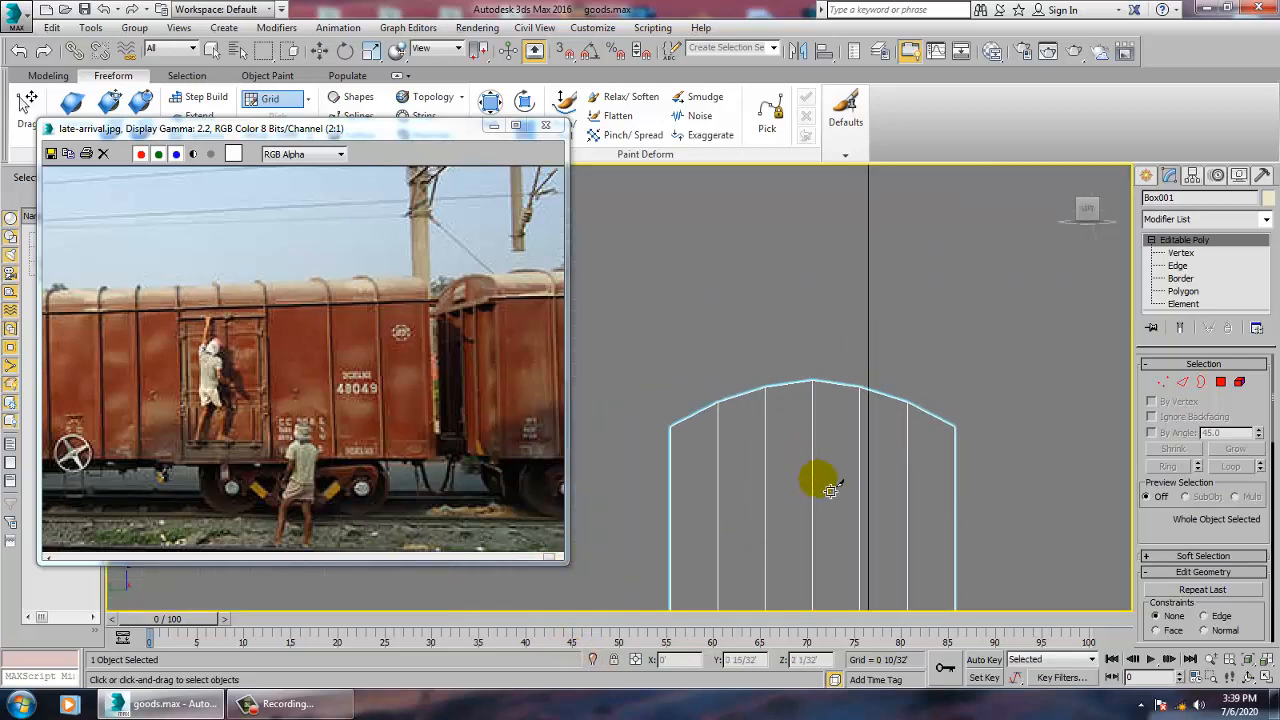
pyautogui.scroll(2, 830, 491)
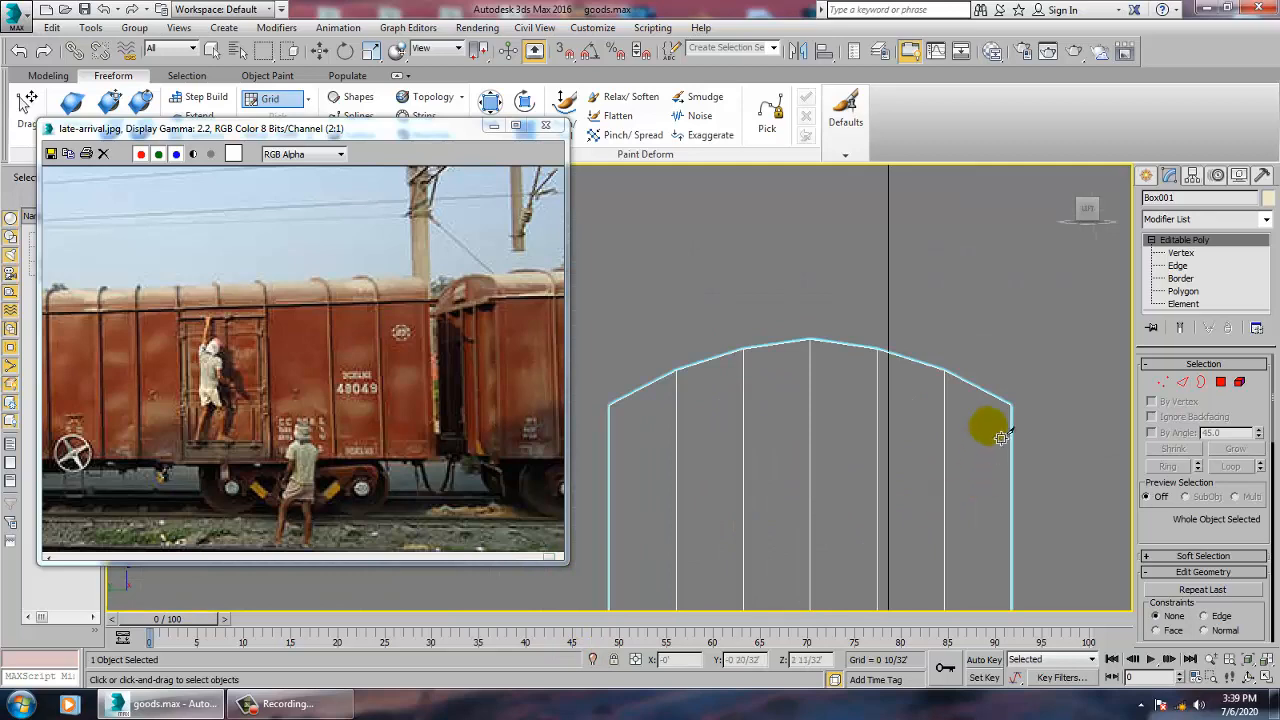
pyautogui.click(613, 407)
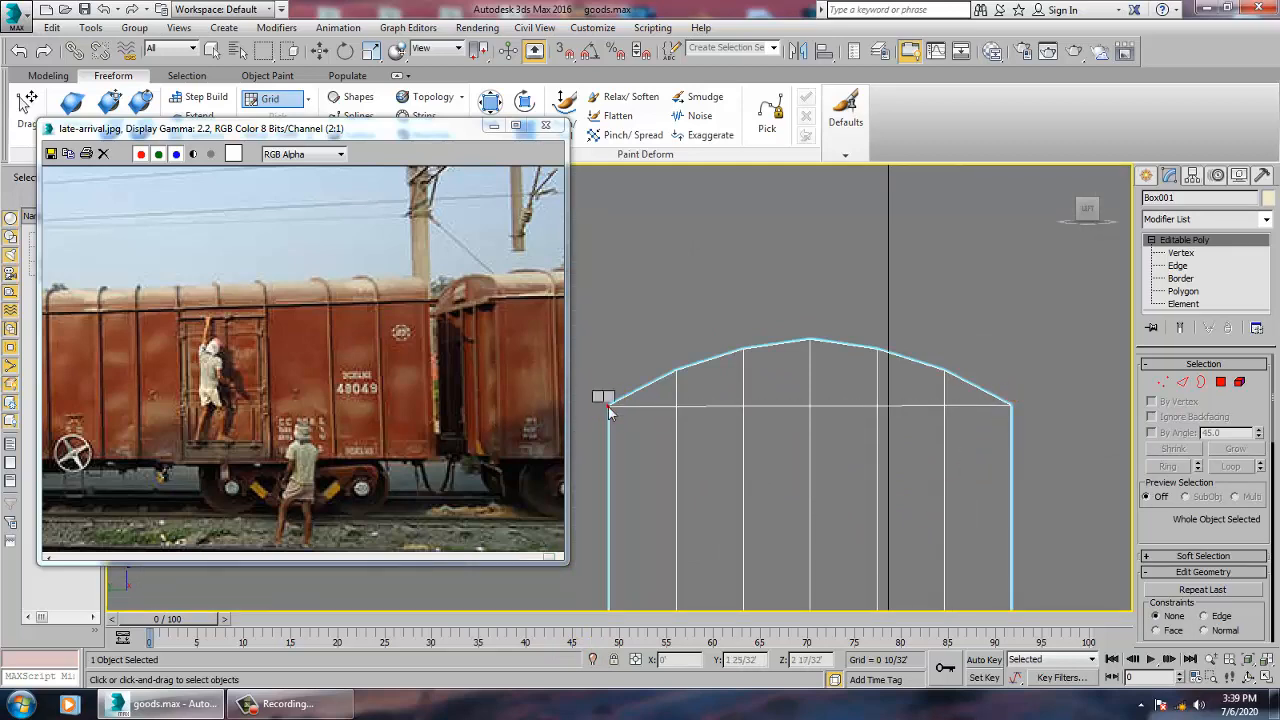
pyautogui.click(987, 522)
pyautogui.press('w')
# Cut a matching straight edge across the opposite end face between its two eave corners.
pyautogui.hotkey('alt', 'w')
pyautogui.rightClick(1022, 539)
pyautogui.hotkey('alt', 'w')
pyautogui.keyDown('alt'); pyautogui.moveTo(1022, 539); pyautogui.dragTo(831, 458, button='middle'); pyautogui.keyUp('alt')
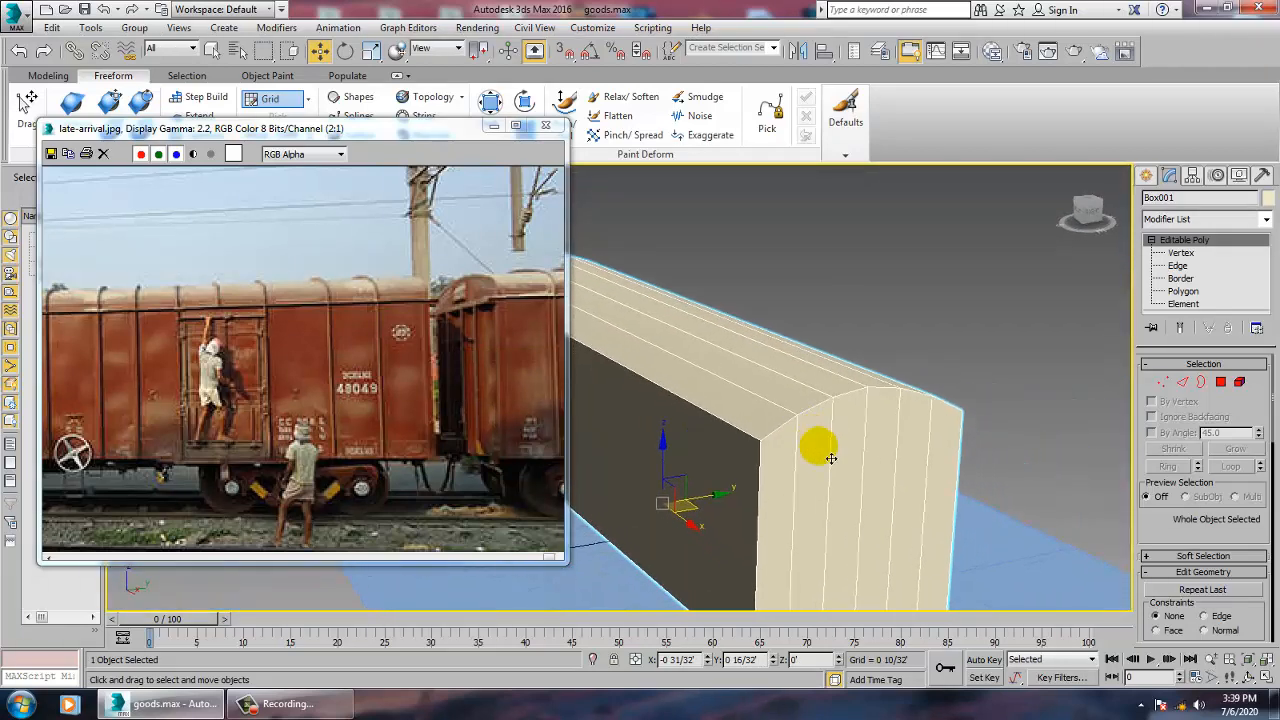
pyautogui.scroll(3, 831, 459)
pyautogui.rightClick(821, 450)
pyautogui.click(796, 326)
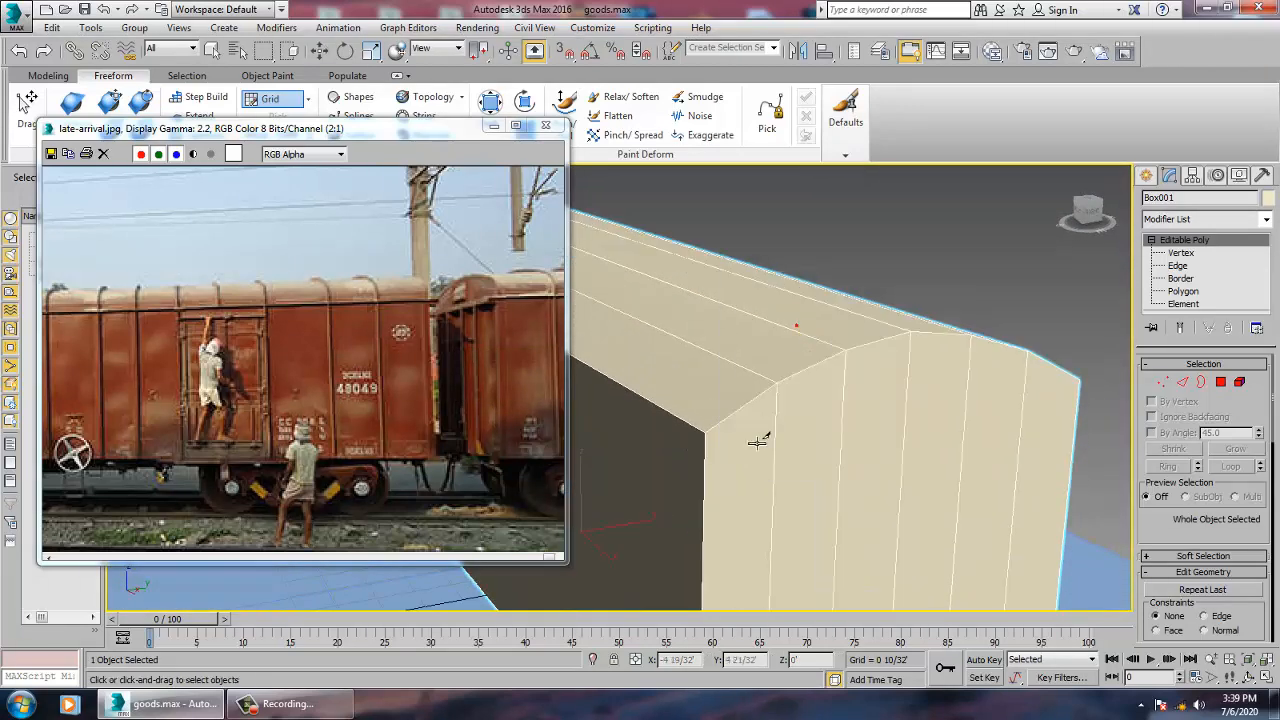
pyautogui.click(1072, 383)
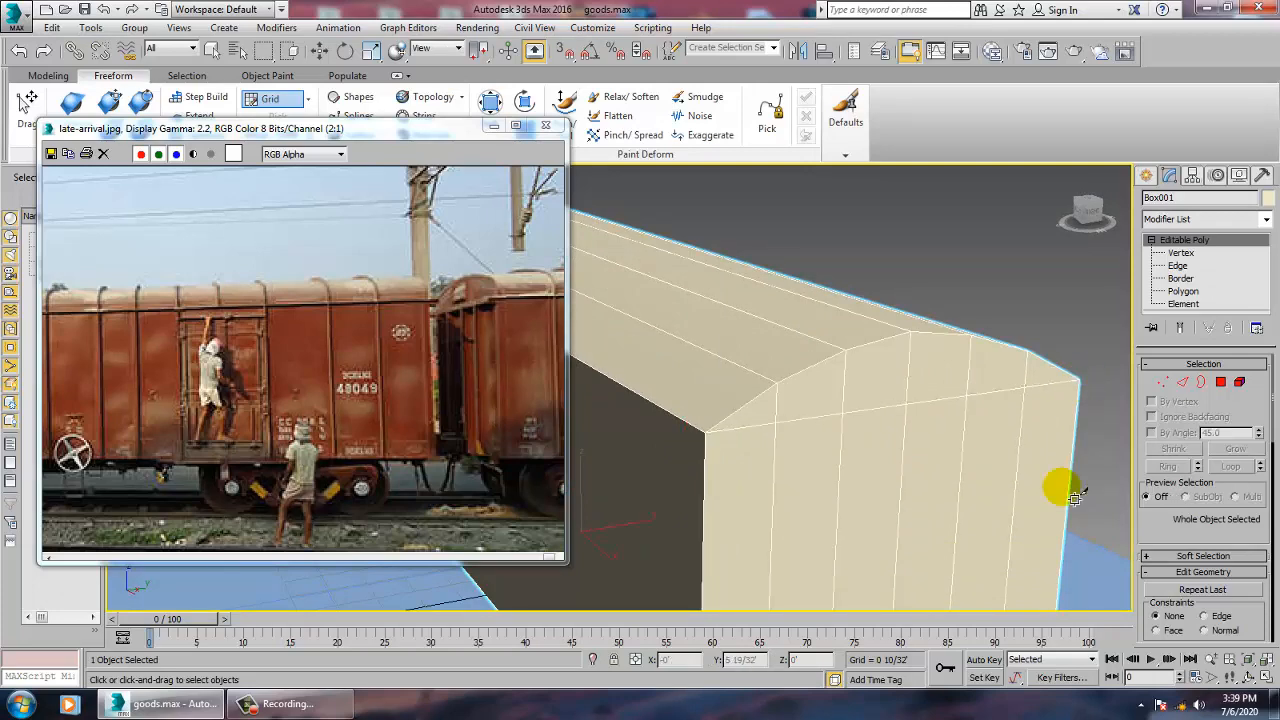
pyautogui.press('w')
# Examine the vertices at the eave corners of the wagon's end faces in close-up.
pyautogui.hotkey('alt', 'w')
pyautogui.moveTo(976, 294); pyautogui.dragTo(920, 312, button='middle')
pyautogui.middleClick(594, 580)
pyautogui.hotkey('alt', 'w')
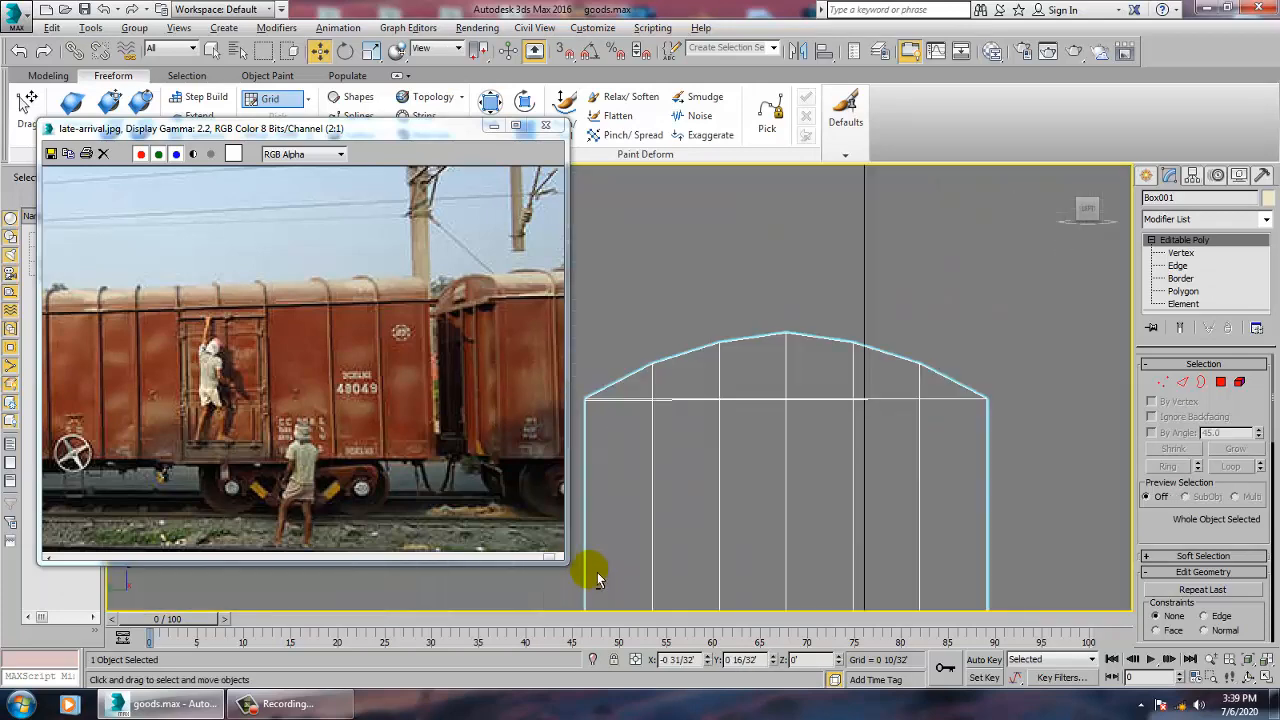
pyautogui.press('z')
pyautogui.moveTo(772, 493); pyautogui.dragTo(1100, 586, button='middle')
pyautogui.scroll(8, 808, 443)
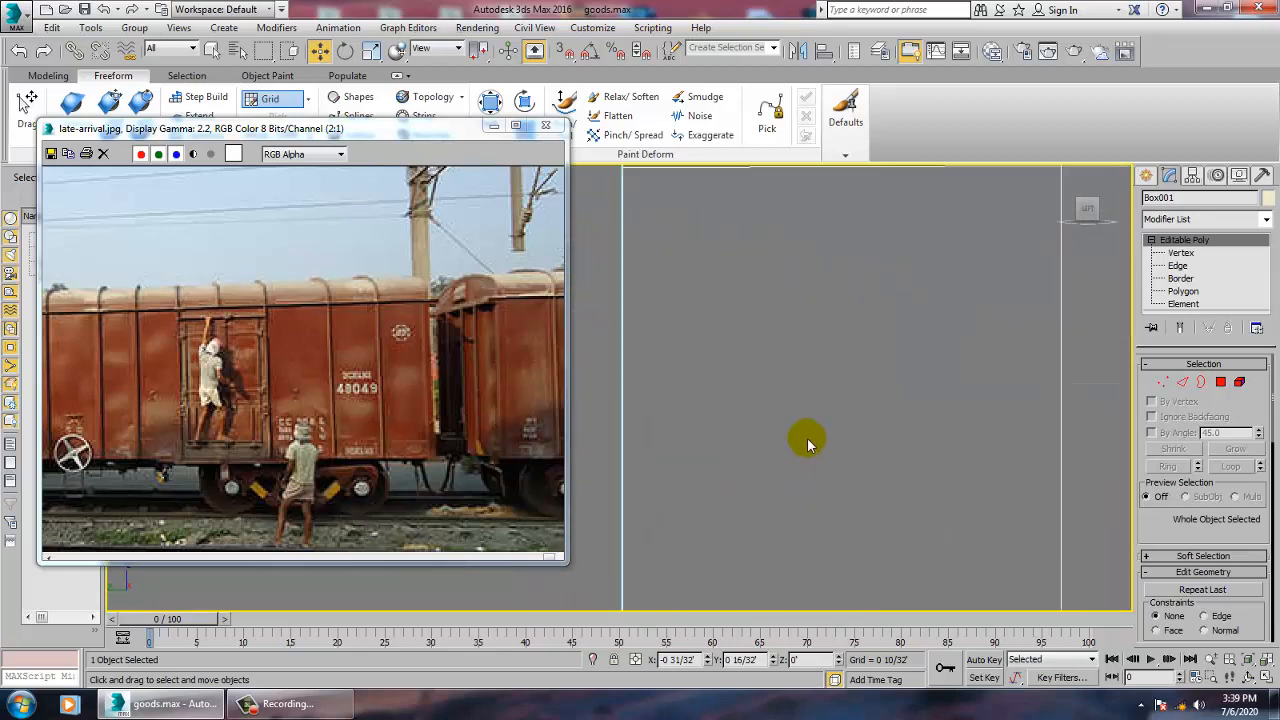
pyautogui.press('1')
pyautogui.moveTo(706, 259); pyautogui.dragTo(863, 621, button='middle')
pyautogui.moveTo(753, 418); pyautogui.dragTo(690, 400, button='middle')
pyautogui.hotkey('alt', 'w')
pyautogui.keyDown('alt'); pyautogui.moveTo(959, 504); pyautogui.dragTo(896, 488, button='middle'); pyautogui.keyUp('alt')
pyautogui.hotkey('alt', 'w')
pyautogui.moveTo(818, 455); pyautogui.dragTo(955, 444, button='middle')
pyautogui.scroll(5, 804, 406)
pyautogui.moveTo(702, 400); pyautogui.dragTo(728, 405, button='middle')
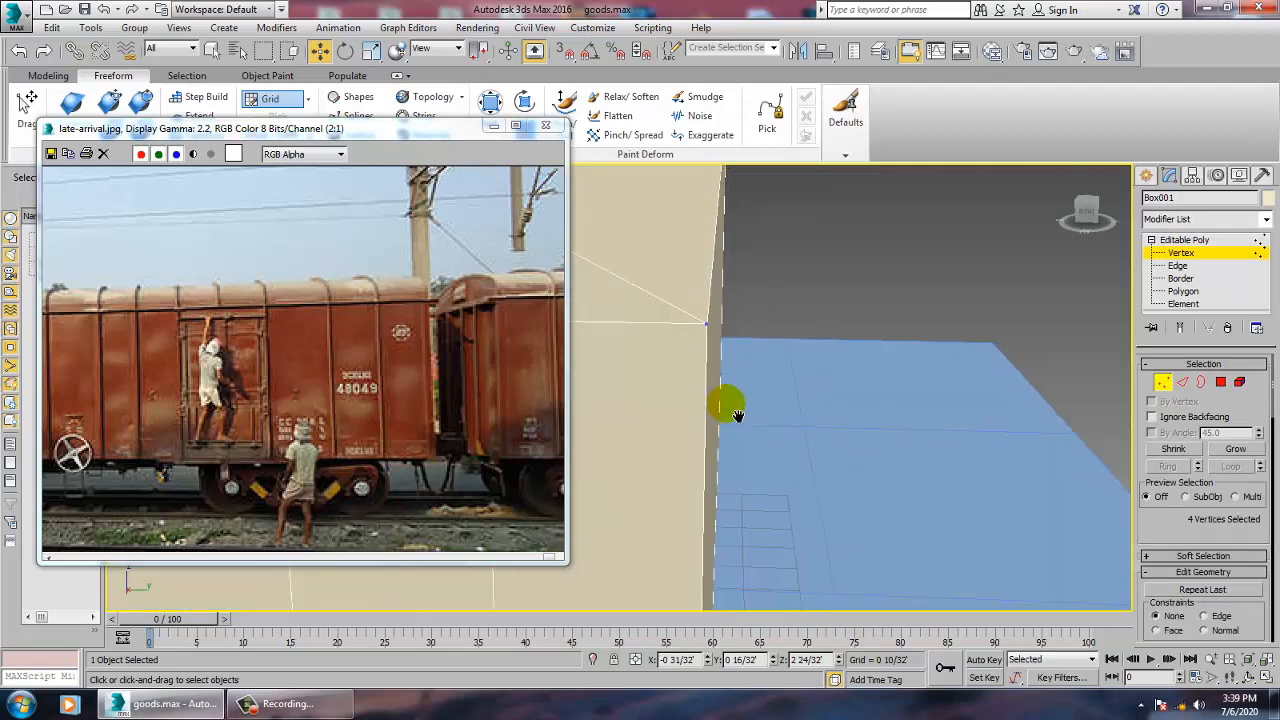
# Target-weld the stray vertex just below the end face's eave corner to the corner vertex.
pyautogui.scroll(-8, 946, 429)
pyautogui.keyDown('alt'); pyautogui.moveTo(837, 449); pyautogui.dragTo(1066, 437, button='middle'); pyautogui.keyUp('alt')
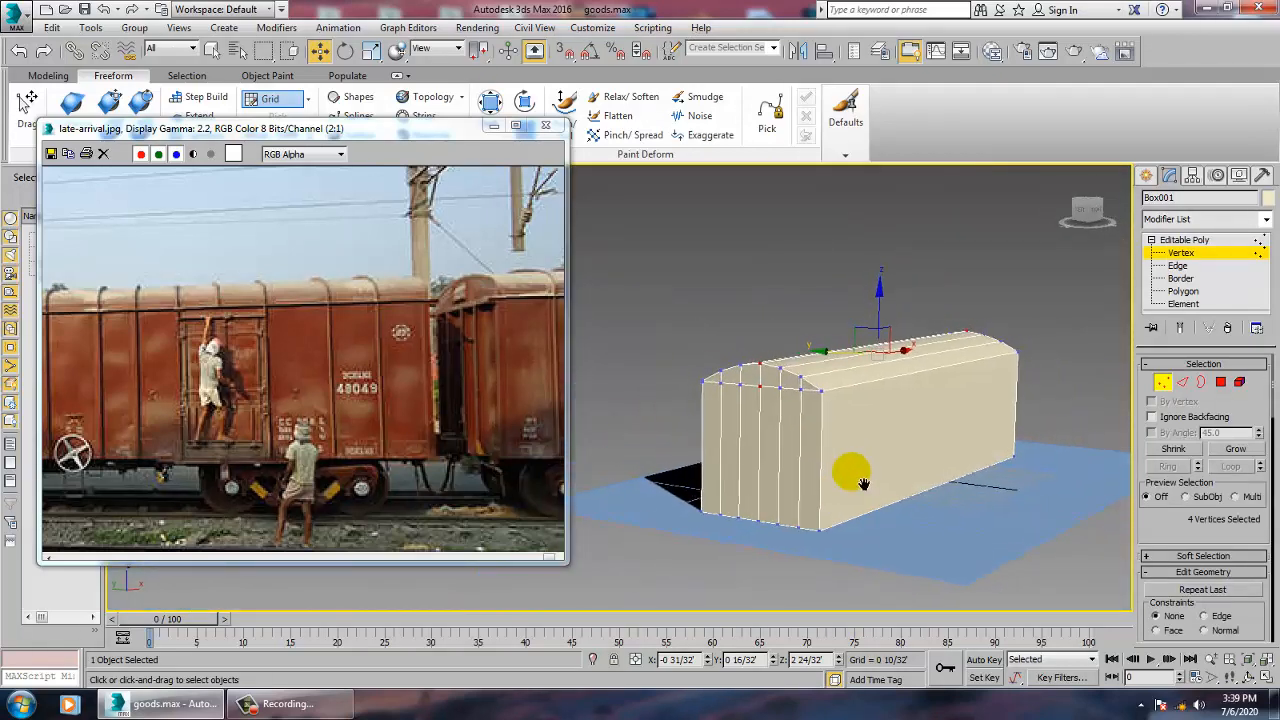
pyautogui.scroll(5, 863, 484)
pyautogui.moveTo(729, 407); pyautogui.dragTo(820, 448, button='middle')
pyautogui.scroll(5, 820, 448)
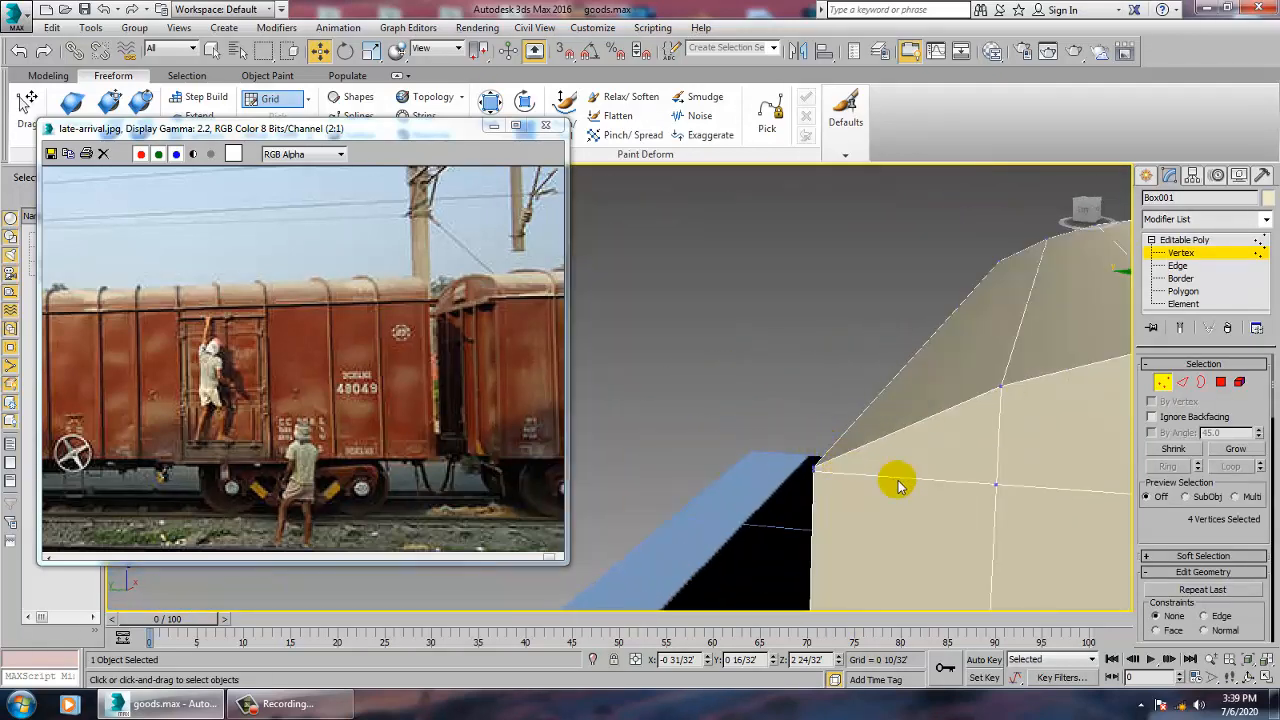
pyautogui.scroll(3, 869, 491)
pyautogui.scroll(-1, 801, 490)
pyautogui.moveTo(801, 490); pyautogui.dragTo(828, 481, button='middle')
pyautogui.scroll(1, 893, 474)
pyautogui.scroll(-1, 873, 475)
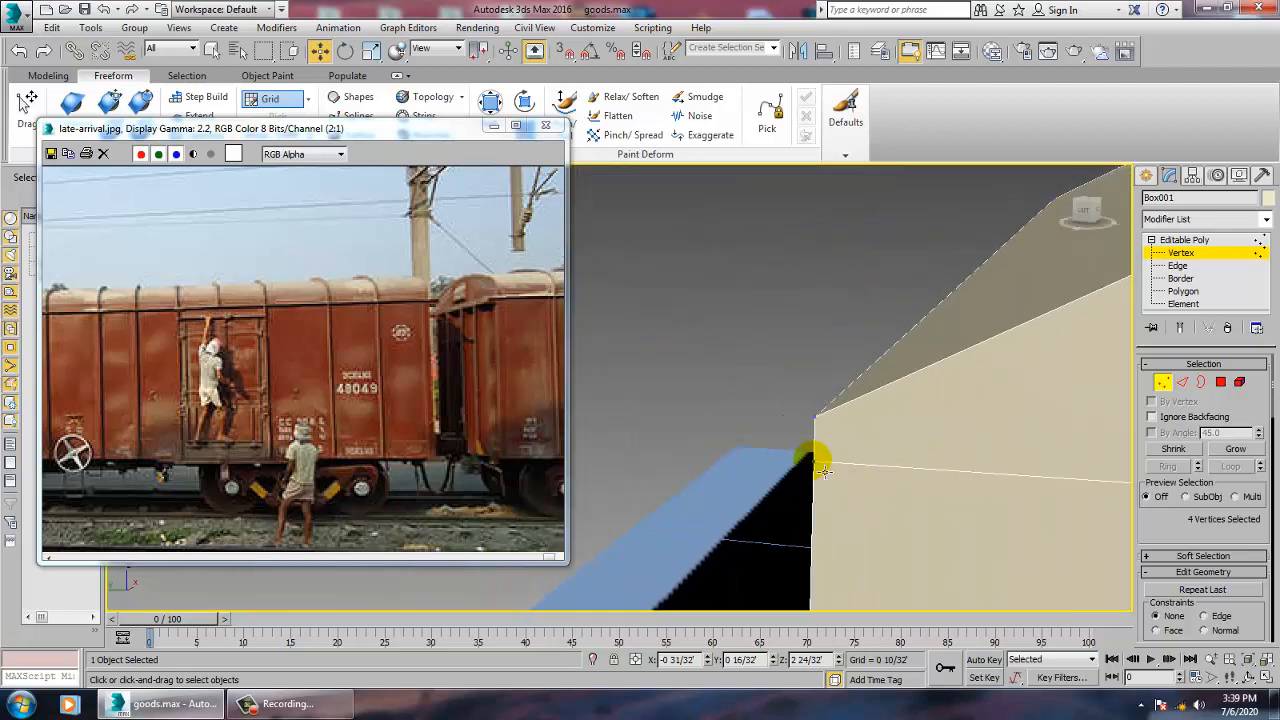
pyautogui.rightClick(828, 472)
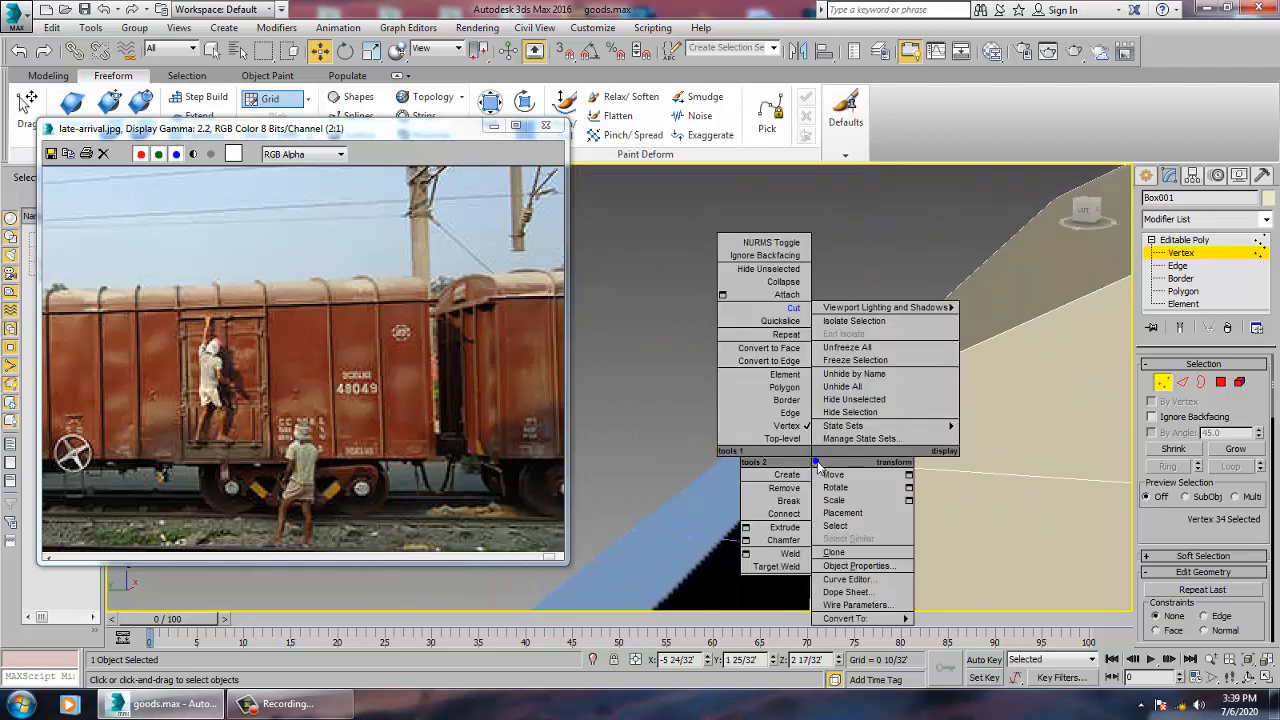
pyautogui.click(790, 558)
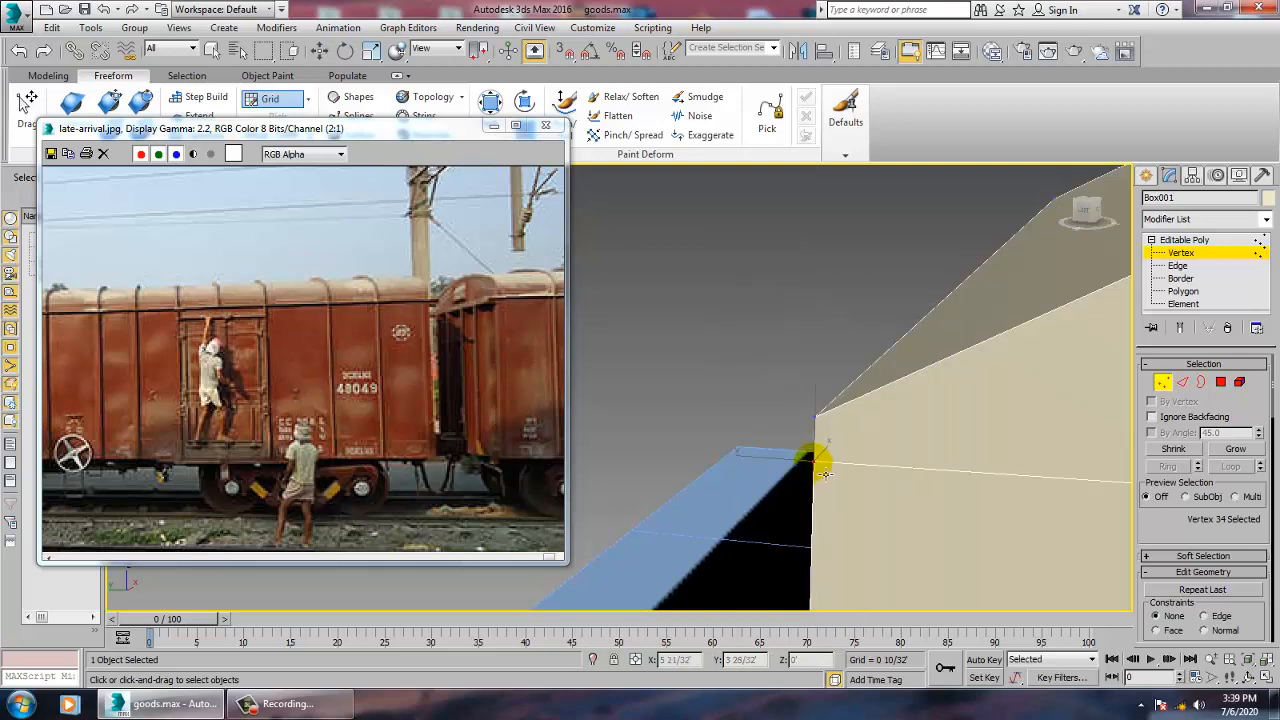
pyautogui.click(820, 421)
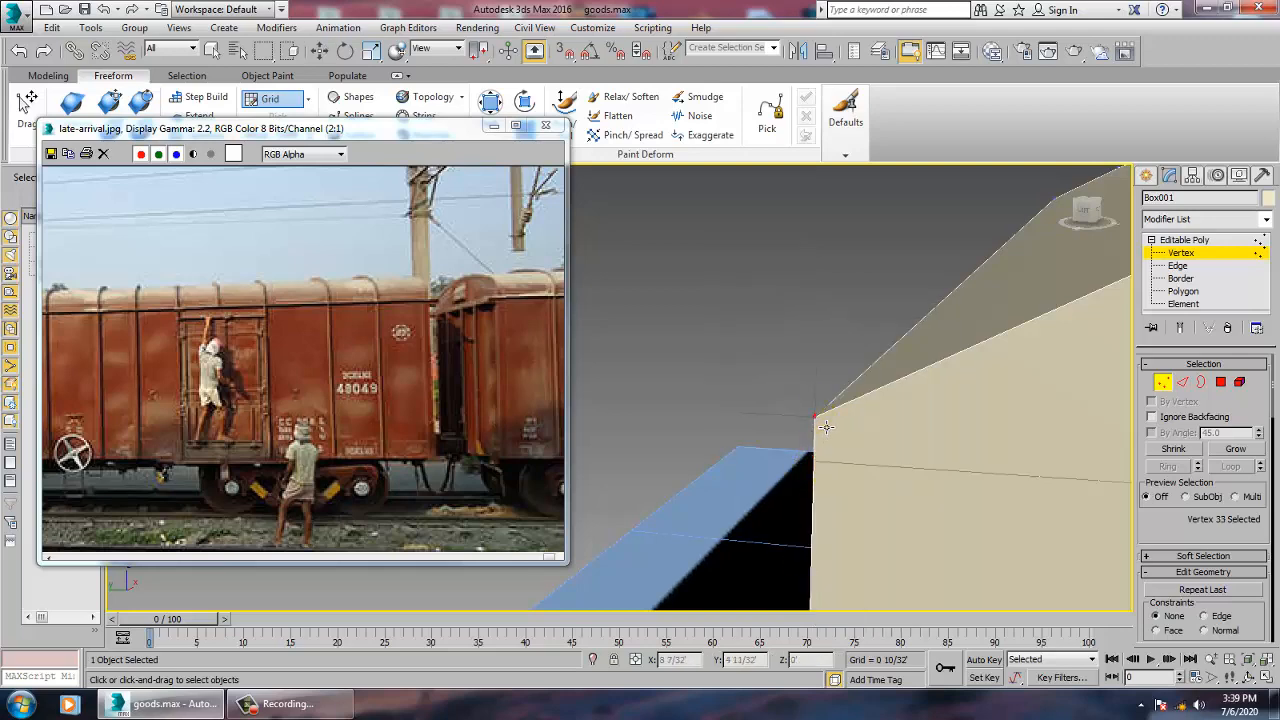
# Examine the eave corners at both wagon ends for leftover vertices, and leave vertex editing.
pyautogui.scroll(-5, 854, 443)
pyautogui.moveTo(860, 443); pyautogui.dragTo(729, 445, button='middle')
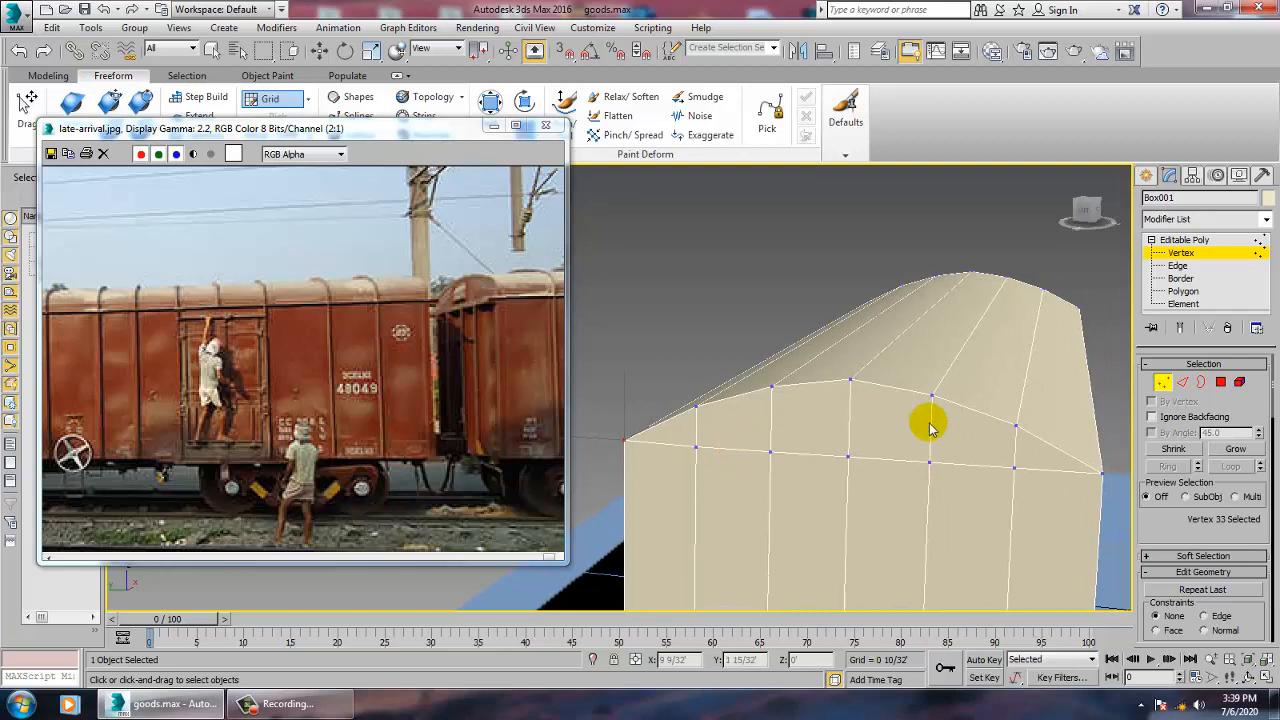
pyautogui.scroll(-3, 930, 426)
pyautogui.keyDown('alt'); pyautogui.moveTo(915, 412); pyautogui.dragTo(667, 375, button='middle'); pyautogui.keyUp('alt')
pyautogui.scroll(3, 878, 450)
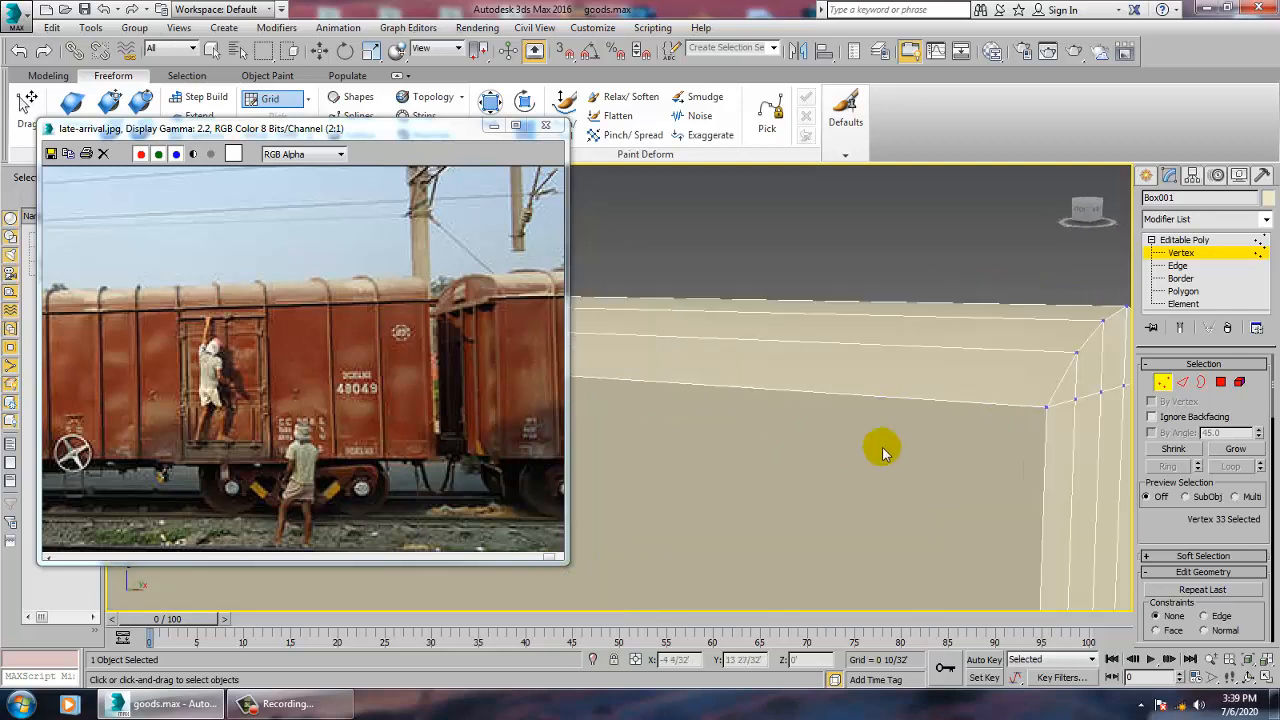
pyautogui.keyDown('alt'); pyautogui.moveTo(980, 452); pyautogui.dragTo(909, 479, button='middle'); pyautogui.keyUp('alt')
pyautogui.scroll(3, 922, 448)
pyautogui.moveTo(760, 505); pyautogui.dragTo(988, 442, button='middle')
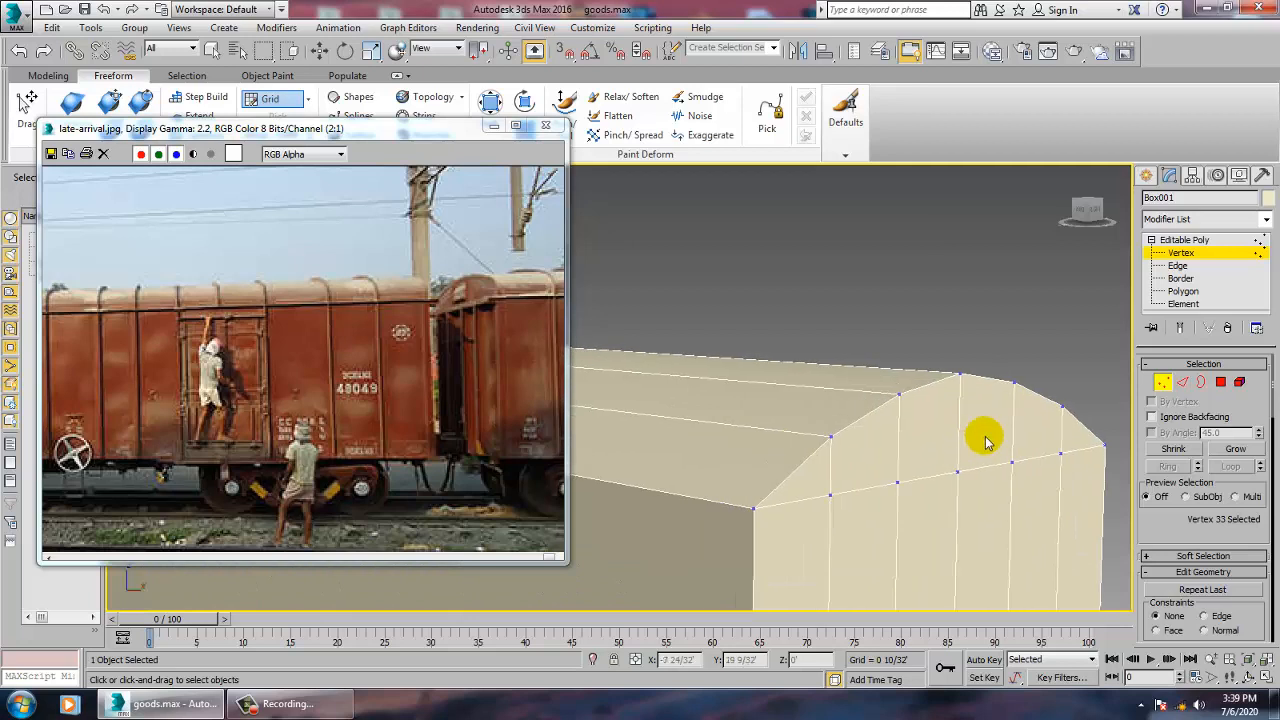
pyautogui.click(1193, 242)
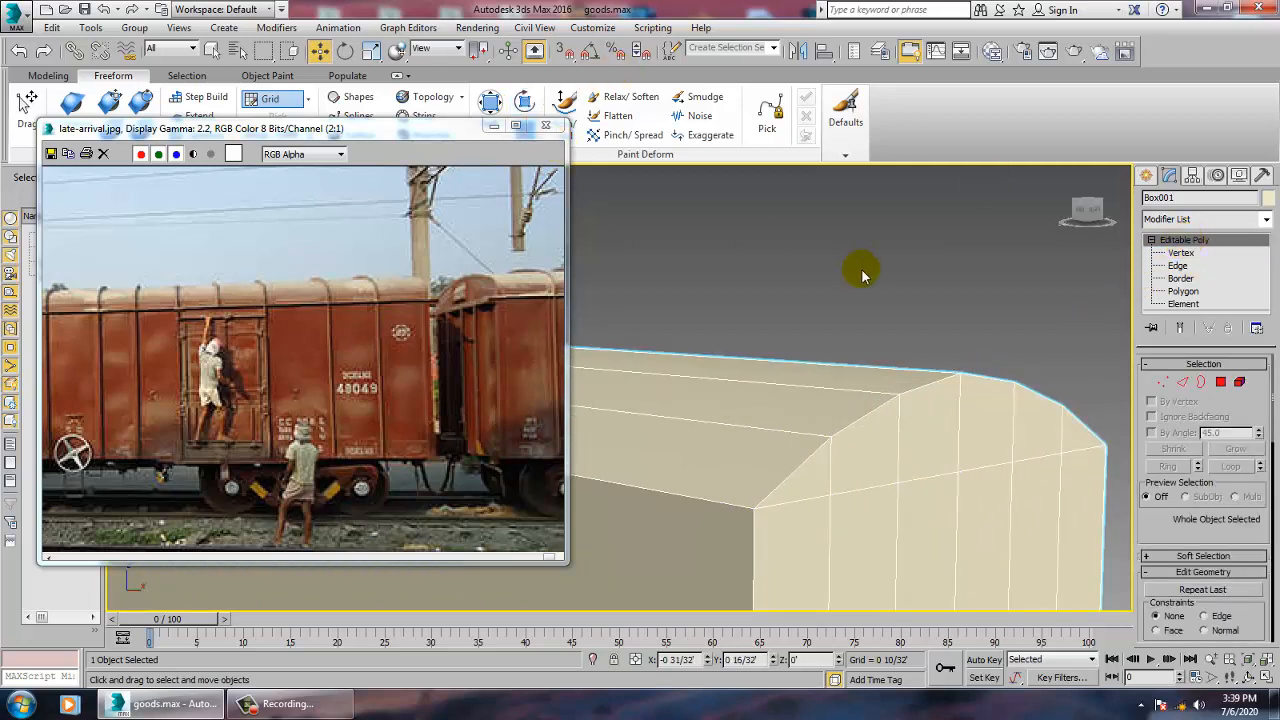
# Insert a horizontal edge loop around the body just below the eaves with Swift Loop and lower it slightly.
pyautogui.moveTo(445, 140); pyautogui.dragTo(401, 192)
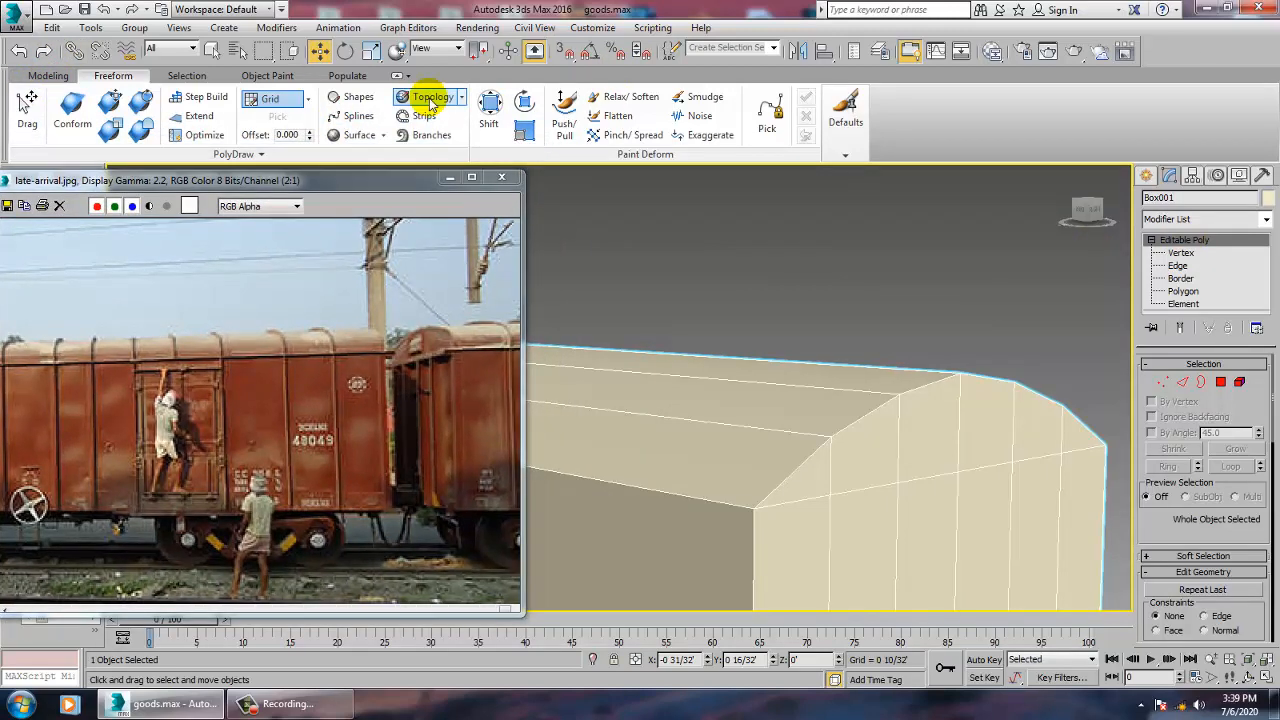
pyautogui.click(50, 77)
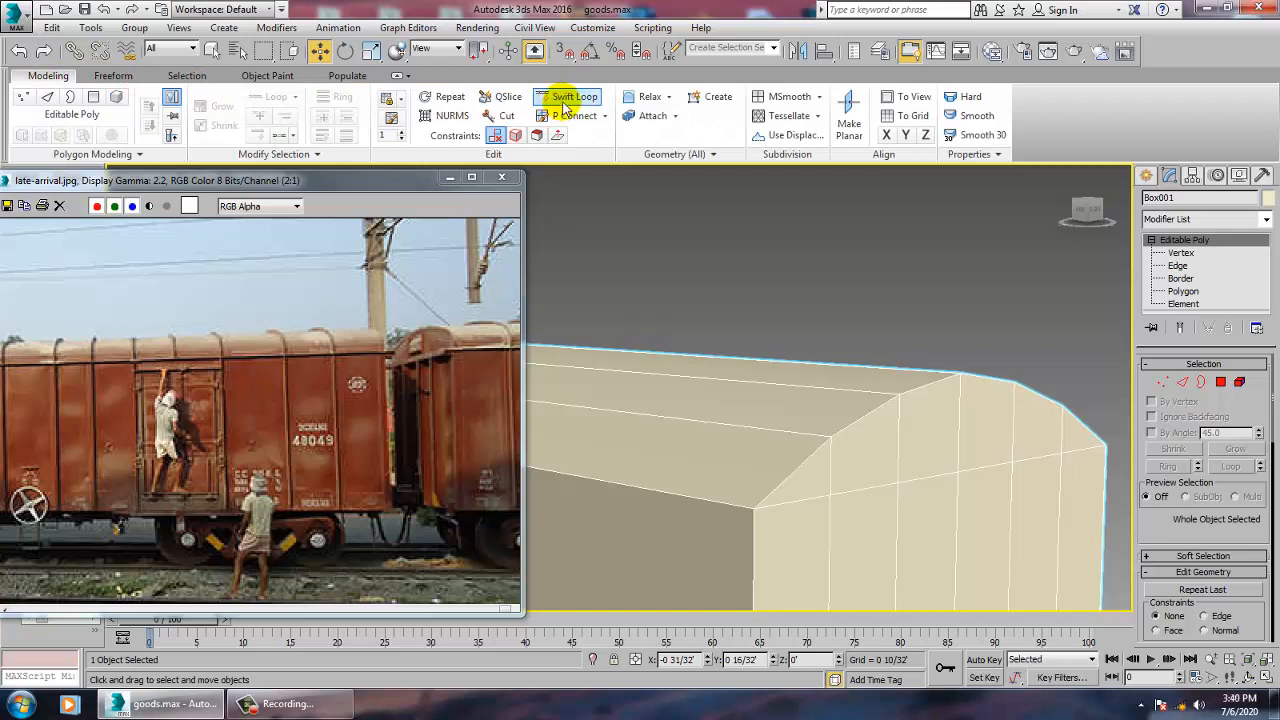
pyautogui.click(570, 97)
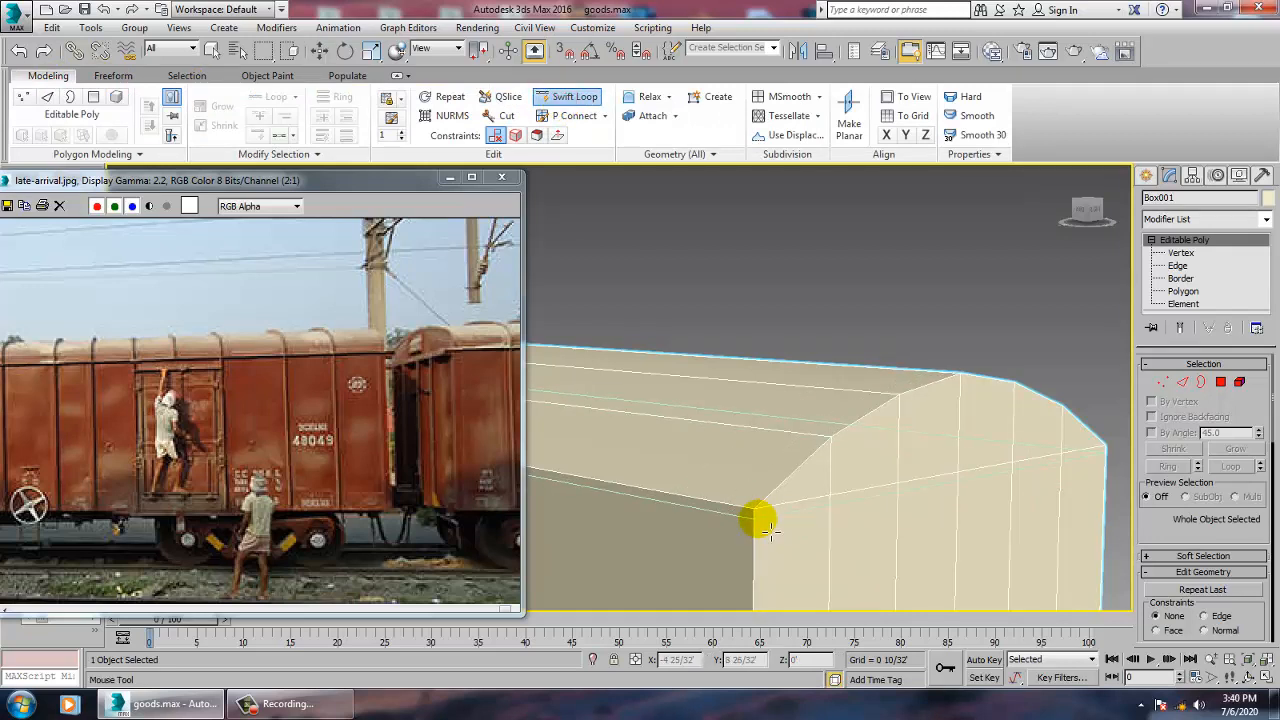
pyautogui.keyDown('alt'); pyautogui.moveTo(934, 443); pyautogui.dragTo(700, 464, button='middle'); pyautogui.keyUp('alt')
pyautogui.scroll(5, 917, 400)
pyautogui.press('w')
pyautogui.press('2')
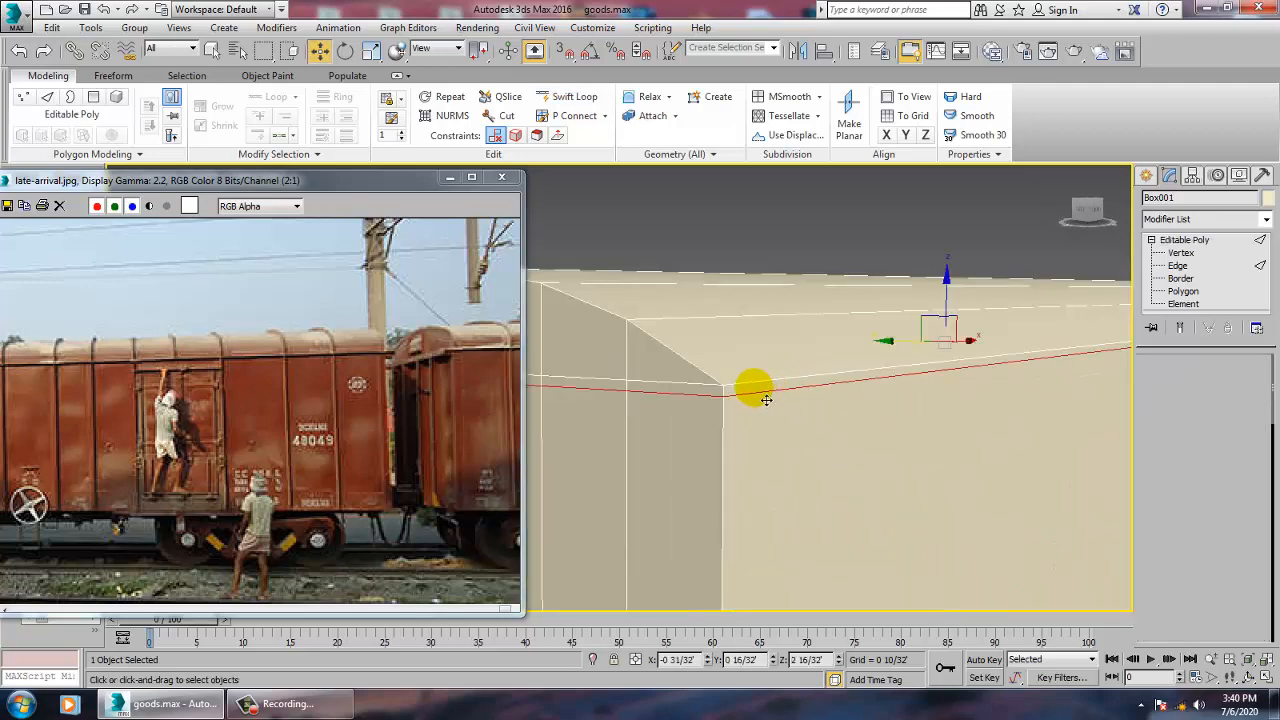
pyautogui.moveTo(960, 302); pyautogui.dragTo(960, 310)
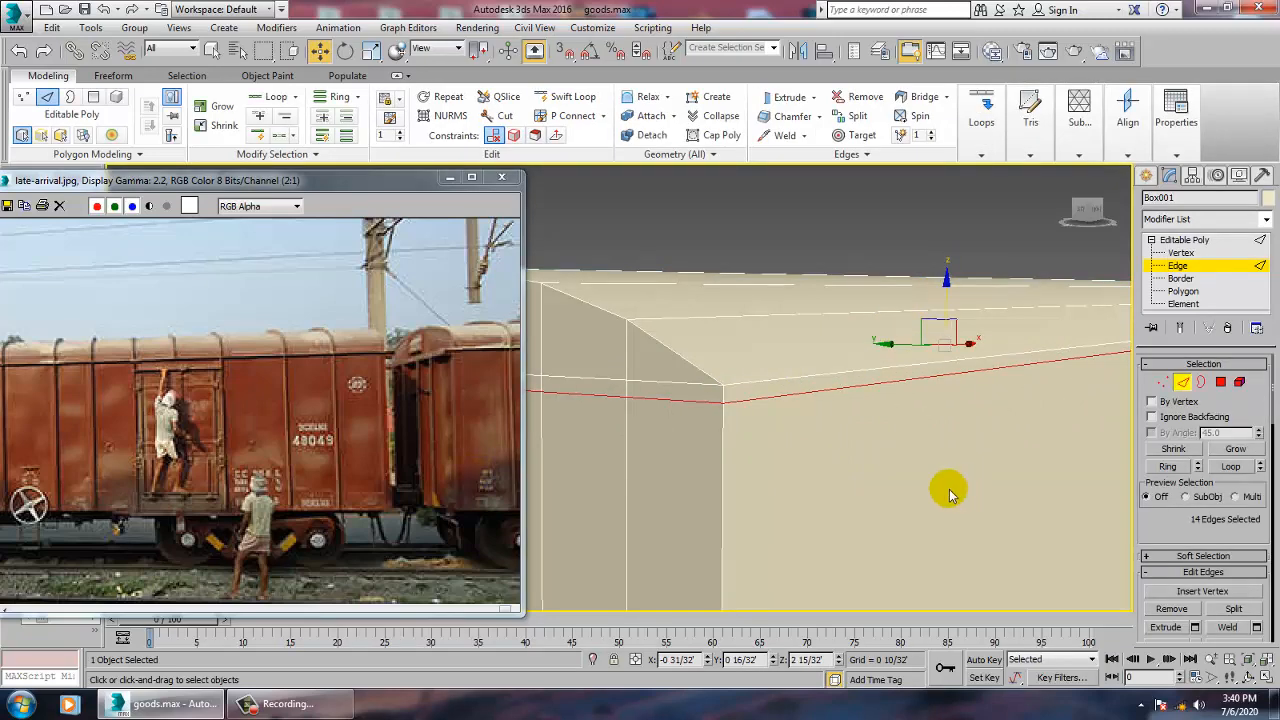
# Lengthen the wagon by moving all vertices of one end outward along X to about 6 10/32'.
pyautogui.scroll(-8, 1010, 420)
pyautogui.keyDown('alt'); pyautogui.moveTo(930, 461); pyautogui.dragTo(890, 477, button='middle'); pyautogui.keyUp('alt')
pyautogui.scroll(3, 892, 480)
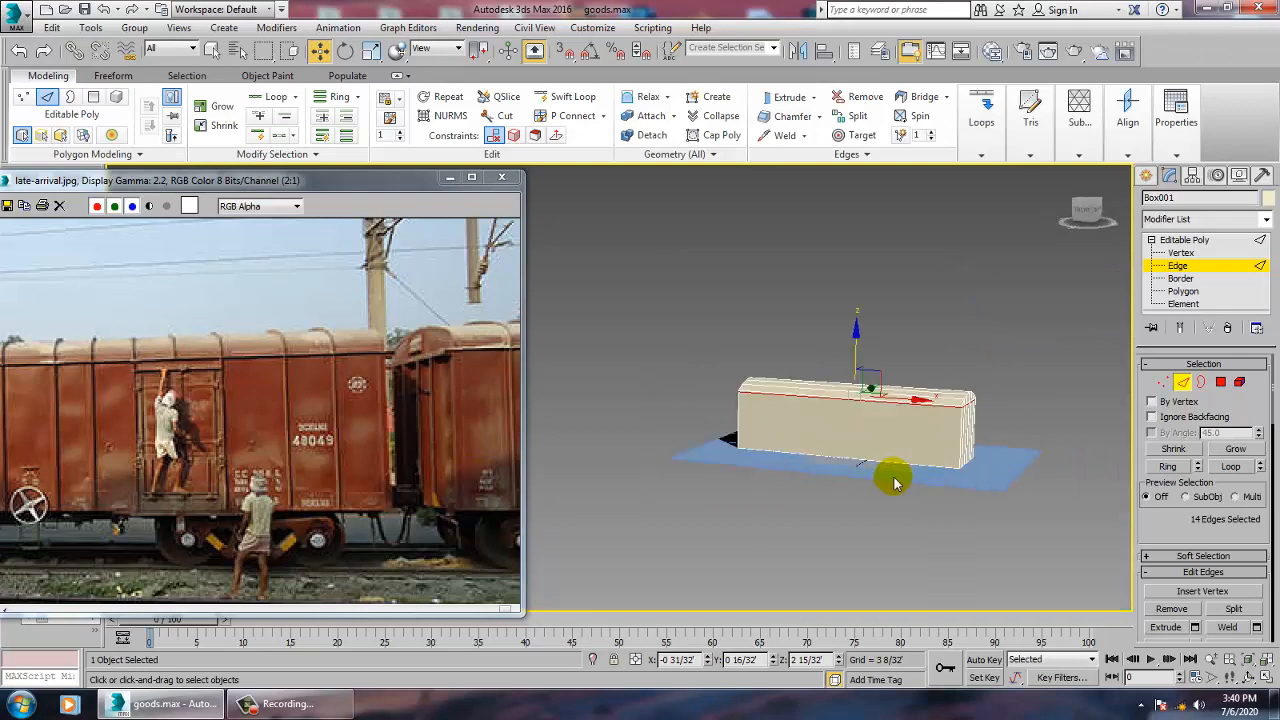
pyautogui.scroll(3, 921, 478)
pyautogui.moveTo(974, 460); pyautogui.dragTo(897, 509, button='middle')
pyautogui.scroll(3, 897, 509)
pyautogui.press('1')
pyautogui.moveTo(850, 228); pyautogui.dragTo(1002, 545)
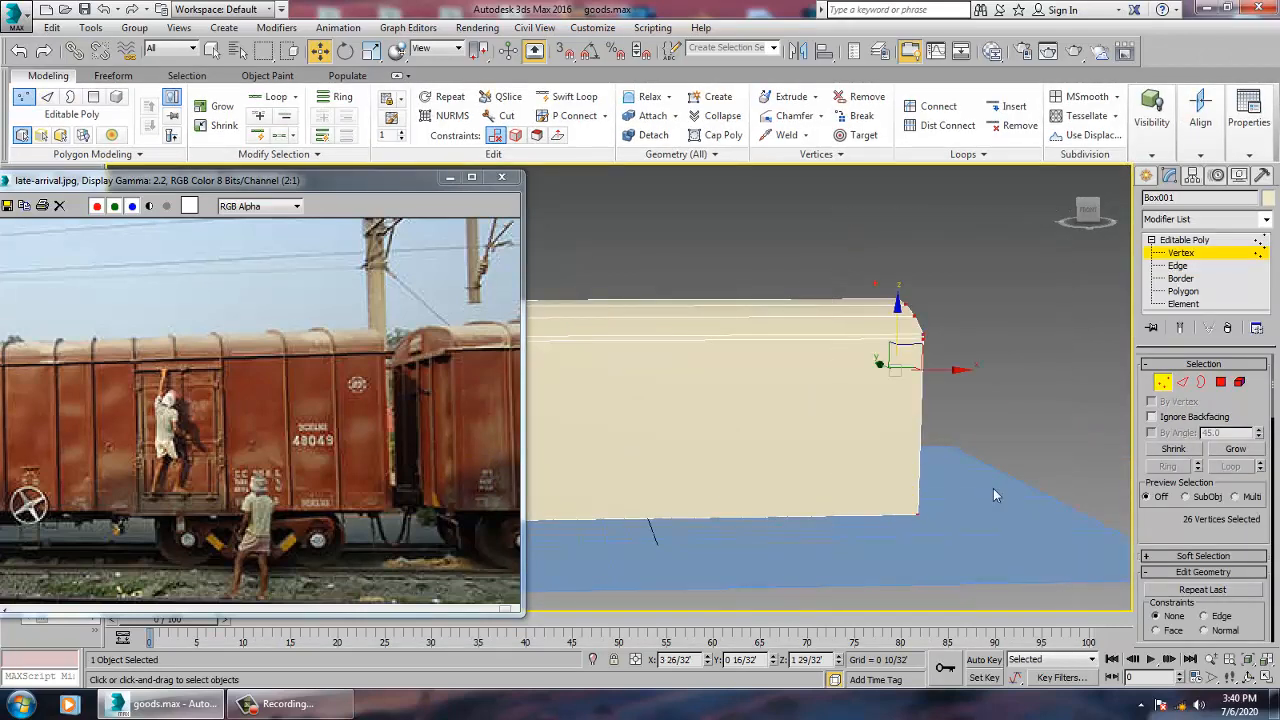
pyautogui.scroll(-3, 930, 445)
pyautogui.moveTo(966, 405); pyautogui.dragTo(1077, 416)
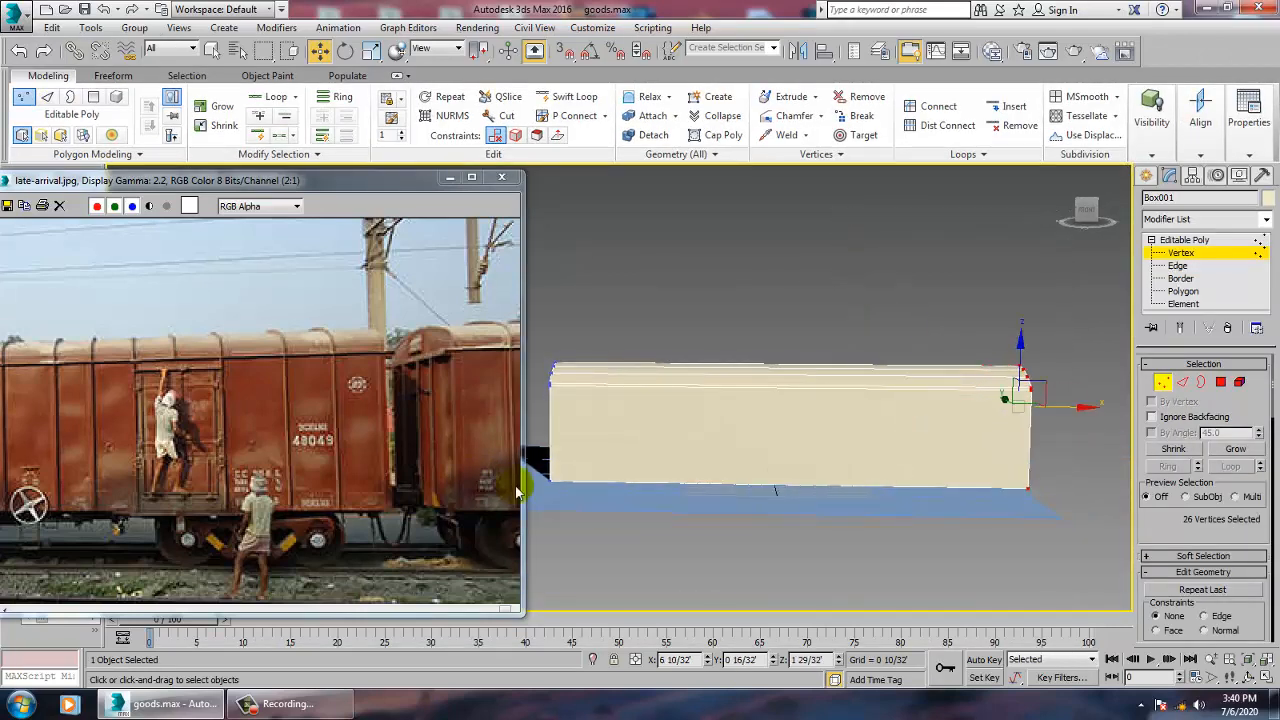
# Connect the body's lengthwise edges with 12 segments, comparing the panel spacing with the wagons in the reference photo.
pyautogui.moveTo(266, 487); pyautogui.dragTo(562, 468, button='middle')
pyautogui.moveTo(400, 470); pyautogui.dragTo(313, 465, button='middle')
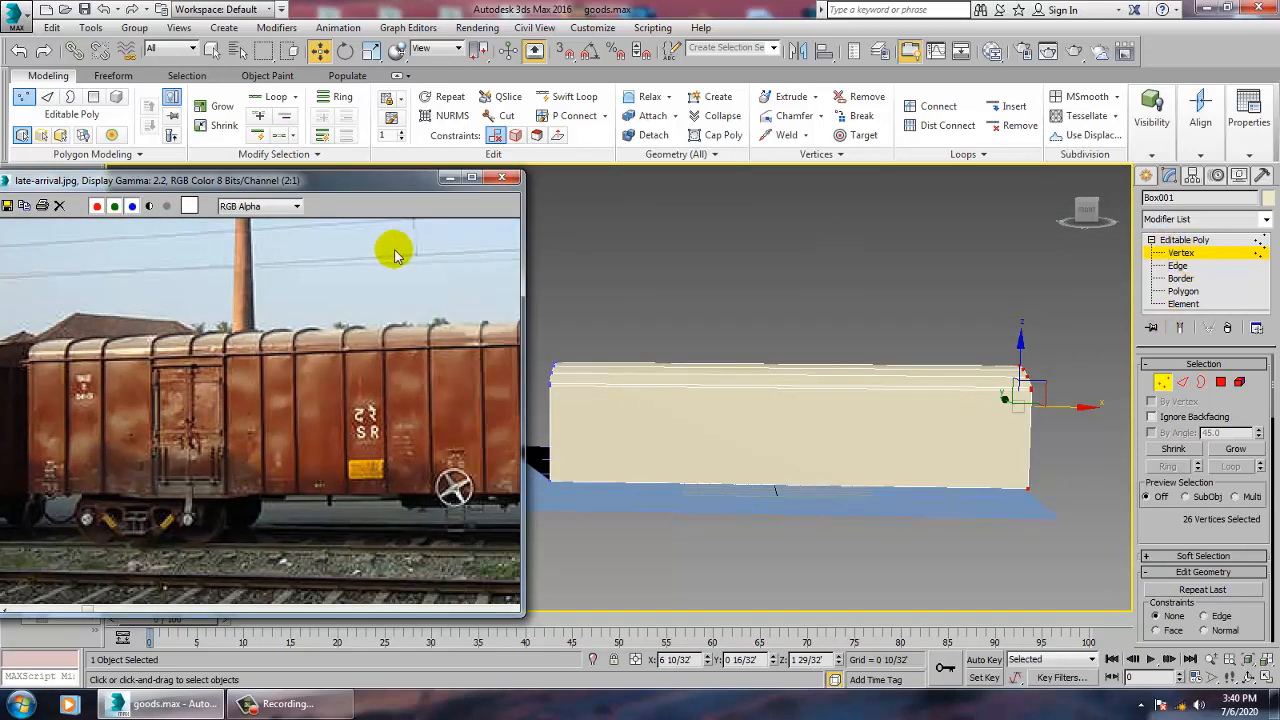
pyautogui.click(575, 96)
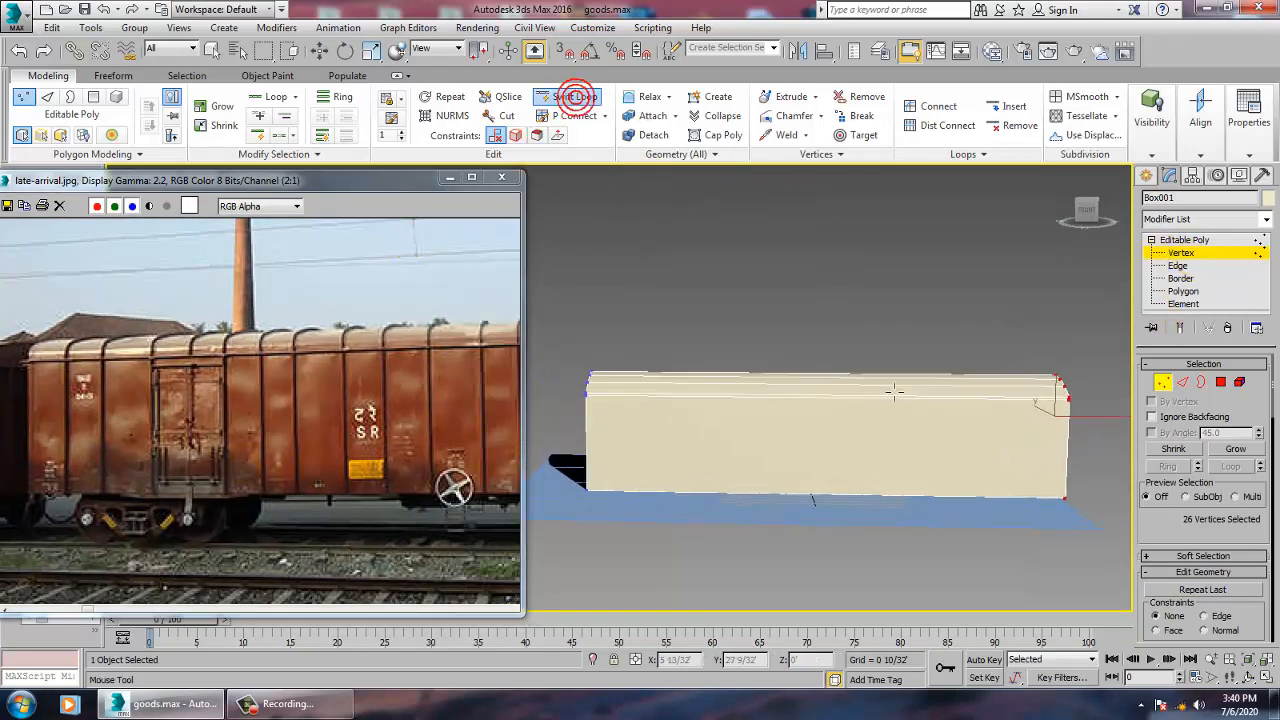
pyautogui.click(1178, 265)
pyautogui.rightClick(844, 262)
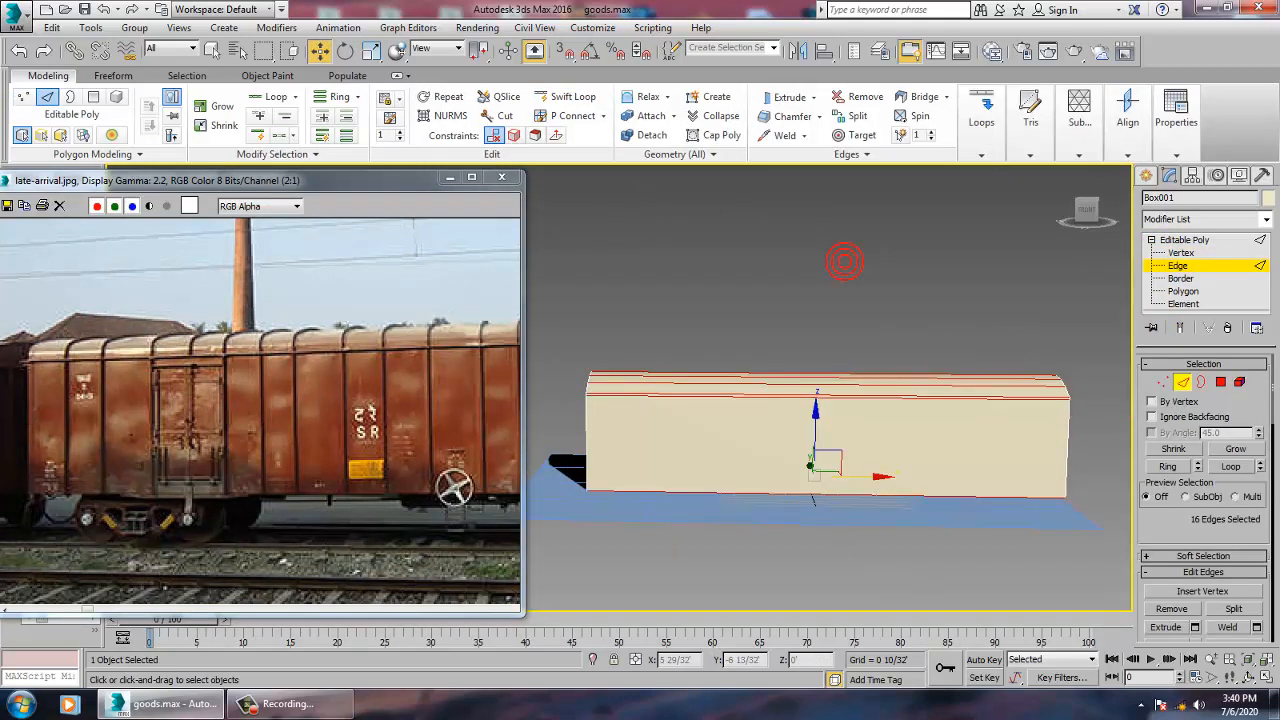
pyautogui.scroll(-3, 1225, 528)
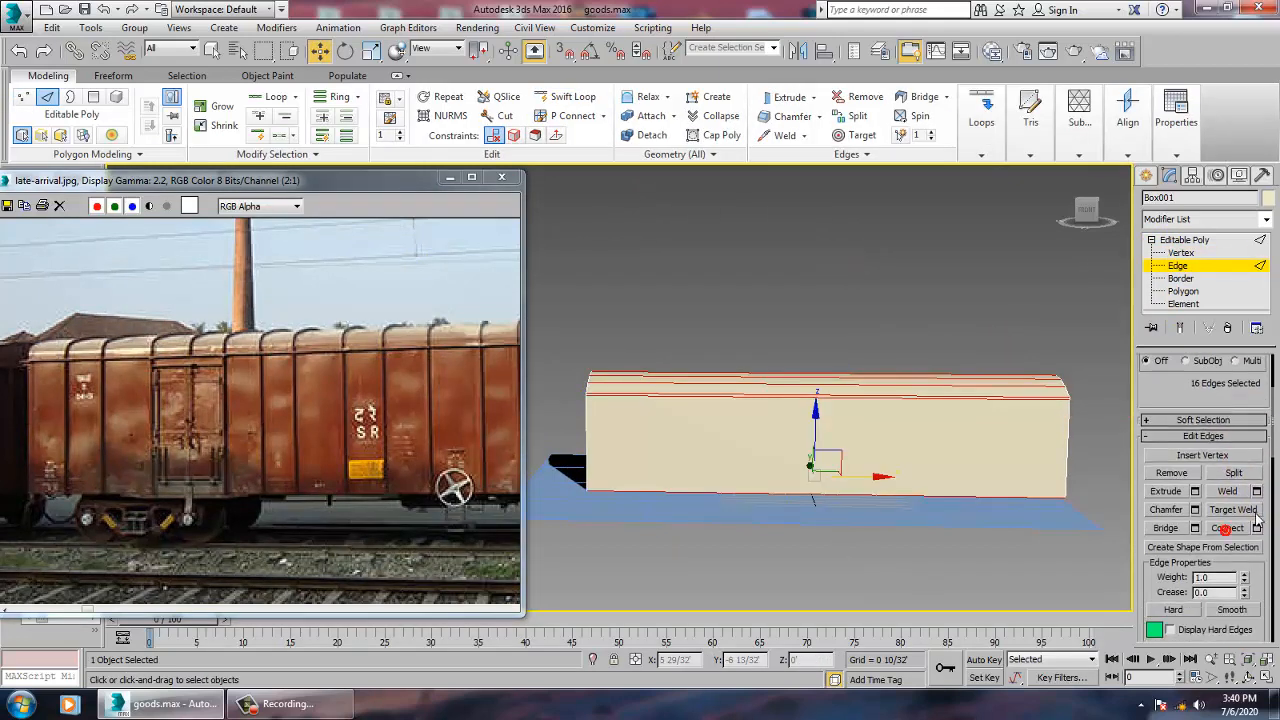
pyautogui.click(1259, 528)
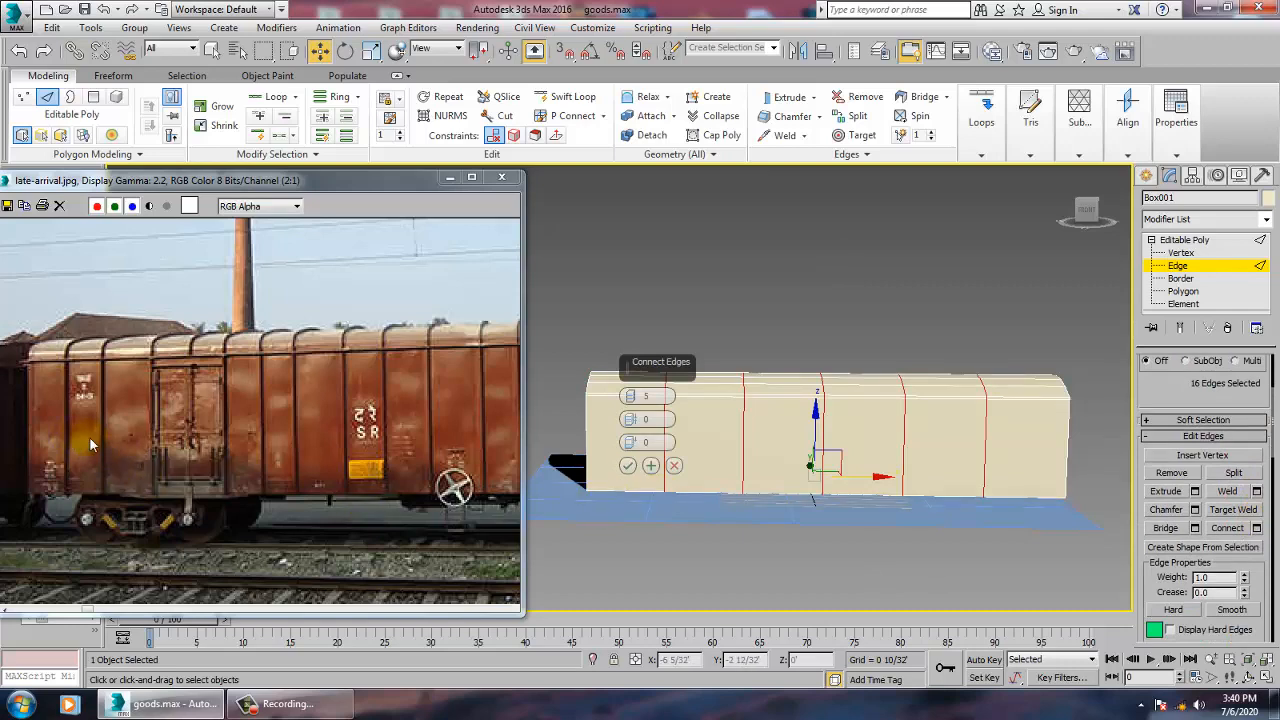
pyautogui.moveTo(324, 442); pyautogui.dragTo(347, 459, button='middle')
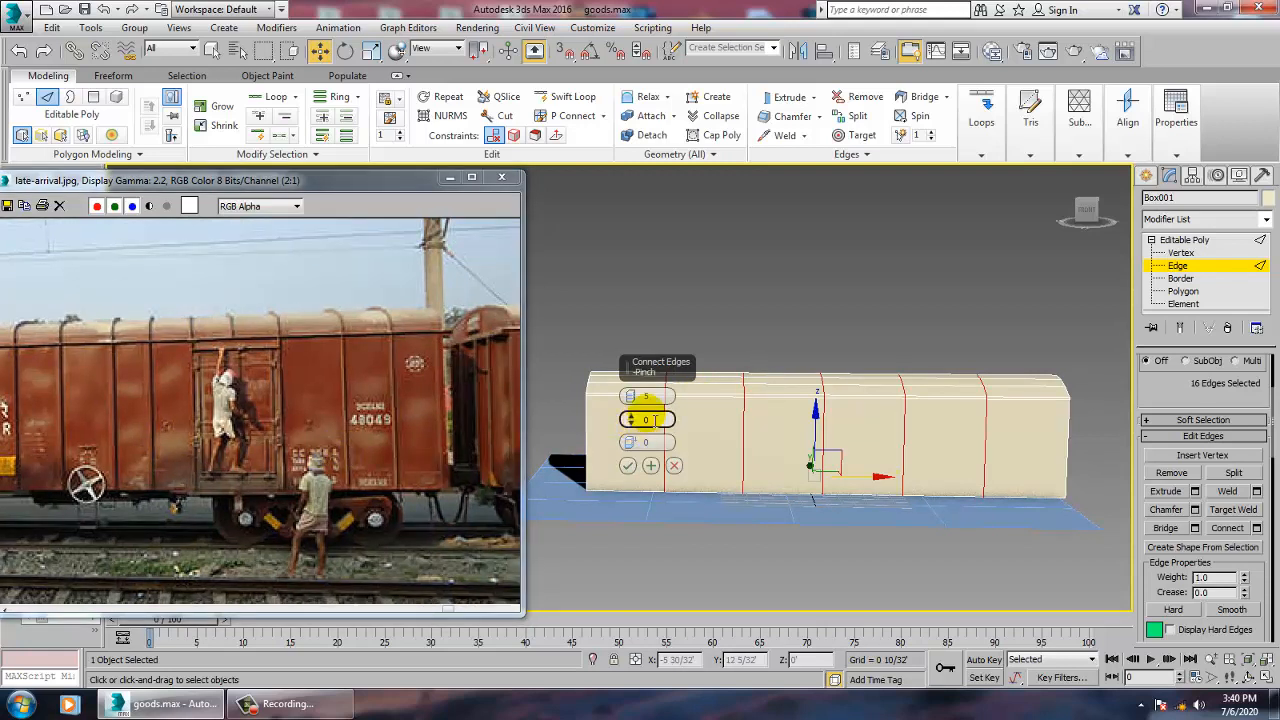
pyautogui.click(633, 396)
pyautogui.click(633, 397)
pyautogui.click(633, 397)
pyautogui.click(633, 397)
pyautogui.click(633, 397)
pyautogui.click(633, 397)
pyautogui.click(633, 397)
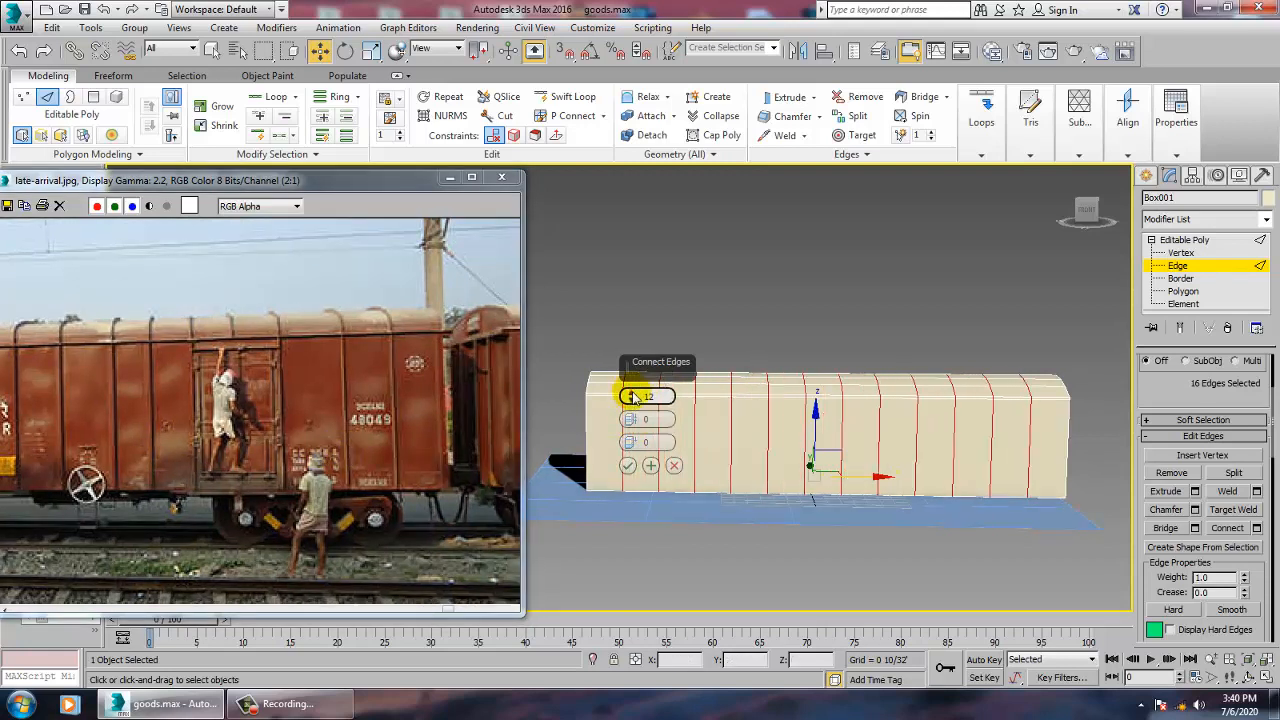
pyautogui.click(627, 465)
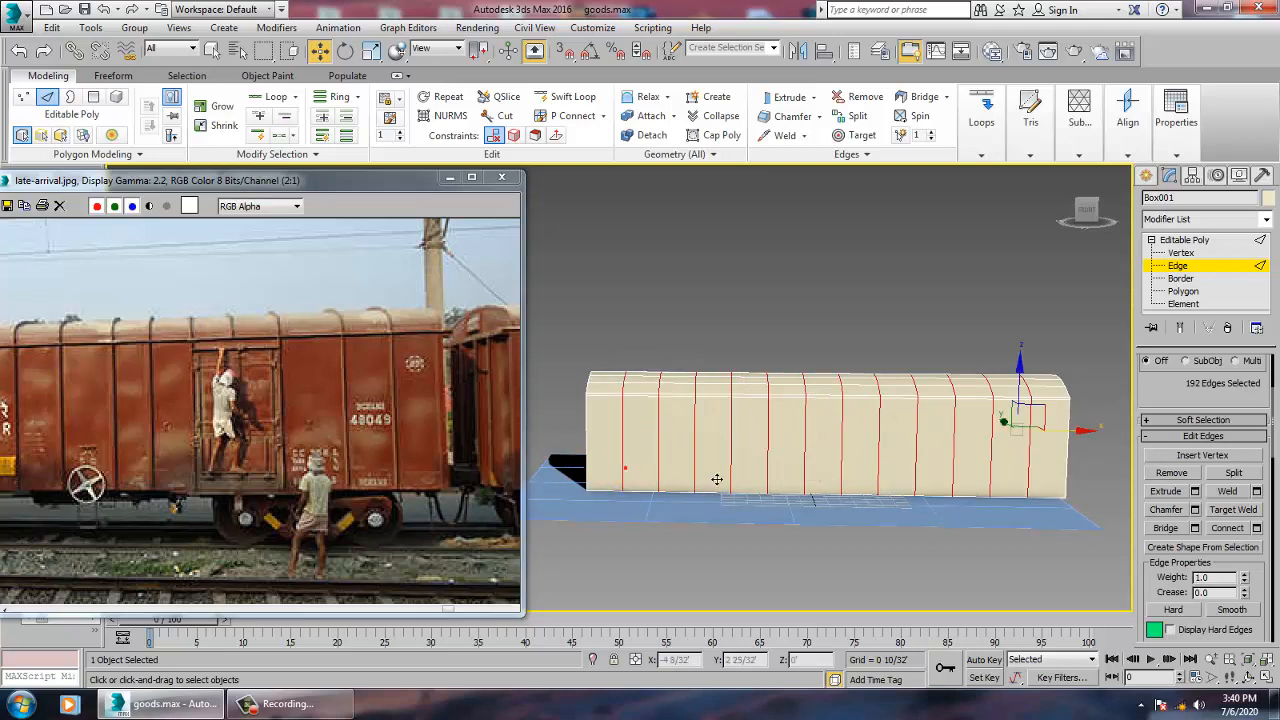
pyautogui.keyDown('alt'); pyautogui.moveTo(1014, 420); pyautogui.dragTo(793, 455, button='middle'); pyautogui.keyUp('alt')
pyautogui.click(656, 465)
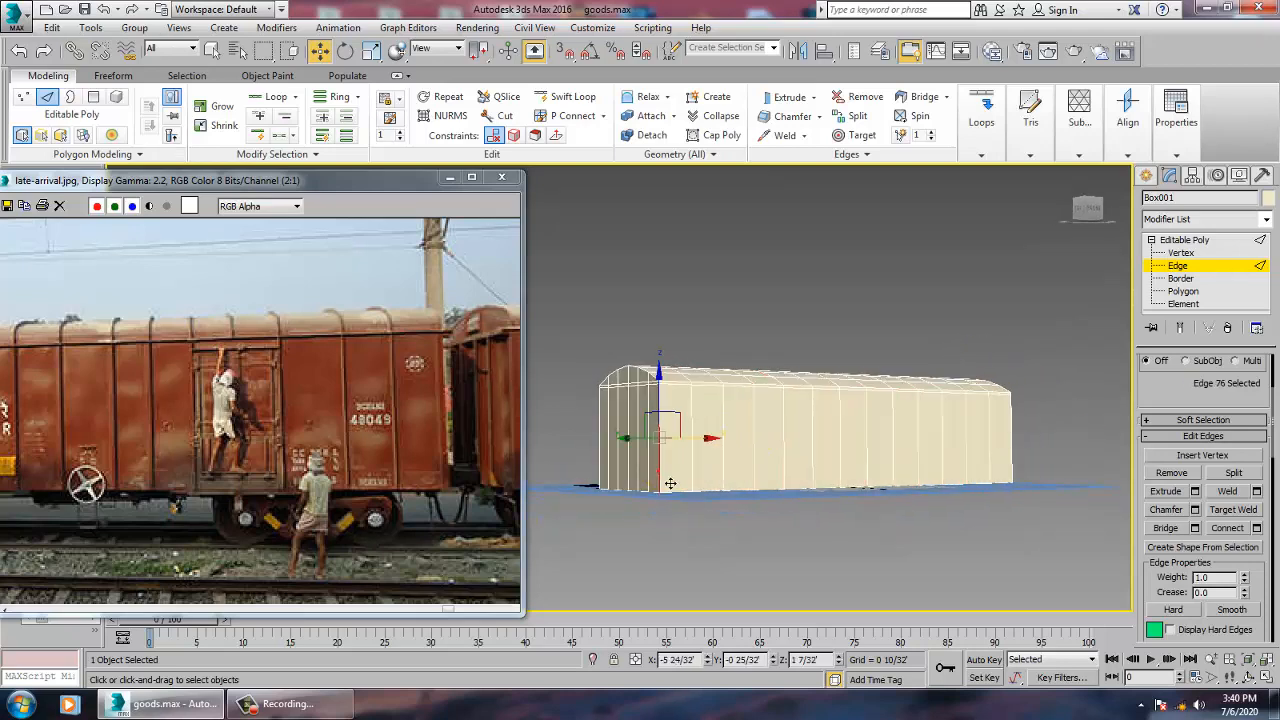
pyautogui.moveTo(566, 437); pyautogui.dragTo(1075, 433)
pyautogui.click(586, 100)
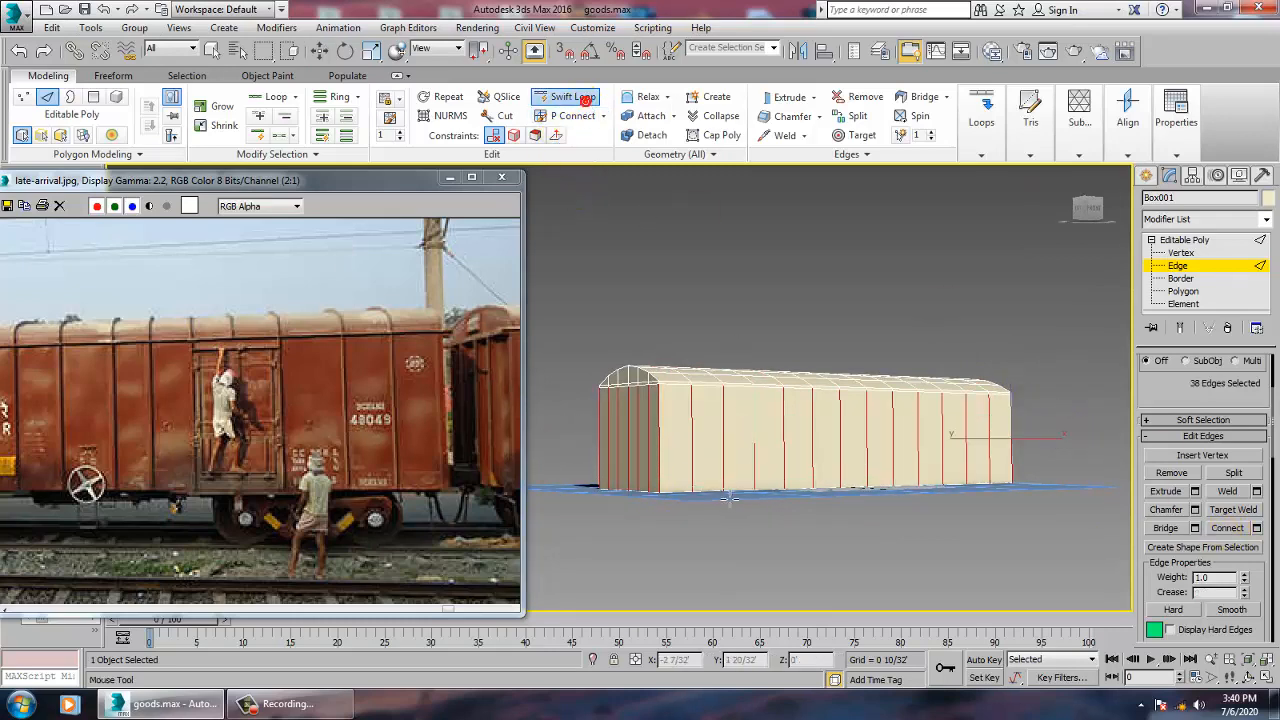
pyautogui.scroll(3, 730, 497)
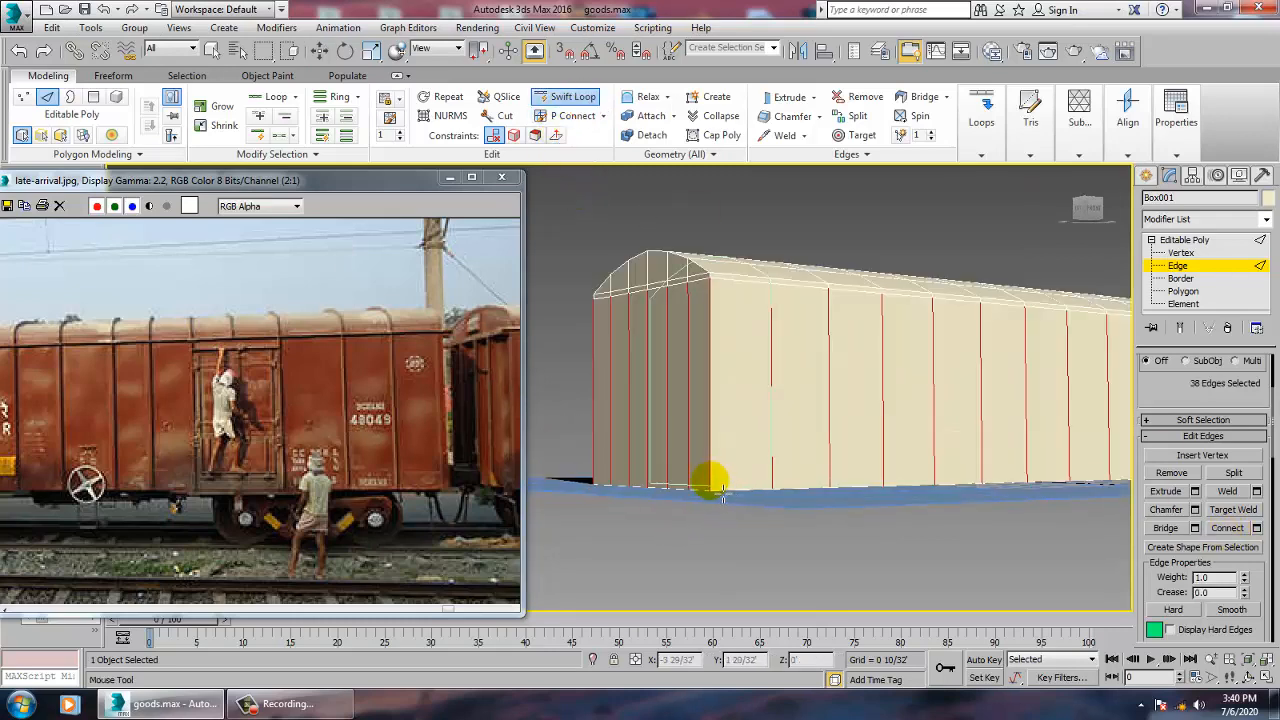
pyautogui.scroll(4, 720, 494)
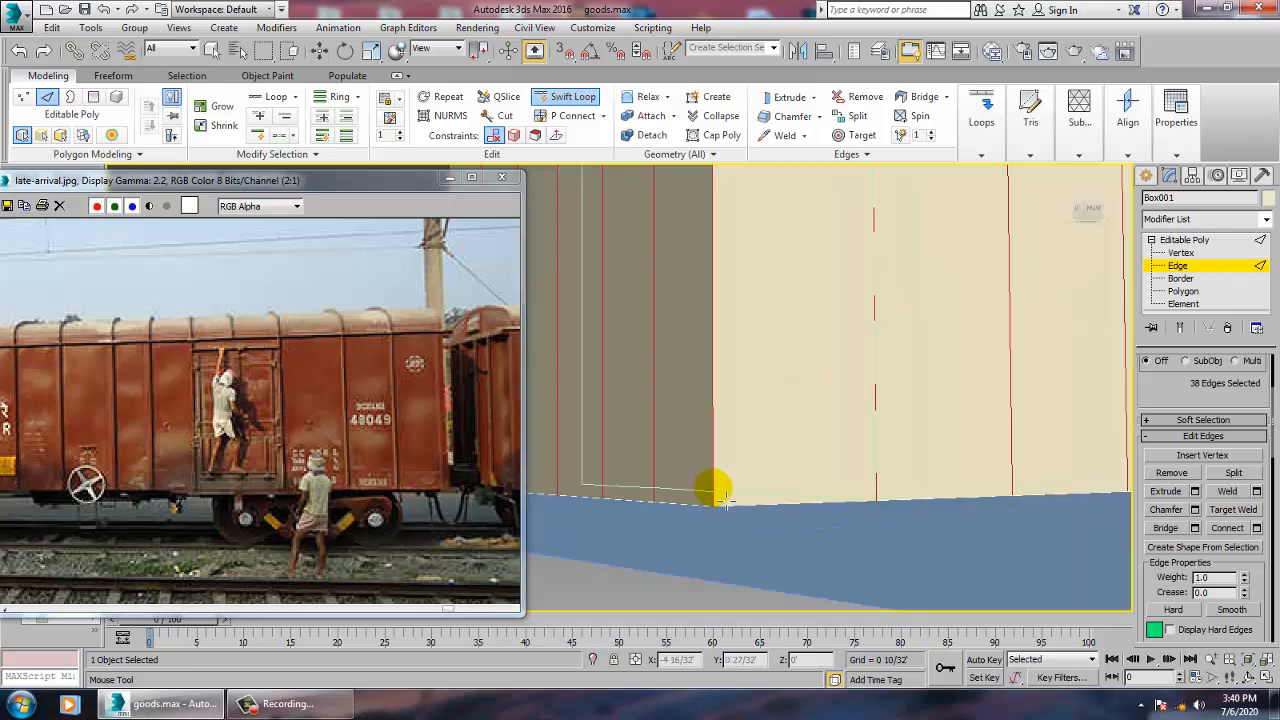
pyautogui.rightClick(726, 502)
pyautogui.click(673, 580)
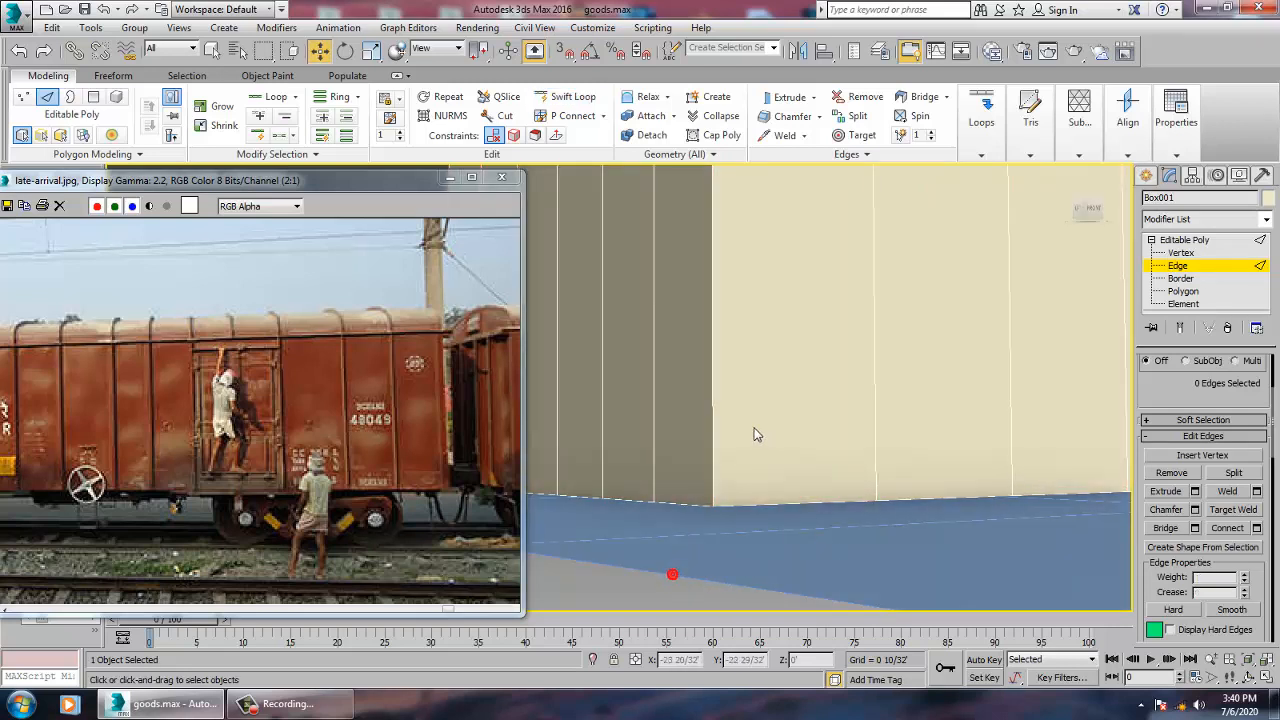
# Insert a horizontal edge loop around the body just above its bottom edge with Swift Loop and lower it slightly.
pyautogui.click(560, 100)
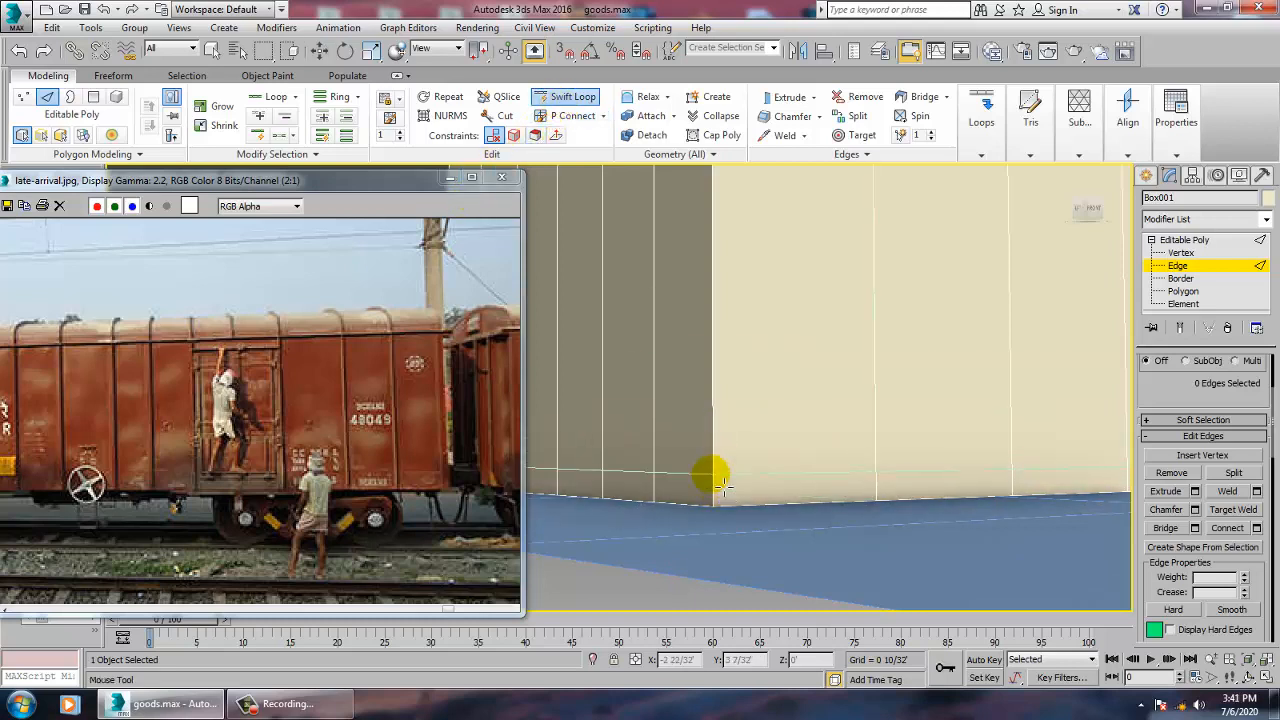
pyautogui.click(789, 470)
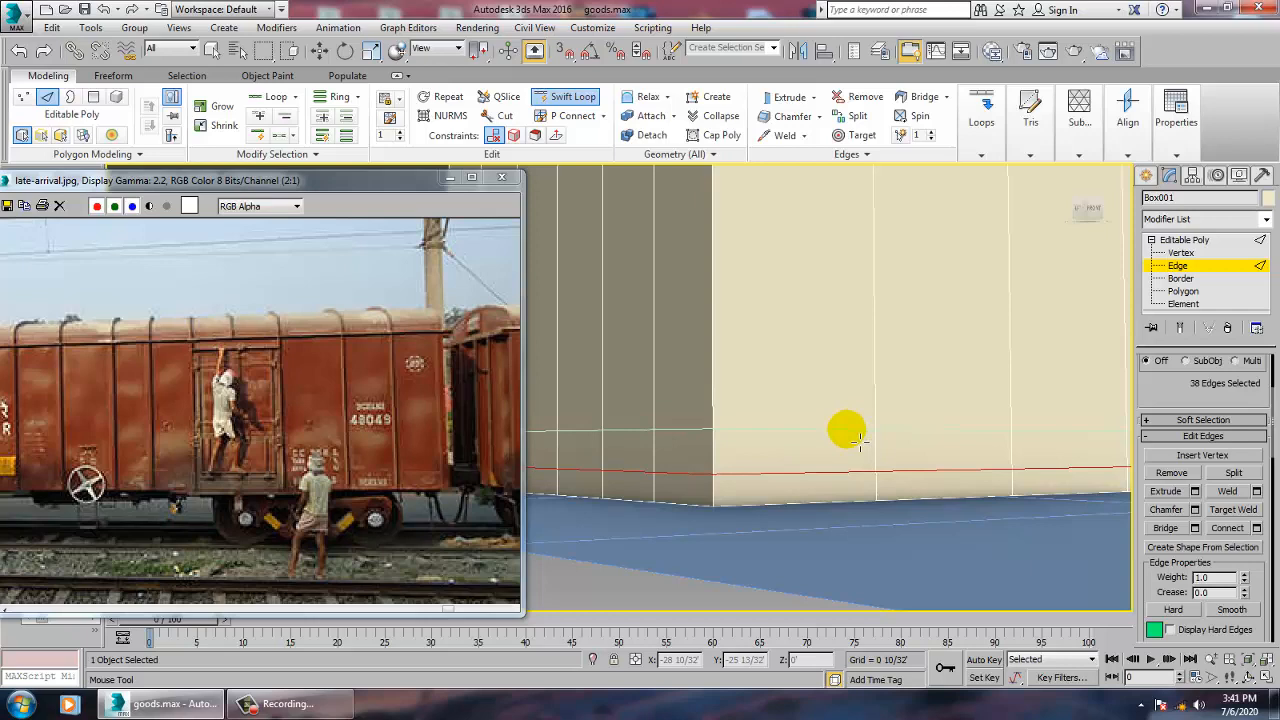
pyautogui.rightClick(860, 442)
pyautogui.press('2')
pyautogui.press('2')
pyautogui.moveTo(866, 475); pyautogui.dragTo(709, 484, button='middle')
pyautogui.moveTo(953, 460); pyautogui.dragTo(953, 468)
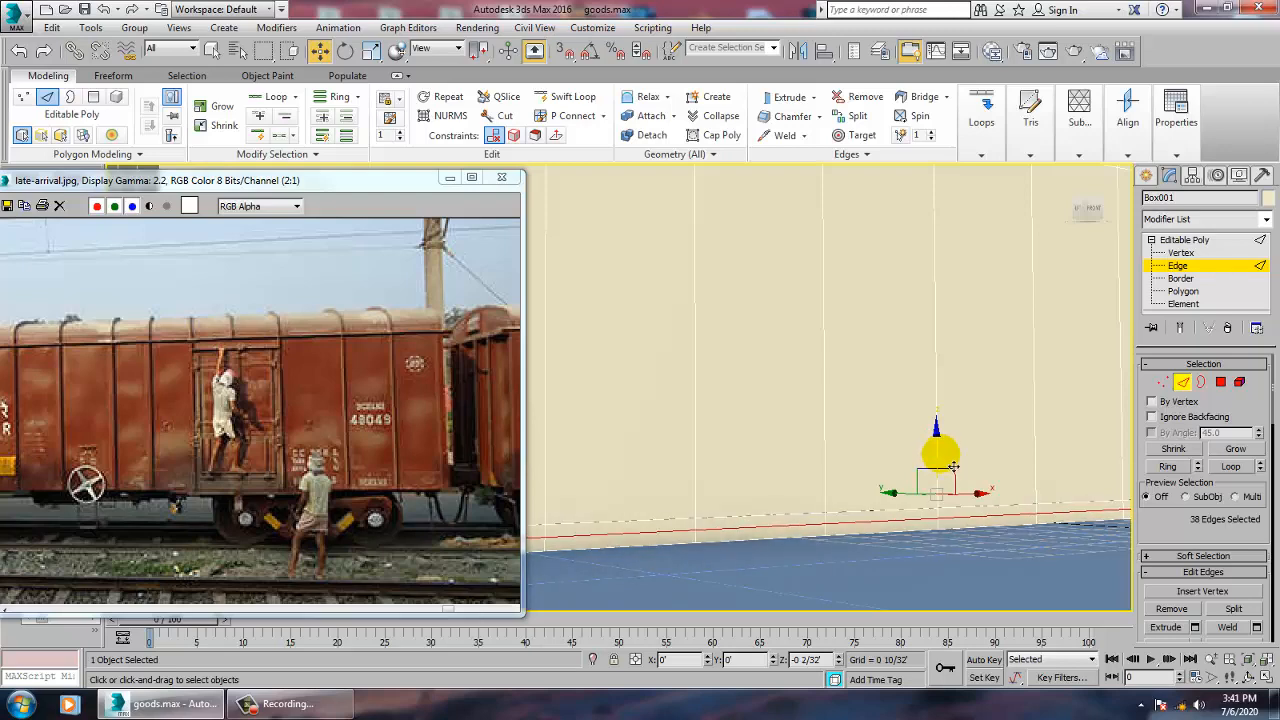
pyautogui.scroll(-6, 953, 467)
pyautogui.keyDown('alt'); pyautogui.moveTo(941, 456); pyautogui.dragTo(905, 473, button='middle'); pyautogui.keyUp('alt')
pyautogui.scroll(4, 928, 477)
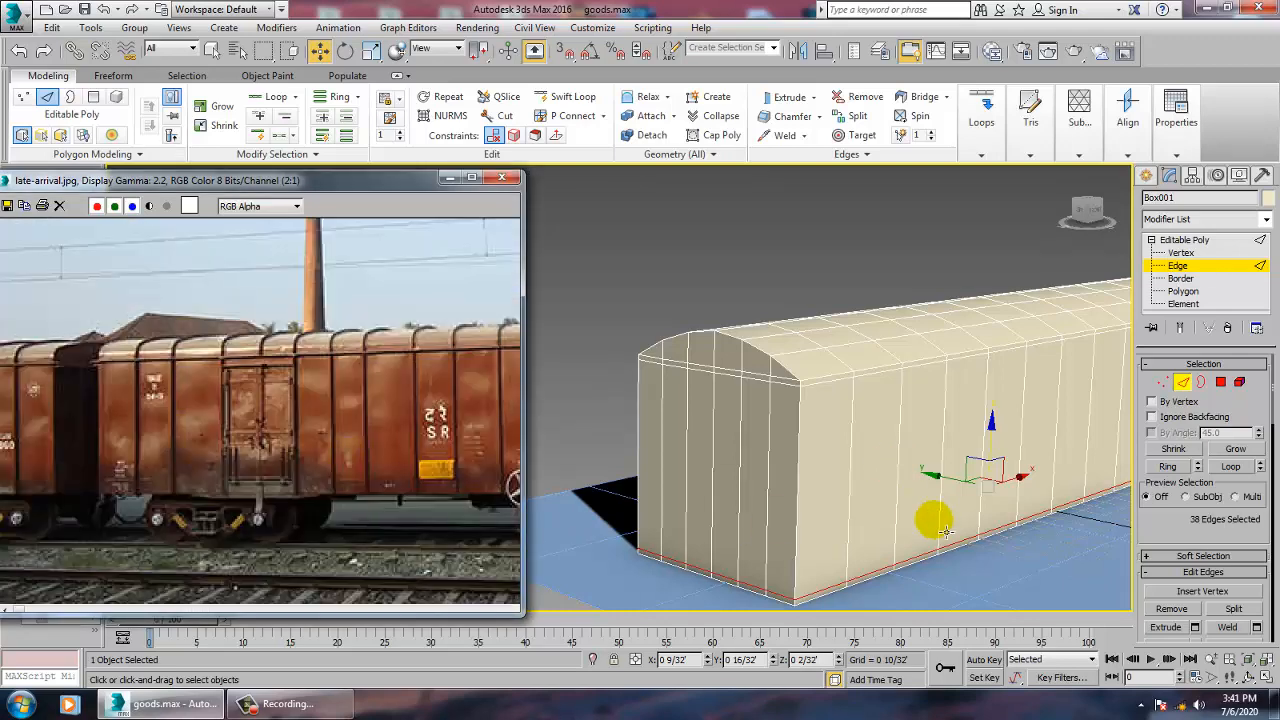
pyautogui.keyDown('alt'); pyautogui.moveTo(945, 530); pyautogui.dragTo(886, 528, button='middle'); pyautogui.keyUp('alt')
pyautogui.scroll(3, 873, 526)
pyautogui.scroll(-3, 873, 526)
# In the front view, insert Swift Loop edges just beside the first three vertical panel lines to form narrow strips.
pyautogui.hotkey('alt', 'w')
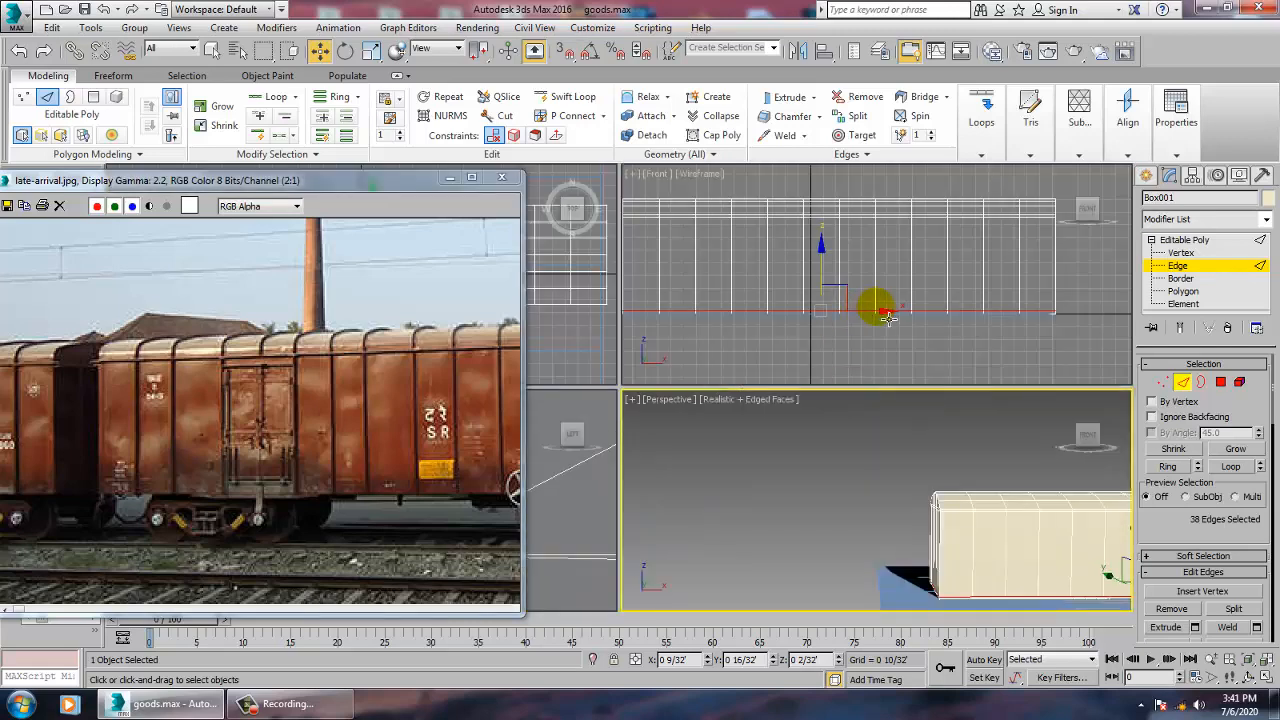
pyautogui.rightClick(886, 319)
pyautogui.hotkey('alt', 'w')
pyautogui.moveTo(807, 320); pyautogui.dragTo(1036, 386, button='middle')
pyautogui.moveTo(850, 380); pyautogui.dragTo(1034, 393, button='middle')
pyautogui.moveTo(812, 401); pyautogui.dragTo(929, 414, button='middle')
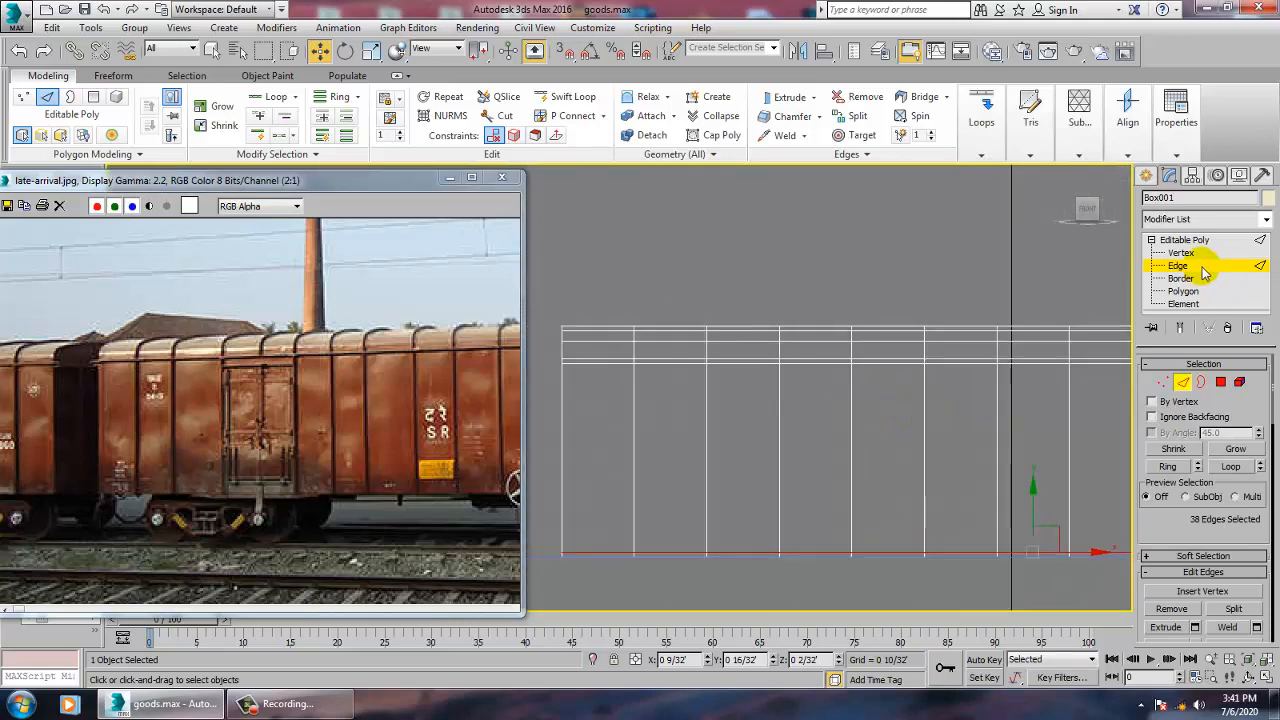
pyautogui.click(571, 96)
pyautogui.moveTo(616, 358); pyautogui.dragTo(671, 366, button='middle')
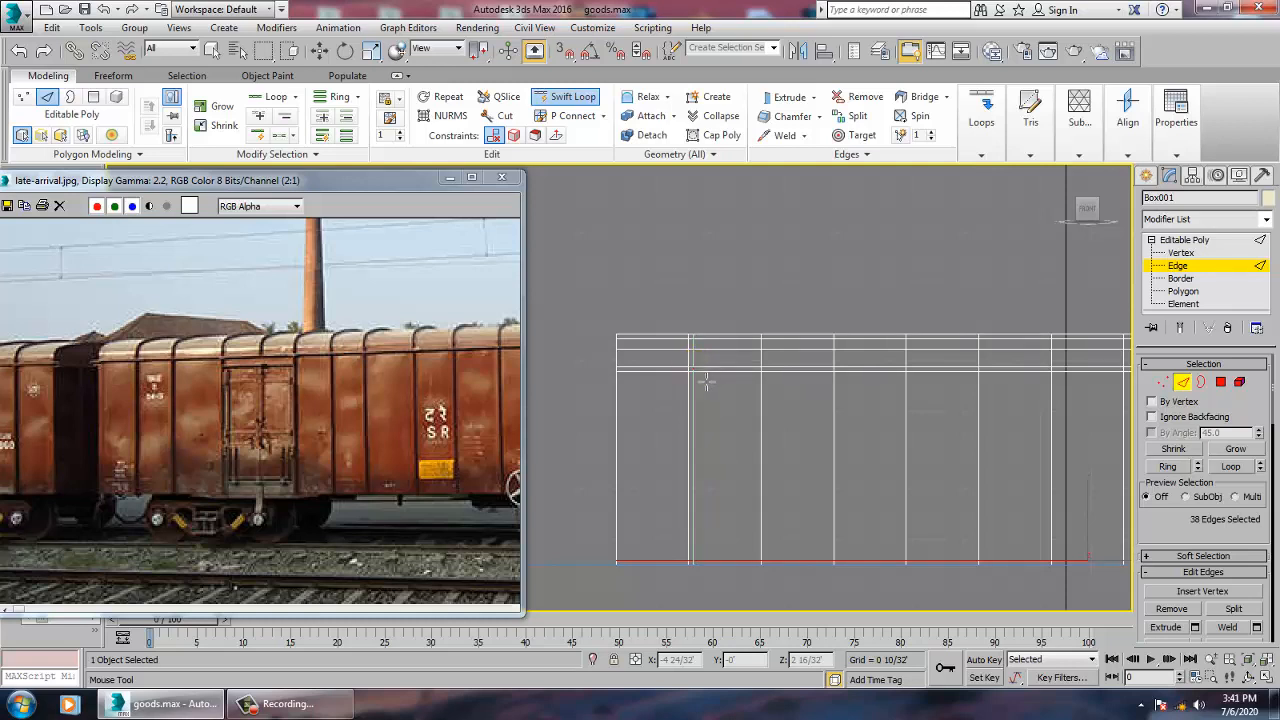
pyautogui.click(693, 369)
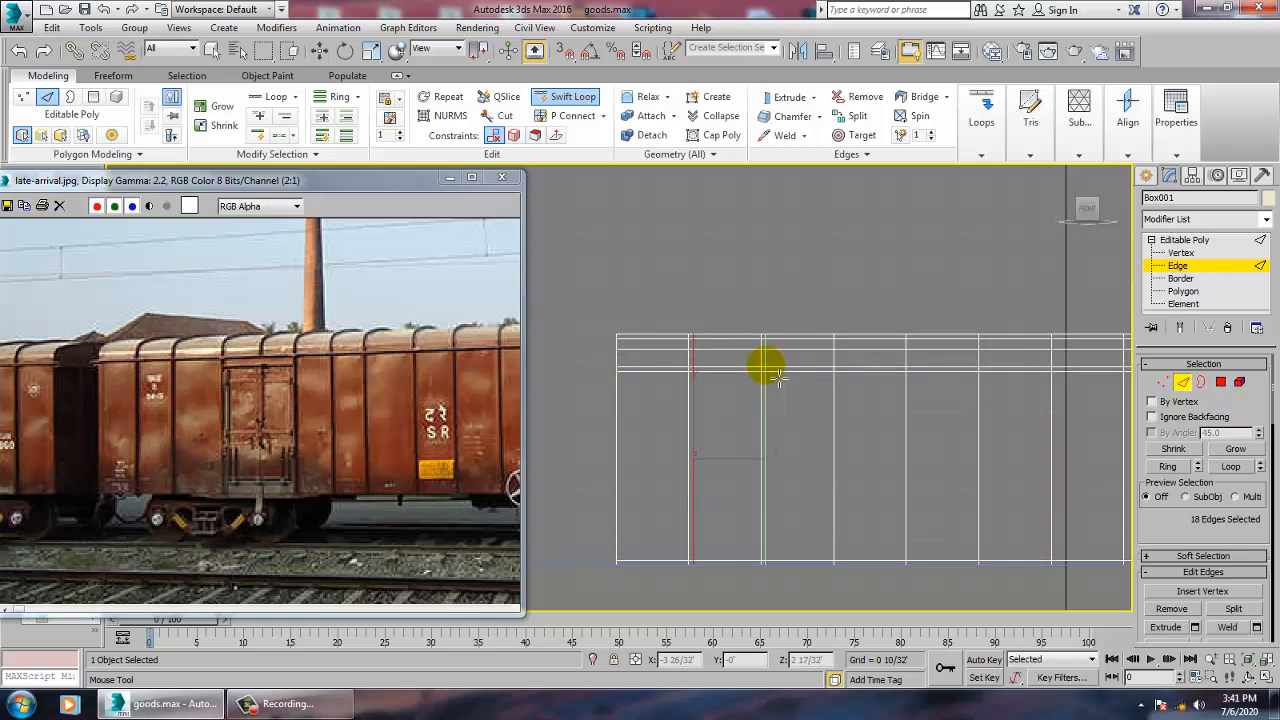
pyautogui.click(774, 375)
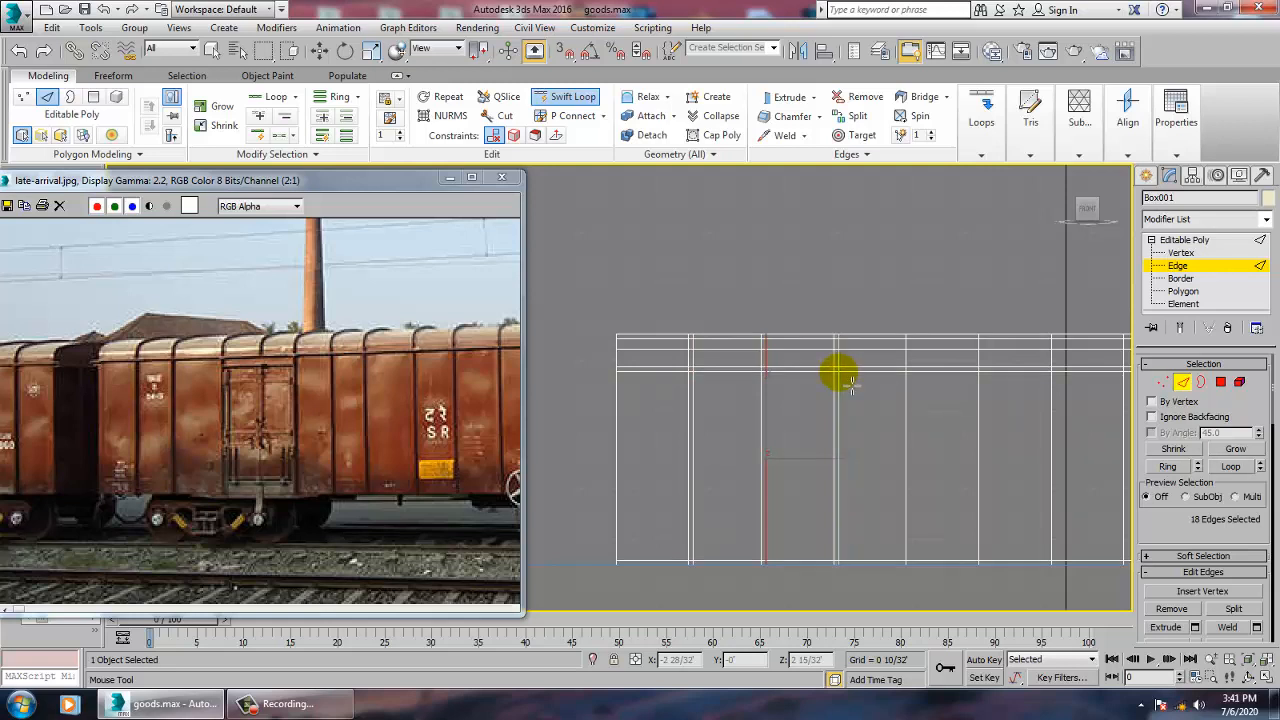
pyautogui.moveTo(851, 385); pyautogui.dragTo(893, 378, button='middle')
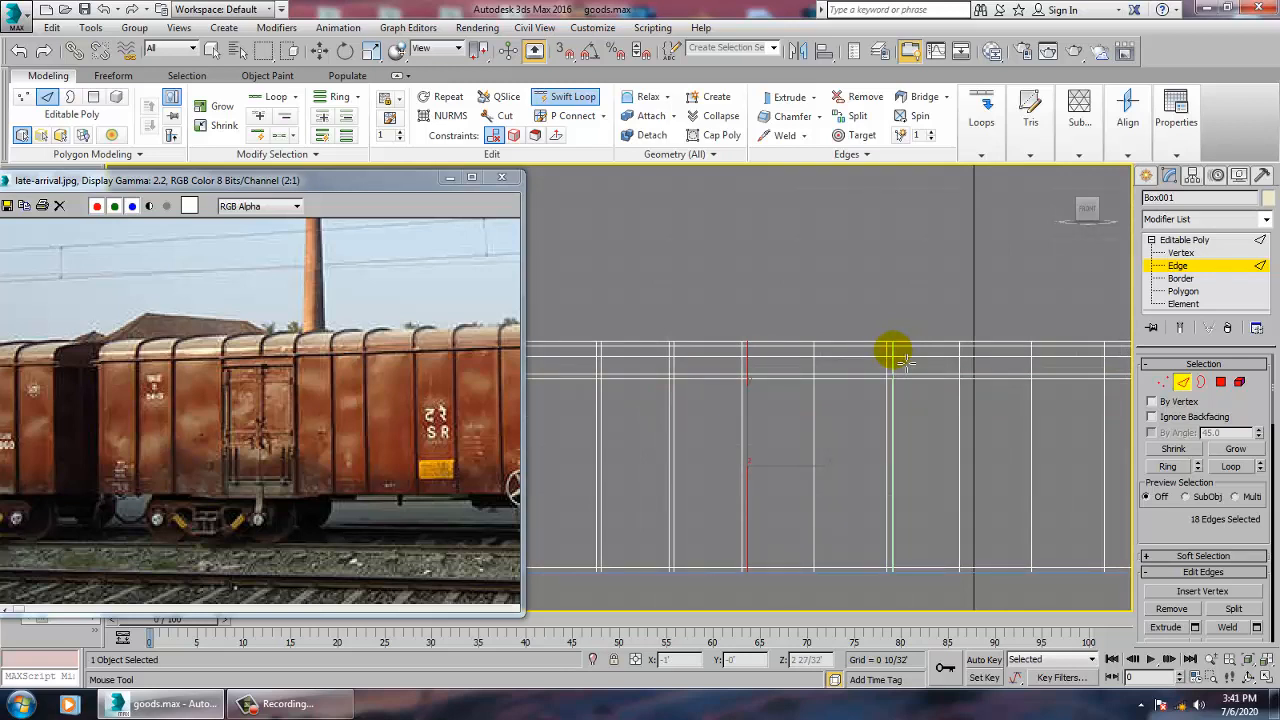
# Insert closely spaced vertical edge loops beside the middle panel lines, skipping the fourth line for the door.
pyautogui.moveTo(890, 355); pyautogui.dragTo(772, 394, button='middle')
pyautogui.click(807, 366)
pyautogui.click(808, 383)
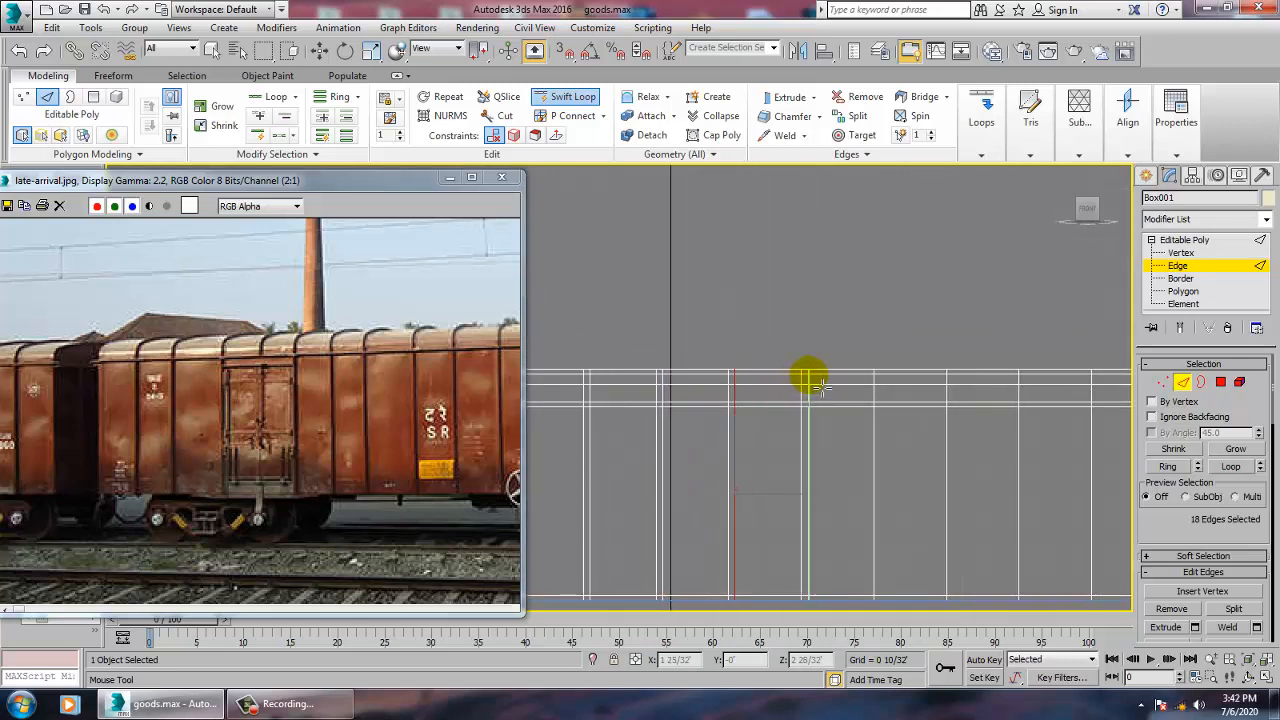
pyautogui.click(808, 376)
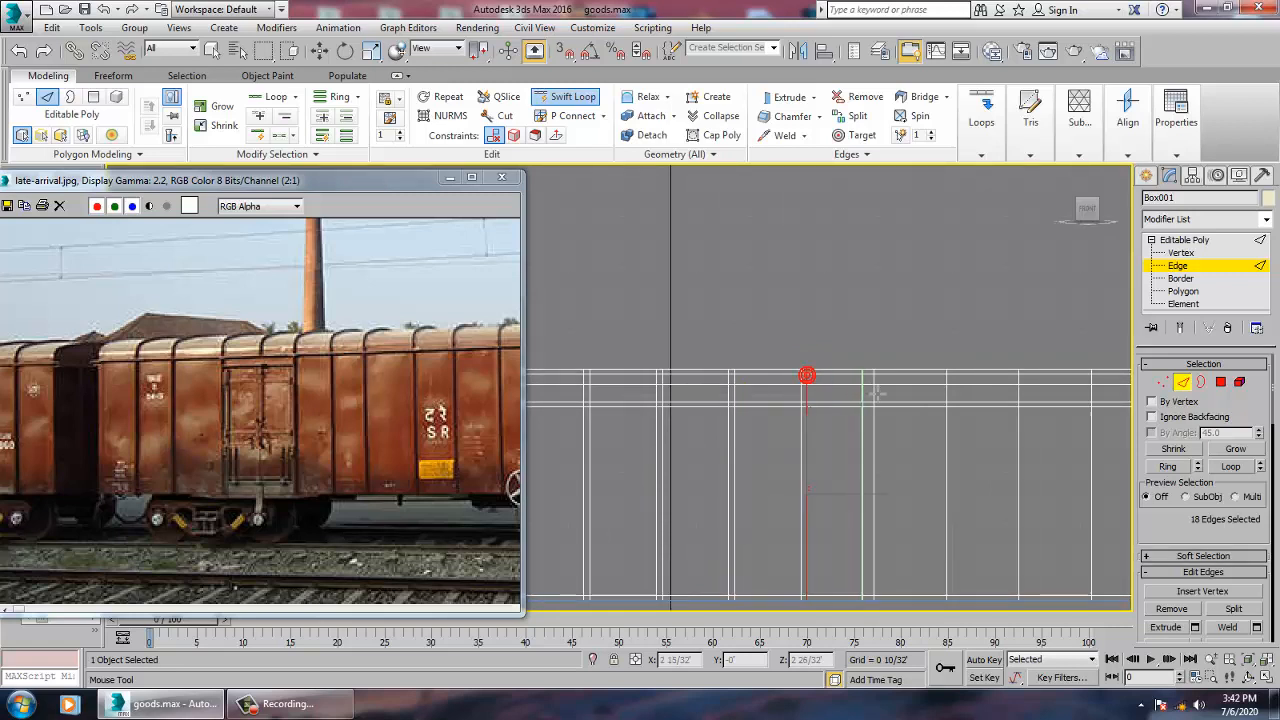
pyautogui.click(880, 379)
# Double the last two panel lines with vertical edge loops, skipping the second door line as in the reference photo, and leave Swift Loop.
pyautogui.moveTo(901, 405); pyautogui.dragTo(750, 420, button='middle')
pyautogui.moveTo(829, 426); pyautogui.dragTo(839, 385, button='middle')
pyautogui.moveTo(476, 435); pyautogui.dragTo(188, 430, button='middle')
pyautogui.moveTo(391, 448); pyautogui.dragTo(274, 451, button='middle')
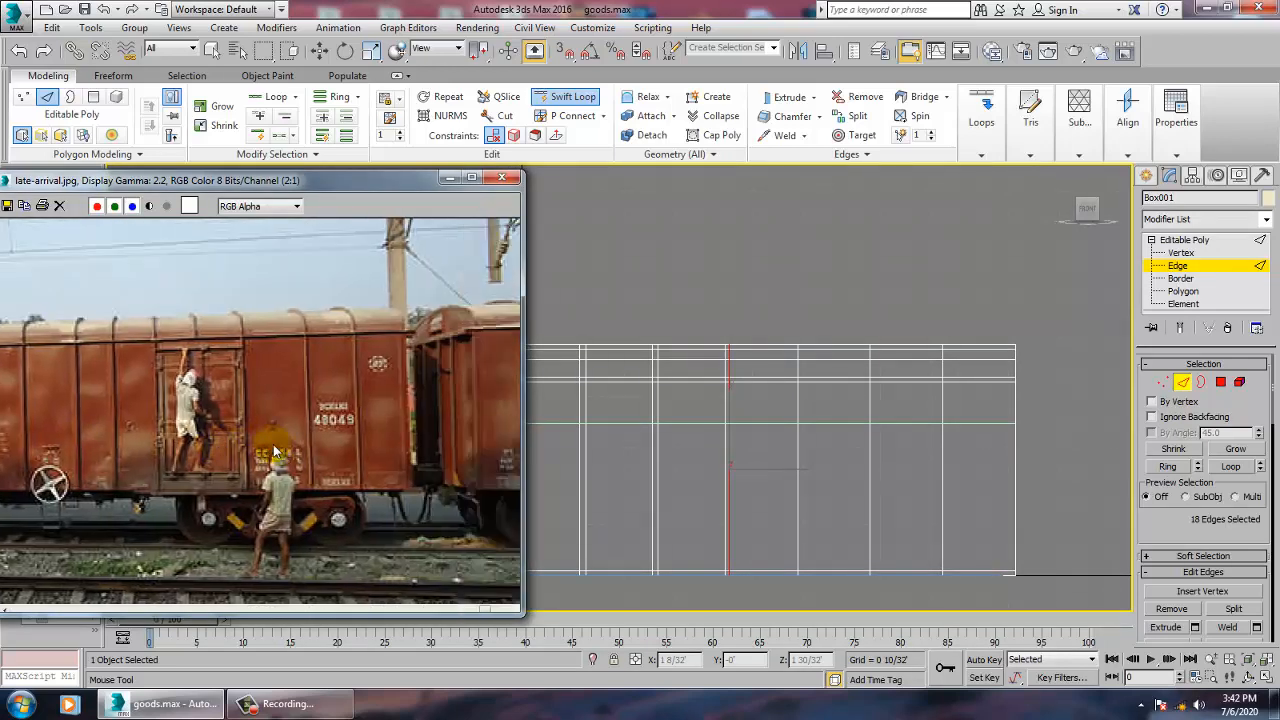
pyautogui.click(884, 385)
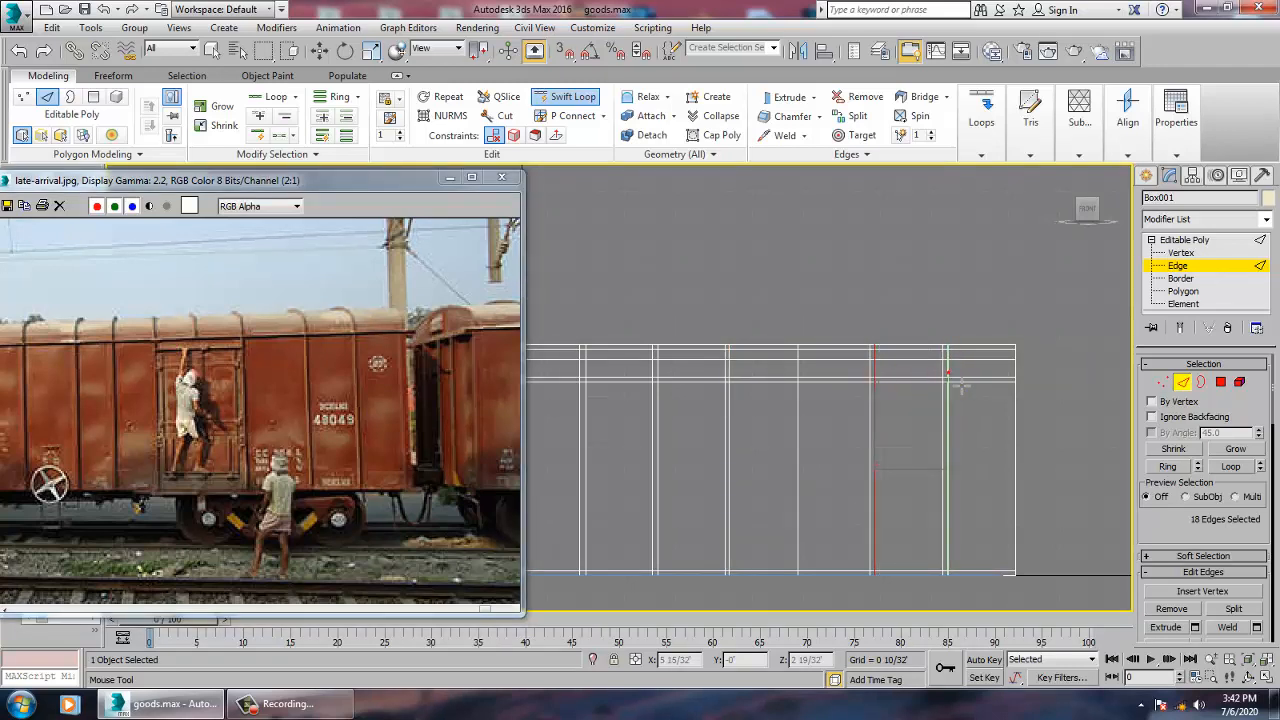
pyautogui.click(949, 374)
pyautogui.rightClick(1001, 436)
# Examine the doubled panel lines in the perspective view and compare them with the ribs in the reference photo.
pyautogui.scroll(-3, 985, 436)
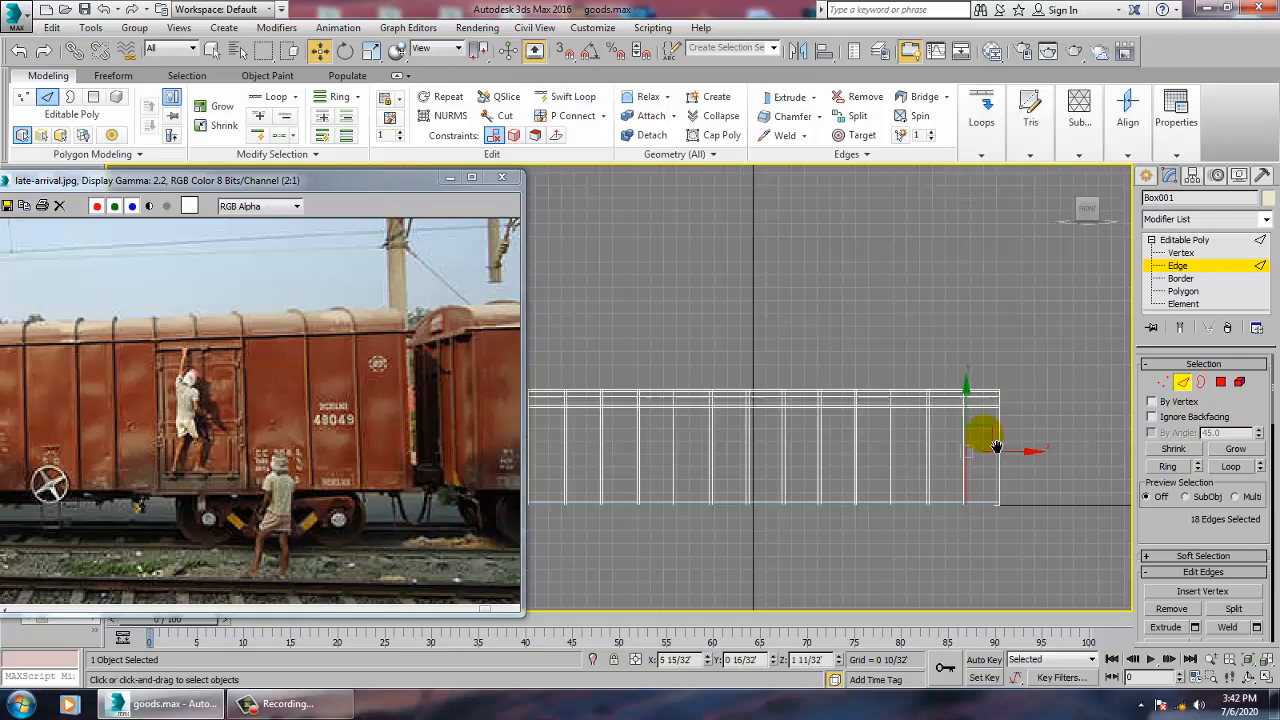
pyautogui.scroll(-2, 996, 446)
pyautogui.hotkey('alt', 'w')
pyautogui.middleClick(986, 544)
pyautogui.hotkey('alt', 'w')
pyautogui.keyDown('alt'); pyautogui.moveTo(936, 505); pyautogui.dragTo(848, 446, button='middle'); pyautogui.keyUp('alt')
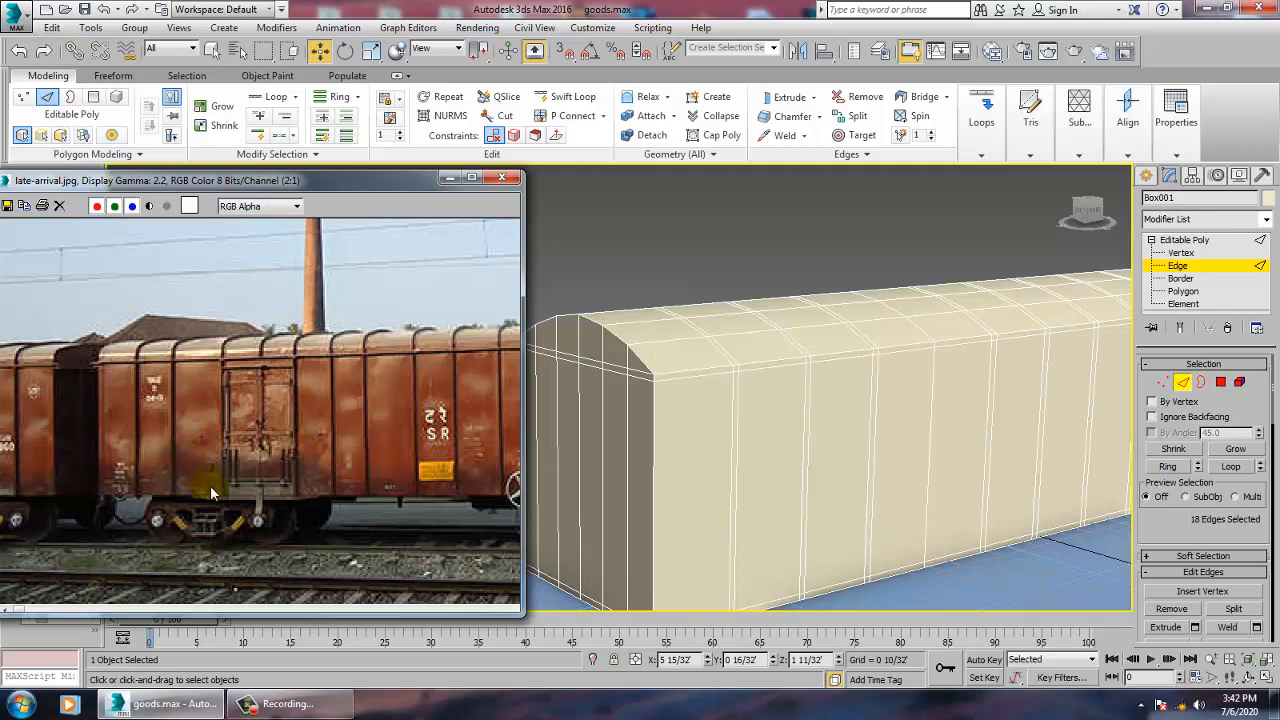
pyautogui.moveTo(863, 411); pyautogui.dragTo(915, 460, button='middle')
pyautogui.moveTo(896, 410); pyautogui.dragTo(897, 413, button='middle')
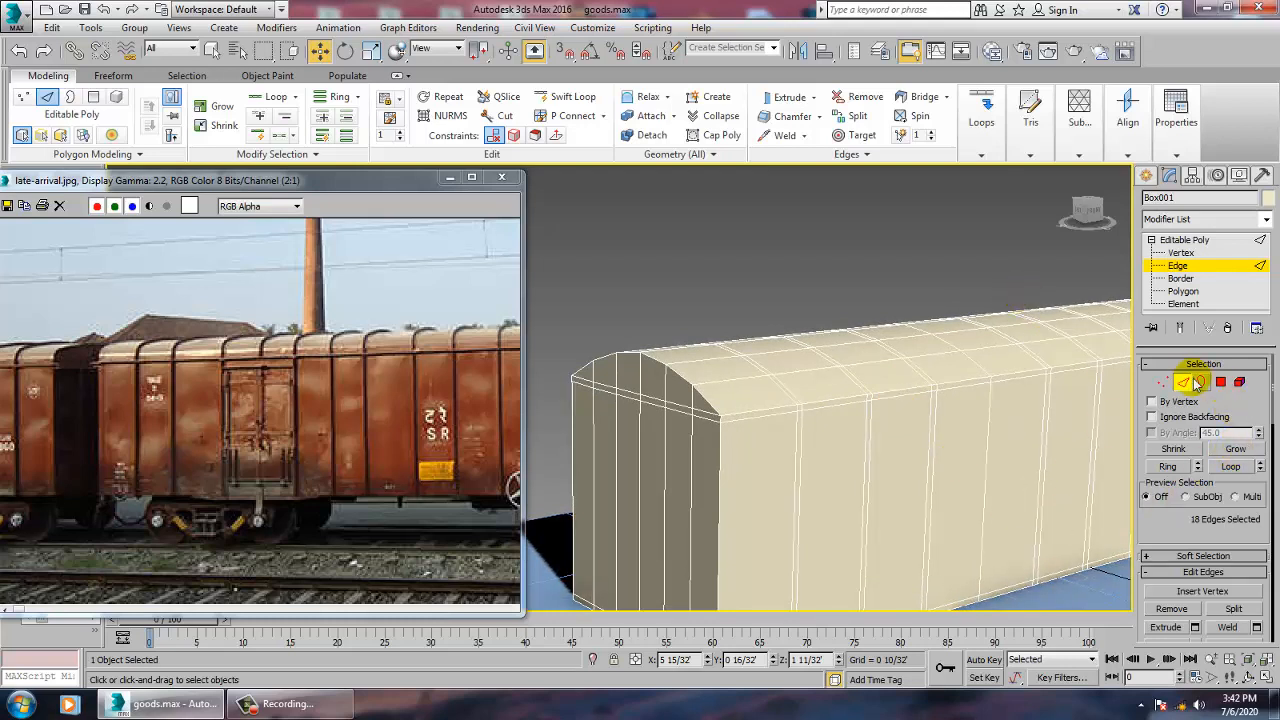
pyautogui.click(810, 424)
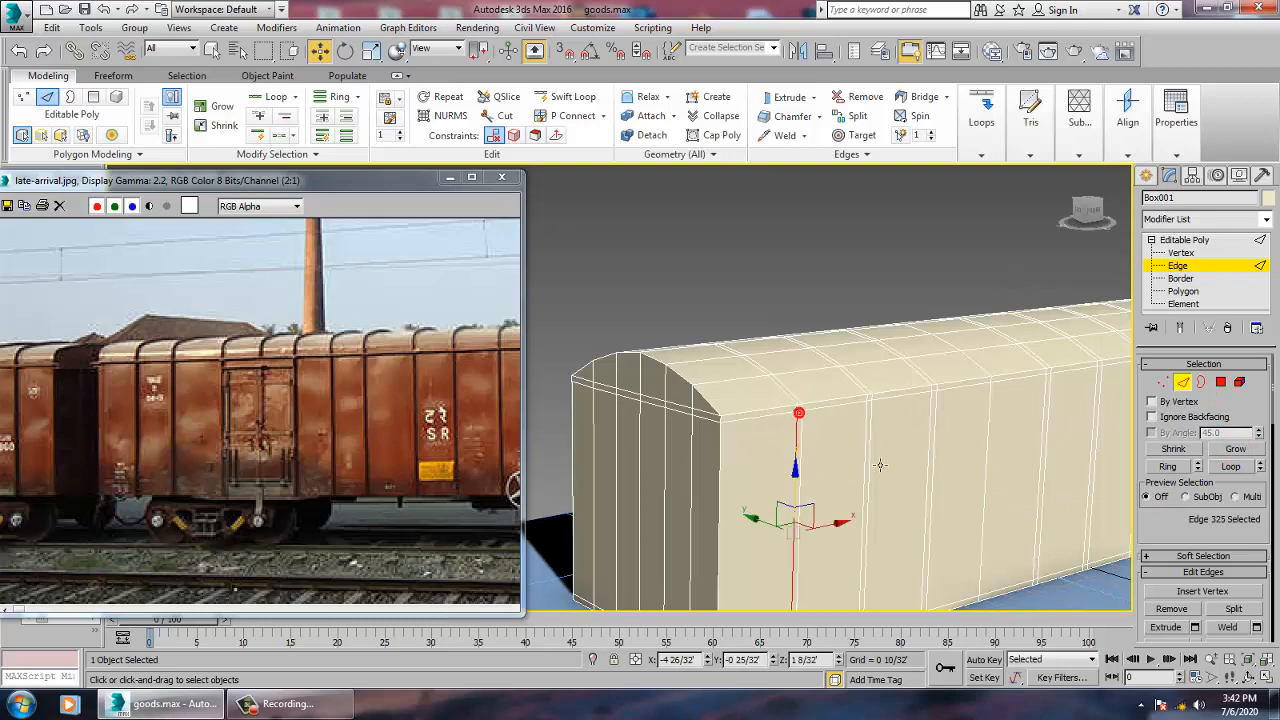
pyautogui.scroll(5, 826, 420)
pyautogui.scroll(-4, 827, 424)
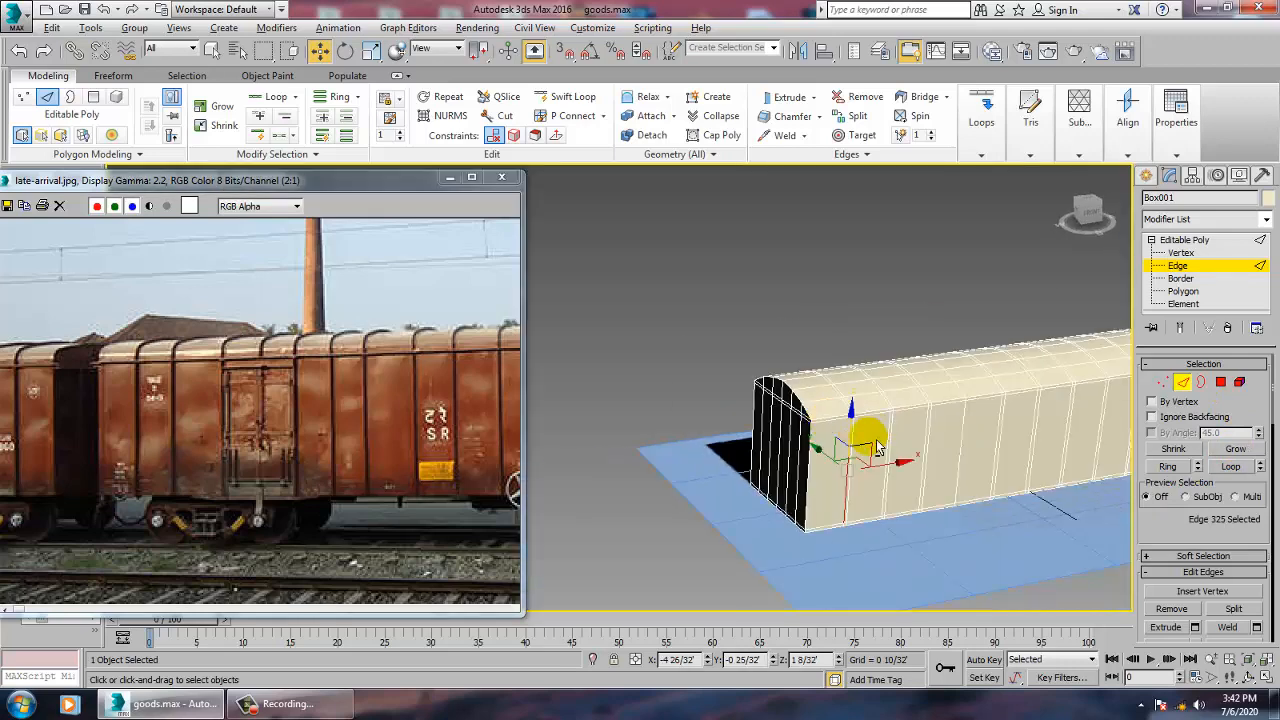
# Switch to polygon editing in the front view and select the side and roof polygons along the wagon's whole length.
pyautogui.hotkey('alt', 'w')
pyautogui.middleClick(926, 279)
pyautogui.hotkey('alt', 'w')
pyautogui.moveTo(926, 279); pyautogui.dragTo(991, 260, button='middle')
pyautogui.scroll(2, 770, 408)
pyautogui.moveTo(760, 399); pyautogui.dragTo(766, 402, button='middle')
pyautogui.scroll(4, 766, 402)
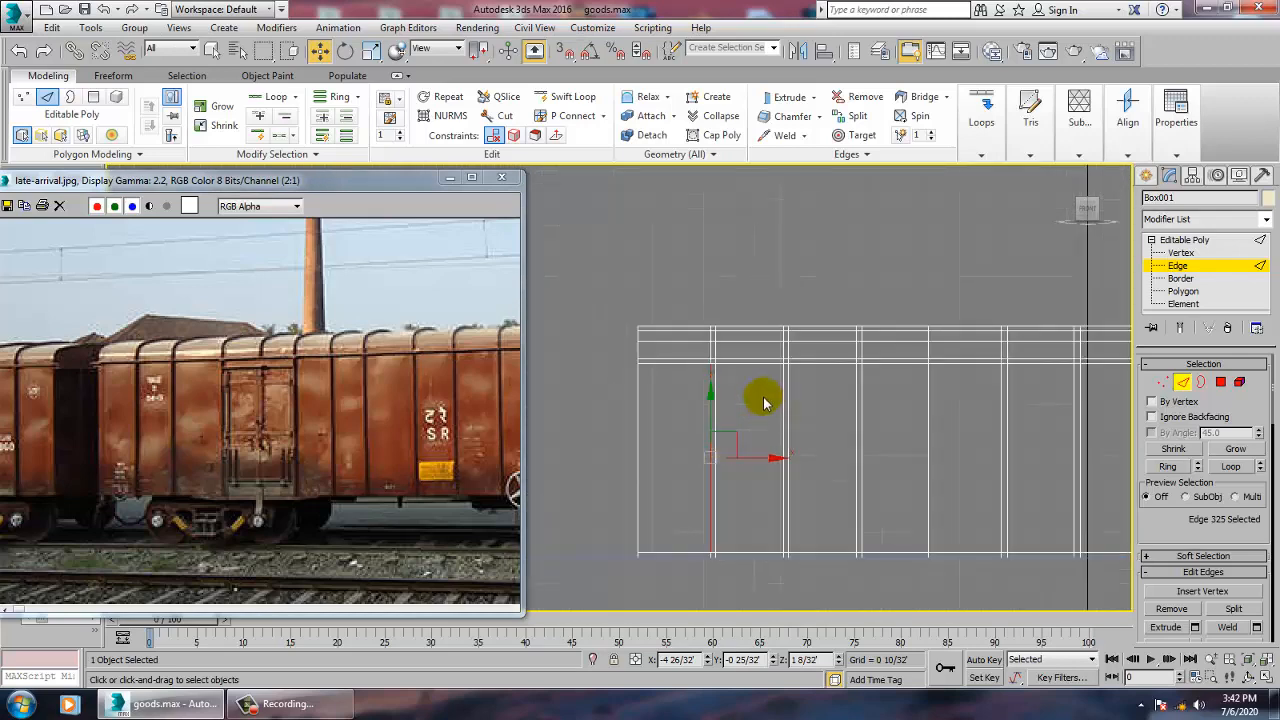
pyautogui.scroll(-5, 704, 317)
pyautogui.moveTo(831, 357); pyautogui.dragTo(782, 373, button='middle')
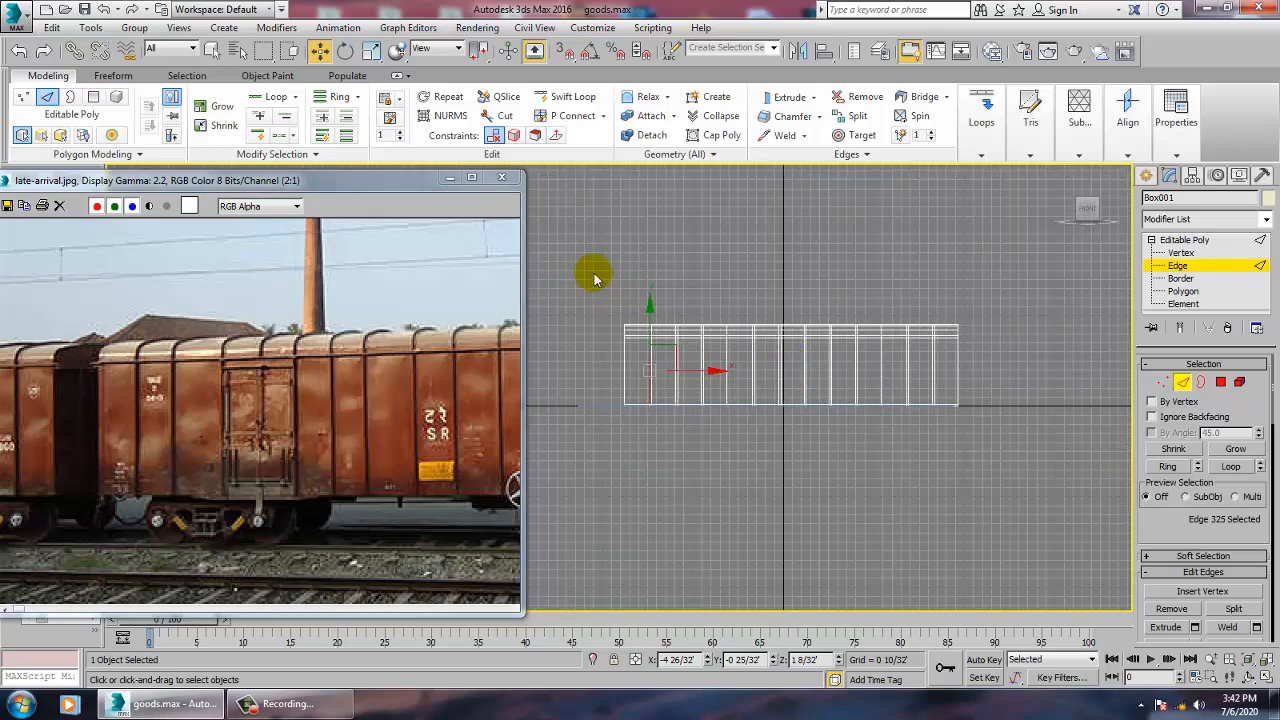
pyautogui.moveTo(901, 457); pyautogui.dragTo(942, 473)
pyautogui.scroll(2, 755, 367)
pyautogui.moveTo(755, 367); pyautogui.dragTo(814, 388, button='middle')
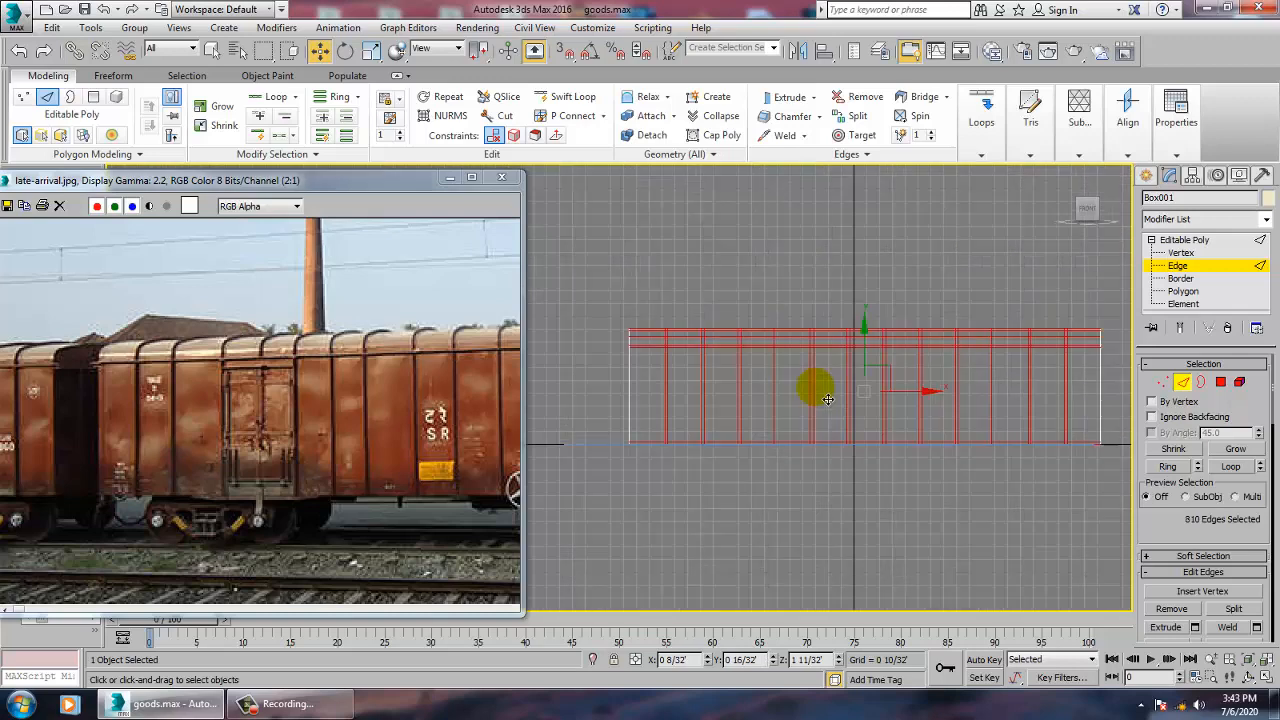
pyautogui.click(1215, 291)
pyautogui.moveTo(771, 351); pyautogui.dragTo(725, 360, button='middle')
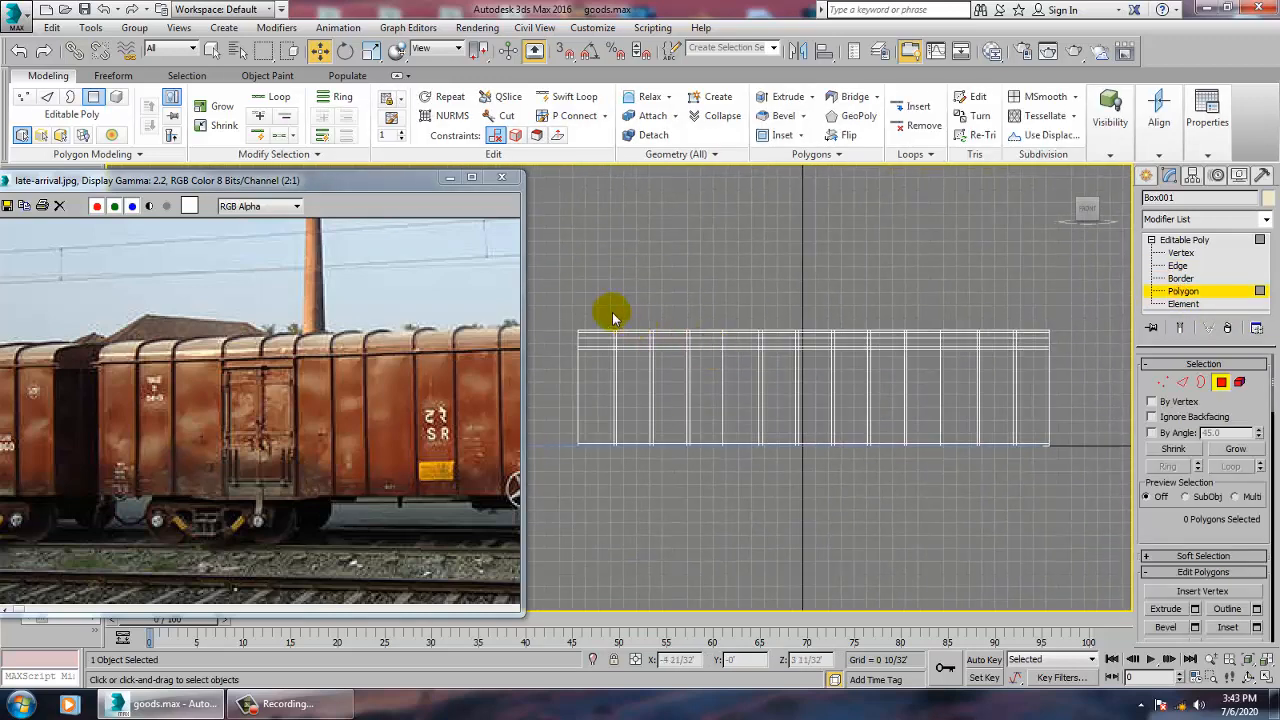
pyautogui.moveTo(722, 371); pyautogui.dragTo(1040, 440)
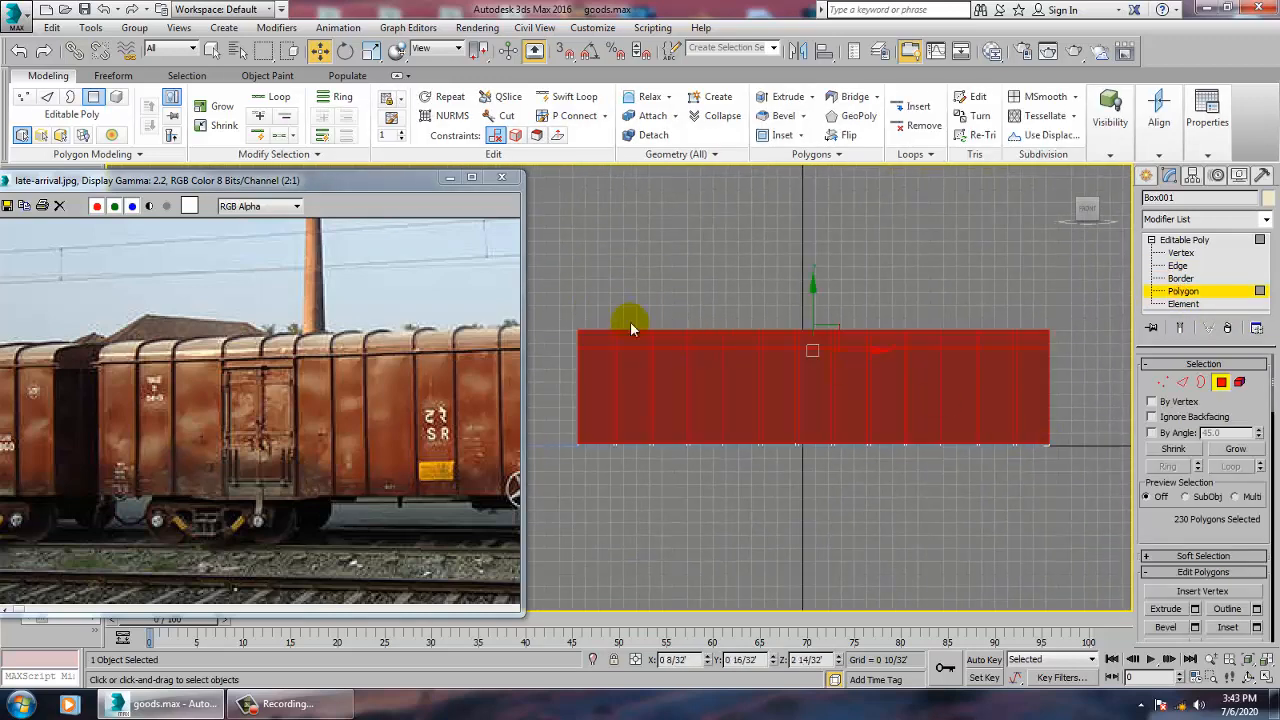
# Deselect all the wide panels along the wagon, keeping only the narrow rib strips selected.
pyautogui.keyDown('alt'); pyautogui.moveTo(633, 313); pyautogui.dragTo(708, 488); pyautogui.keyUp('alt')
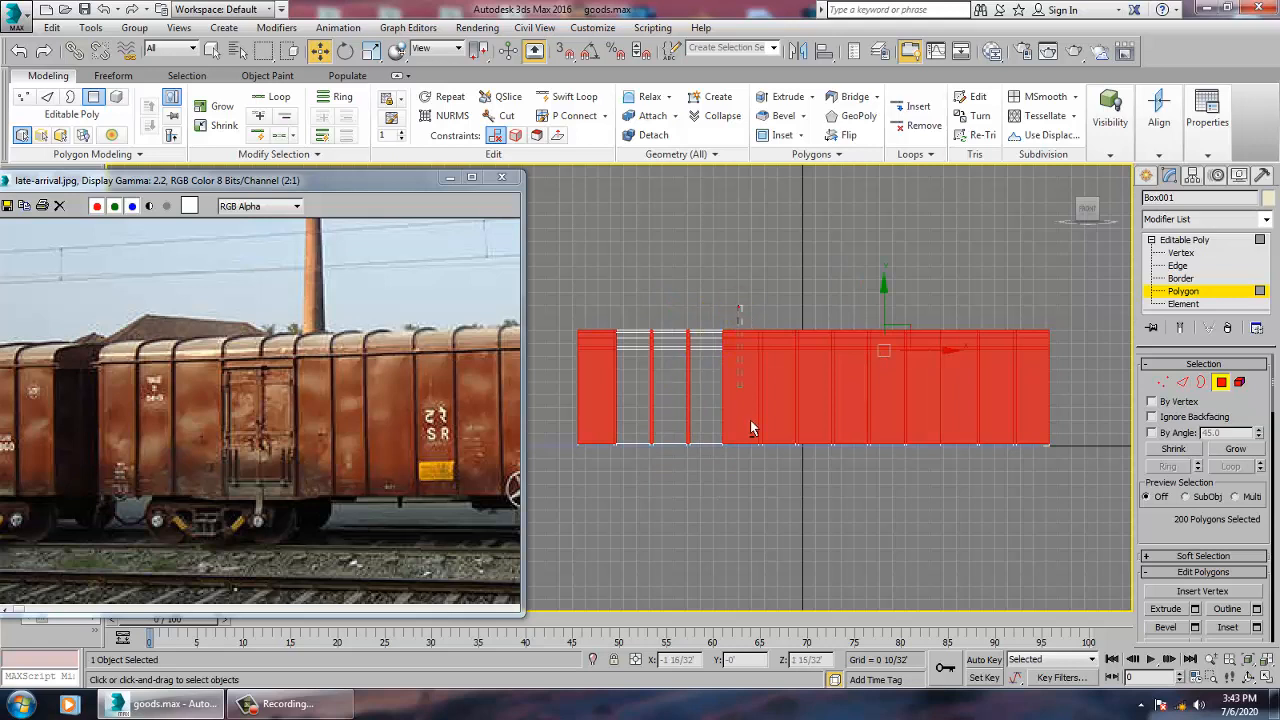
pyautogui.keyDown('alt'); pyautogui.moveTo(752, 428); pyautogui.dragTo(856, 477); pyautogui.keyUp('alt')
pyautogui.keyDown('alt'); pyautogui.moveTo(880, 313); pyautogui.dragTo(891, 323); pyautogui.keyUp('alt')
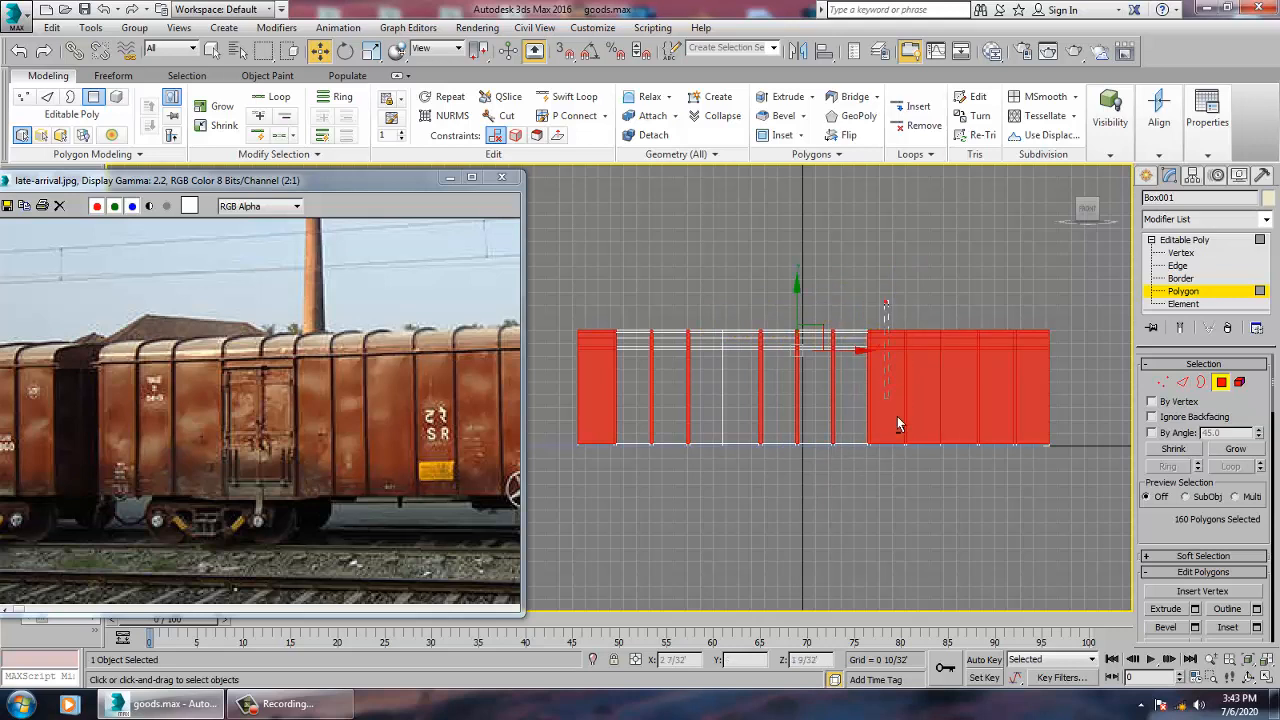
pyautogui.keyDown('alt'); pyautogui.moveTo(897, 424); pyautogui.dragTo(897, 408); pyautogui.keyUp('alt')
pyautogui.keyDown('alt'); pyautogui.moveTo(932, 464); pyautogui.dragTo(932, 462); pyautogui.keyUp('alt')
pyautogui.keyDown('alt'); pyautogui.moveTo(946, 318); pyautogui.dragTo(956, 322); pyautogui.keyUp('alt')
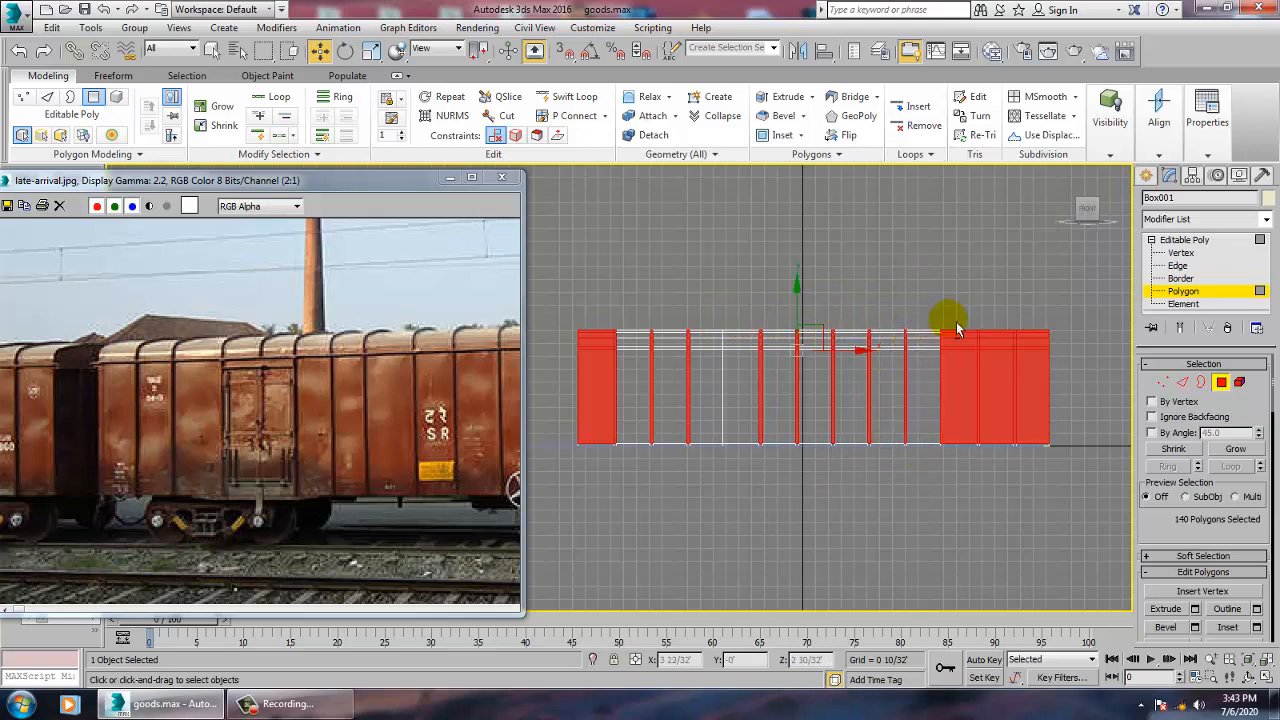
pyautogui.keyDown('alt'); pyautogui.moveTo(964, 410); pyautogui.dragTo(957, 463); pyautogui.keyUp('alt')
pyautogui.keyDown('alt'); pyautogui.moveTo(1003, 317); pyautogui.dragTo(1011, 494); pyautogui.keyUp('alt')
pyautogui.keyDown('alt'); pyautogui.moveTo(1027, 318); pyautogui.dragTo(1040, 330); pyautogui.keyUp('alt')
pyautogui.keyDown('alt'); pyautogui.moveTo(1043, 497); pyautogui.dragTo(1043, 497); pyautogui.keyUp('alt')
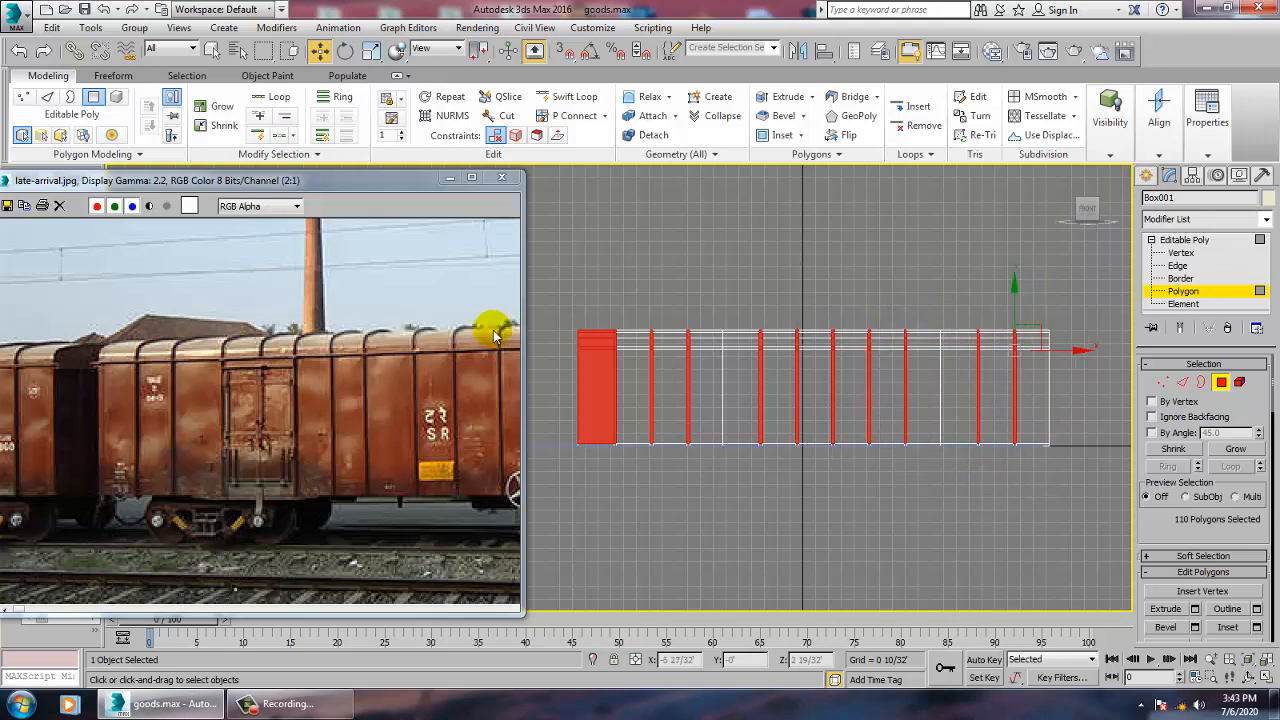
pyautogui.keyDown('alt'); pyautogui.moveTo(595, 310); pyautogui.dragTo(605, 314); pyautogui.keyUp('alt')
pyautogui.keyDown('alt'); pyautogui.moveTo(610, 483); pyautogui.dragTo(610, 483); pyautogui.keyUp('alt')
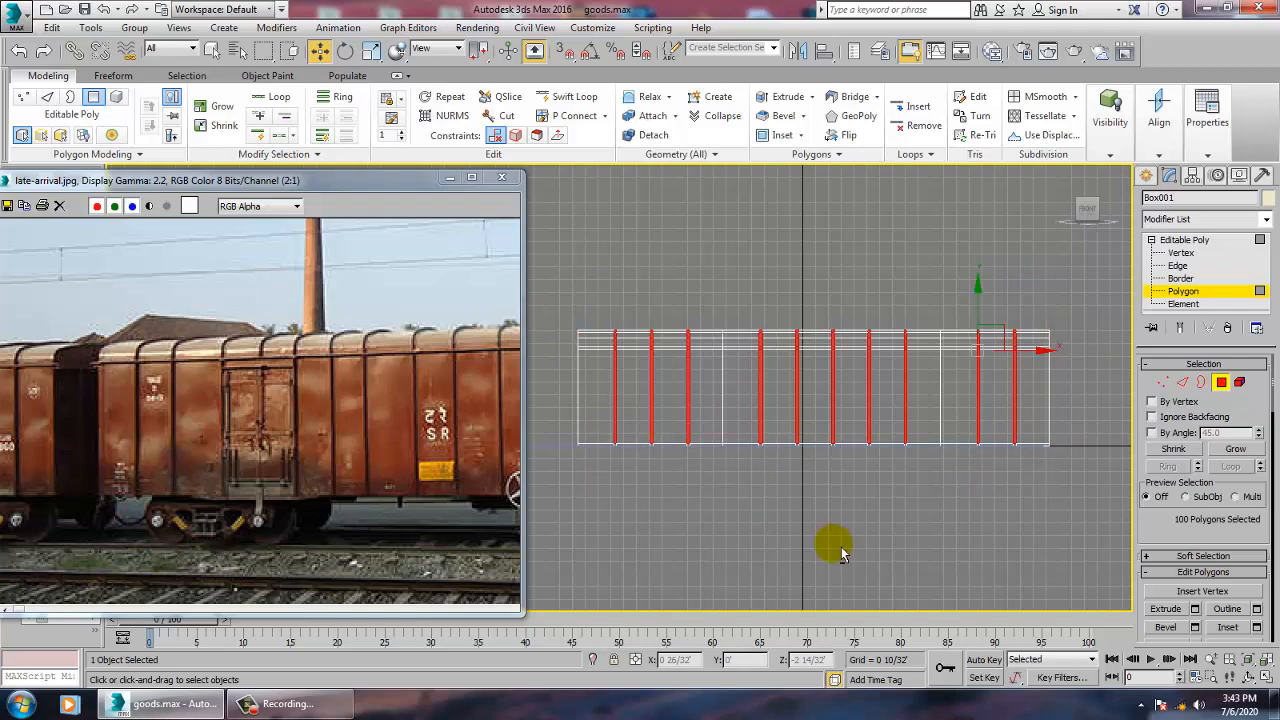
# In the perspective view, add the small bottom-edge polygons beneath the first rib strips on the wagon's front side to the selection.
pyautogui.hotkey('alt', 'w')
pyautogui.middleClick(894, 520)
pyautogui.hotkey('alt', 'w')
pyautogui.moveTo(869, 500)
pyautogui.keyDown('alt'); pyautogui.mouseDown(button='middle')
pyautogui.moveTo(956, 512)
pyautogui.moveTo(831, 509)
pyautogui.moveTo(872, 507)
pyautogui.moveTo(880, 489)
pyautogui.mouseUp(button='middle'); pyautogui.keyUp('alt')
pyautogui.moveTo(880, 489)
pyautogui.mouseDown(button='middle')
pyautogui.moveTo(886, 477)
pyautogui.moveTo(897, 508)
pyautogui.moveTo(892, 472)
pyautogui.moveTo(890, 486)
pyautogui.mouseUp(button='middle')
pyautogui.scroll(4, 885, 480)
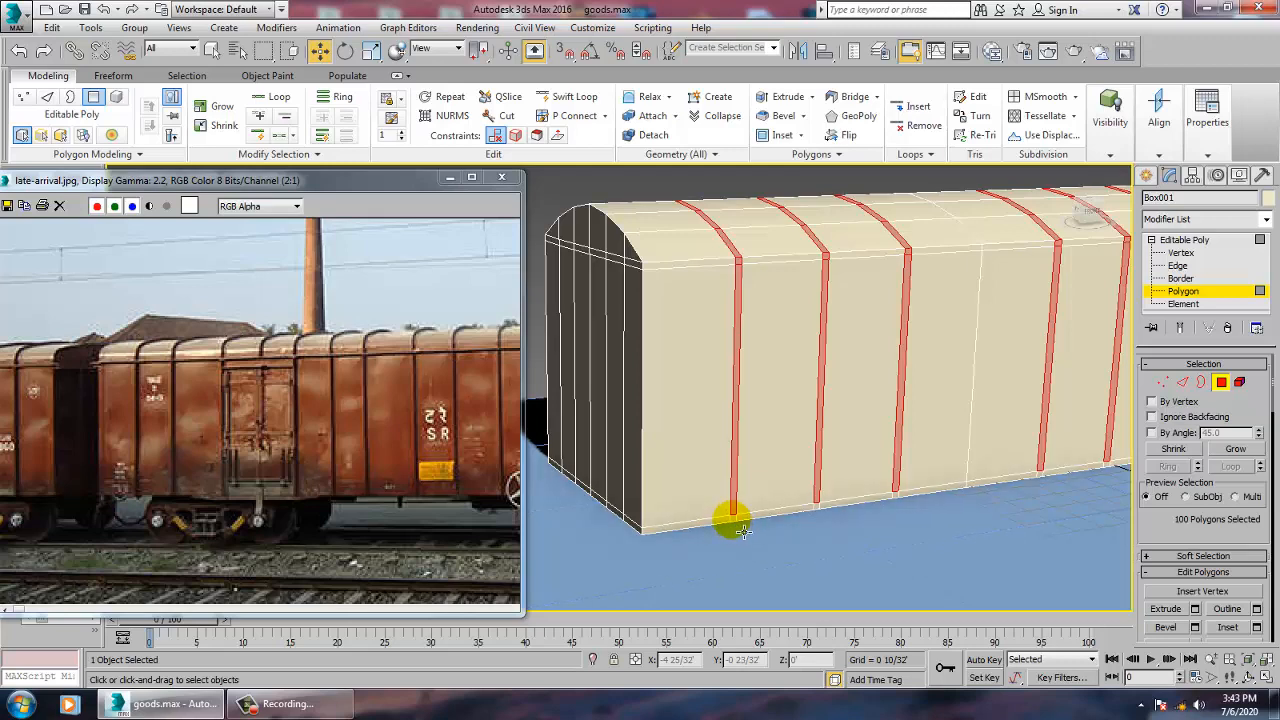
pyautogui.scroll(5, 805, 514)
pyautogui.keyDown('ctrl'); pyautogui.click(646, 516); pyautogui.keyUp('ctrl')
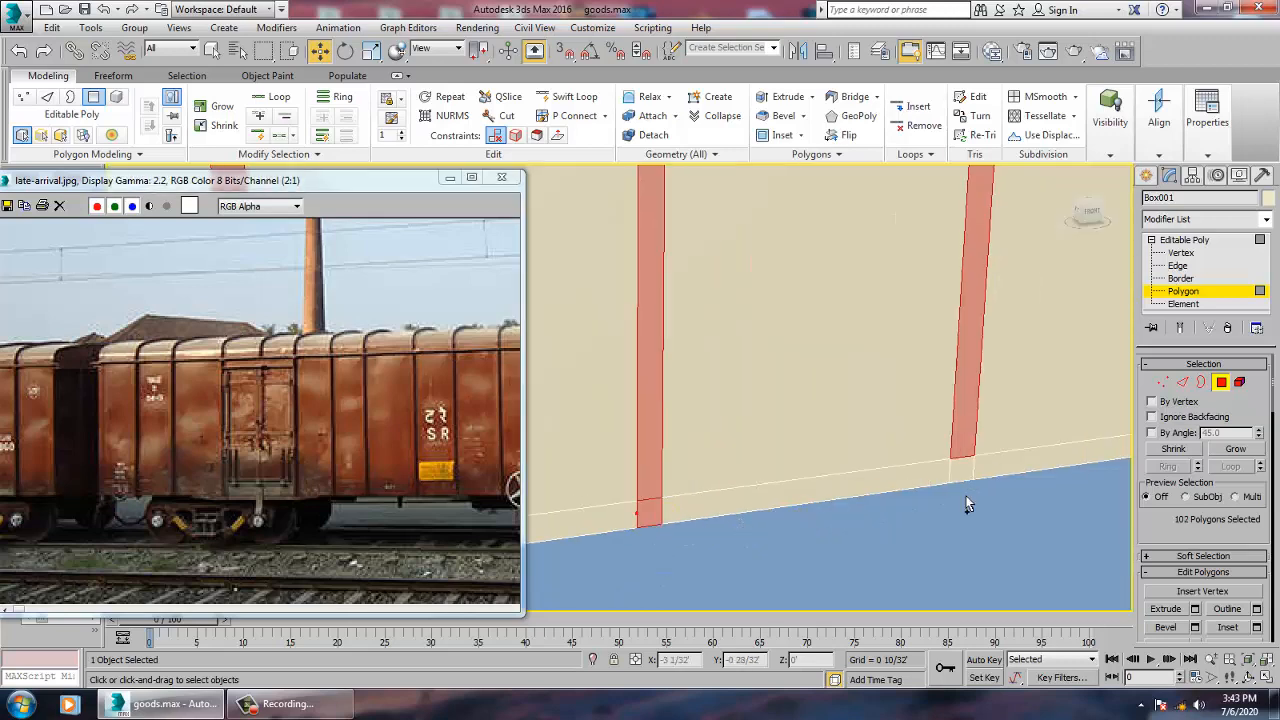
pyautogui.scroll(-8, 820, 486)
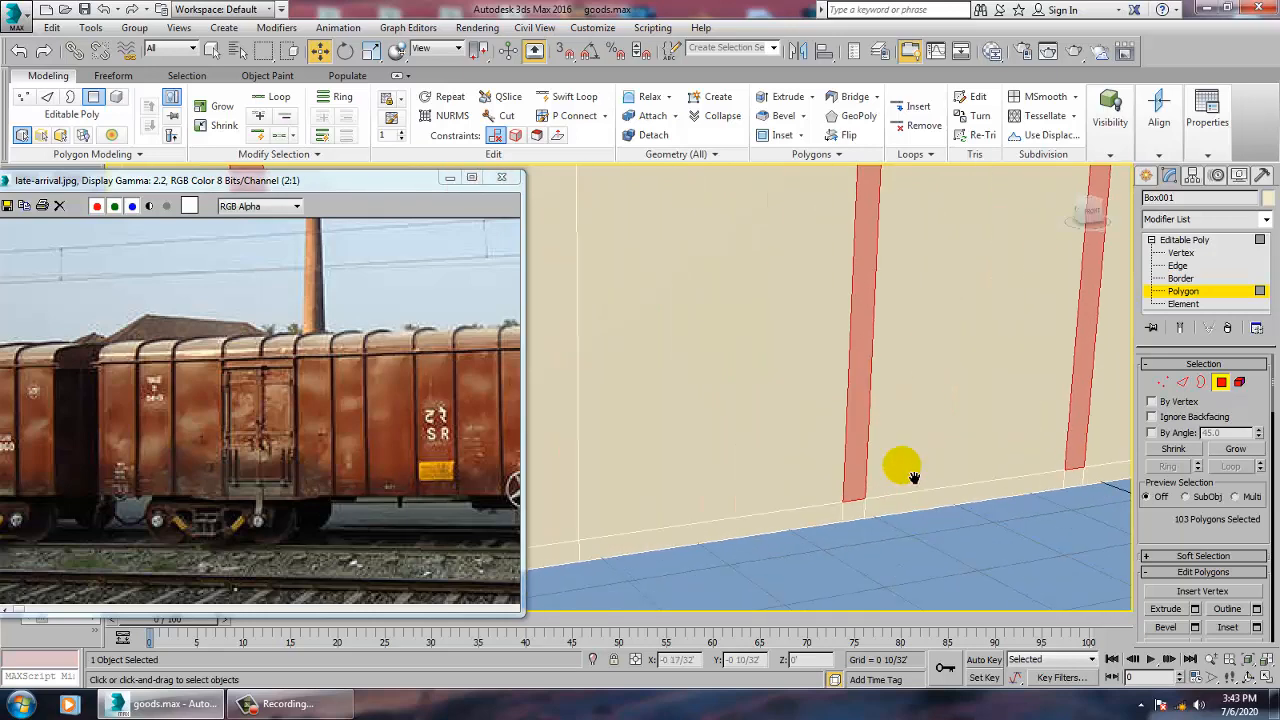
pyautogui.scroll(7, 910, 470)
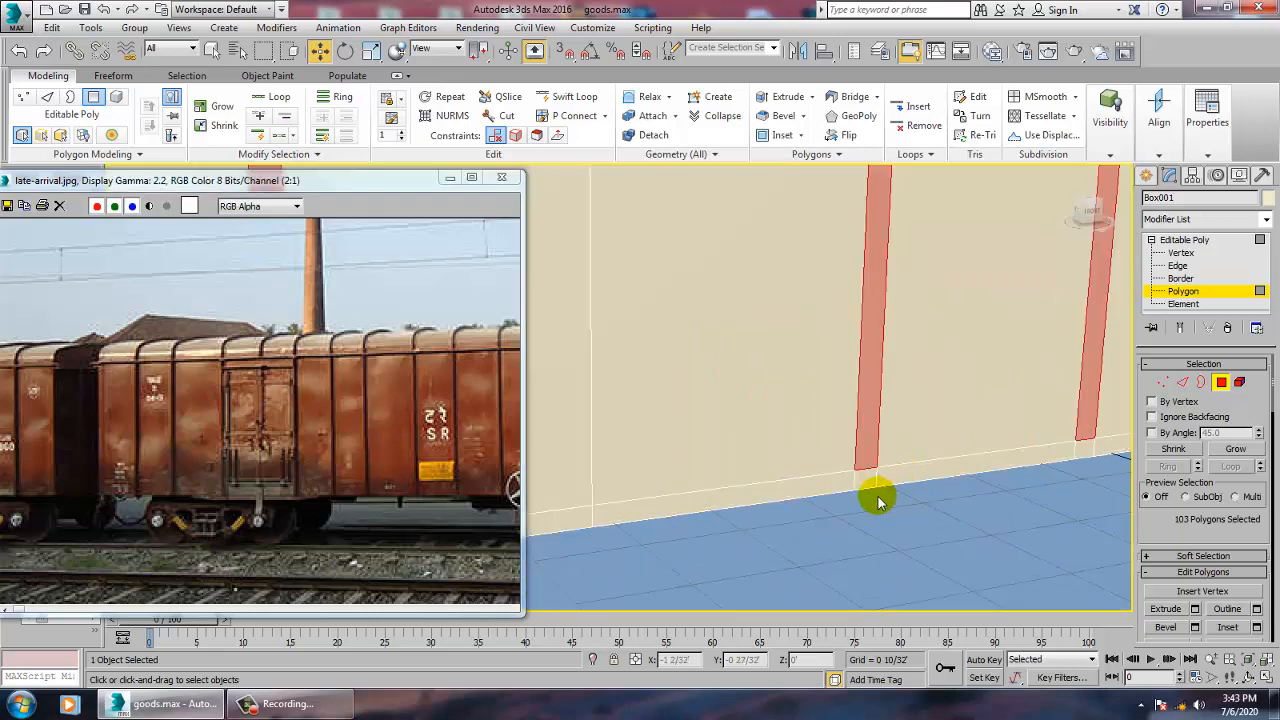
pyautogui.keyDown('ctrl'); pyautogui.click(1089, 458); pyautogui.keyUp('ctrl')
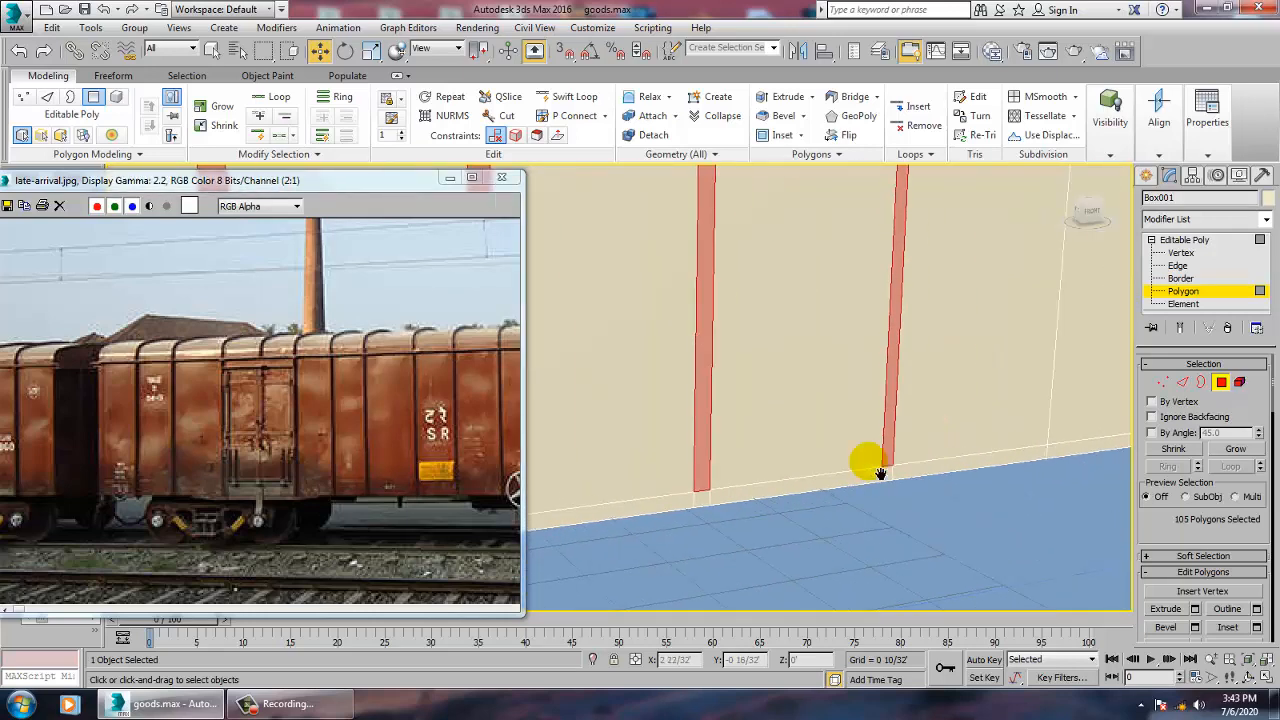
# Add the bottom-edge polygons under the remaining front-side rib strips to the selection, up to the far end of the wagon.
pyautogui.moveTo(866, 457); pyautogui.dragTo(712, 500, button='middle')
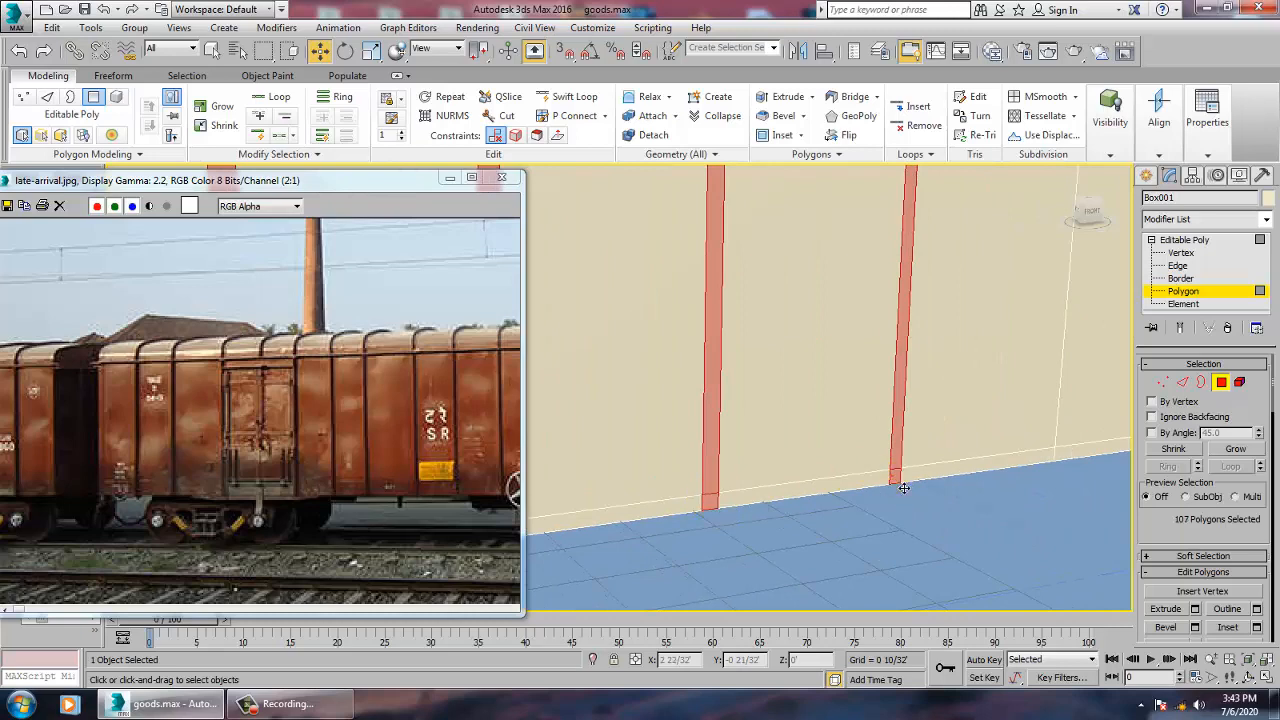
pyautogui.moveTo(904, 487); pyautogui.dragTo(686, 514, button='middle')
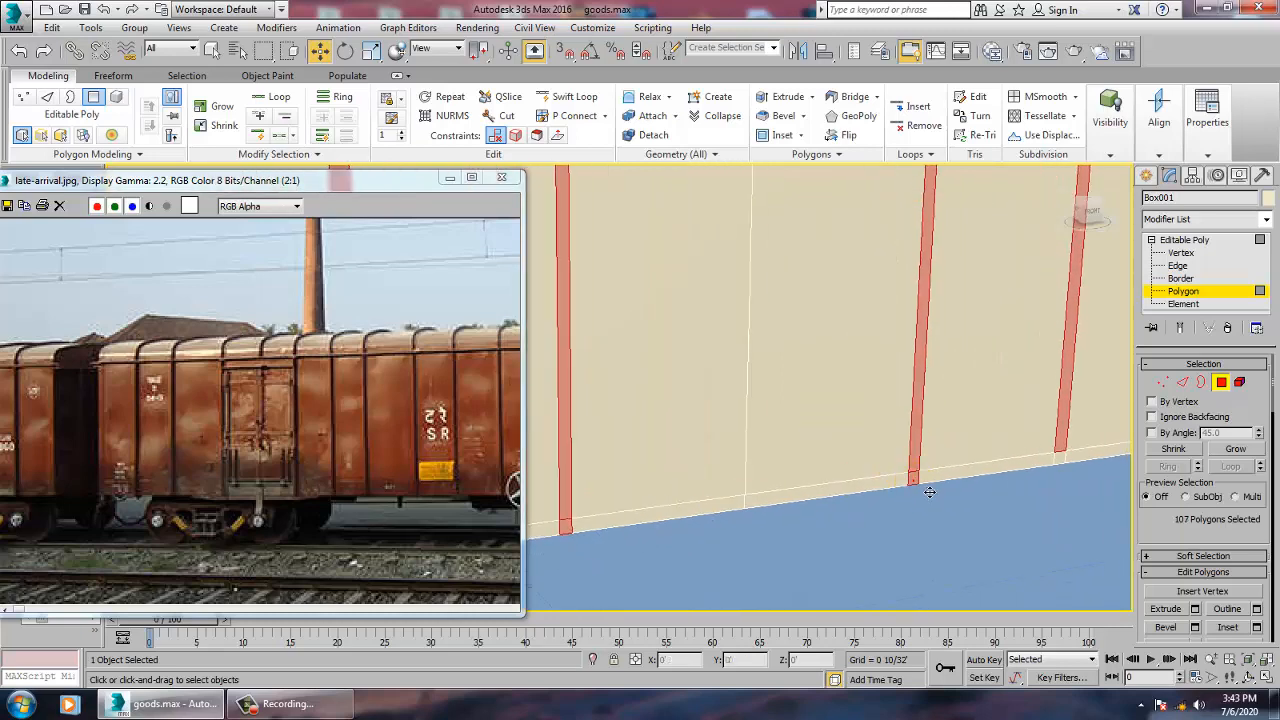
pyautogui.moveTo(929, 492); pyautogui.dragTo(784, 502, button='middle')
pyautogui.keyDown('ctrl'); pyautogui.click(905, 507); pyautogui.keyUp('ctrl')
pyautogui.keyDown('ctrl'); pyautogui.click(899, 493); pyautogui.keyUp('ctrl')
# On the wagon's opposite side, add the bottom-edge polygons beneath the first rib strips to the selection.
pyautogui.scroll(-5, 896, 493)
pyautogui.scroll(6, 784, 502)
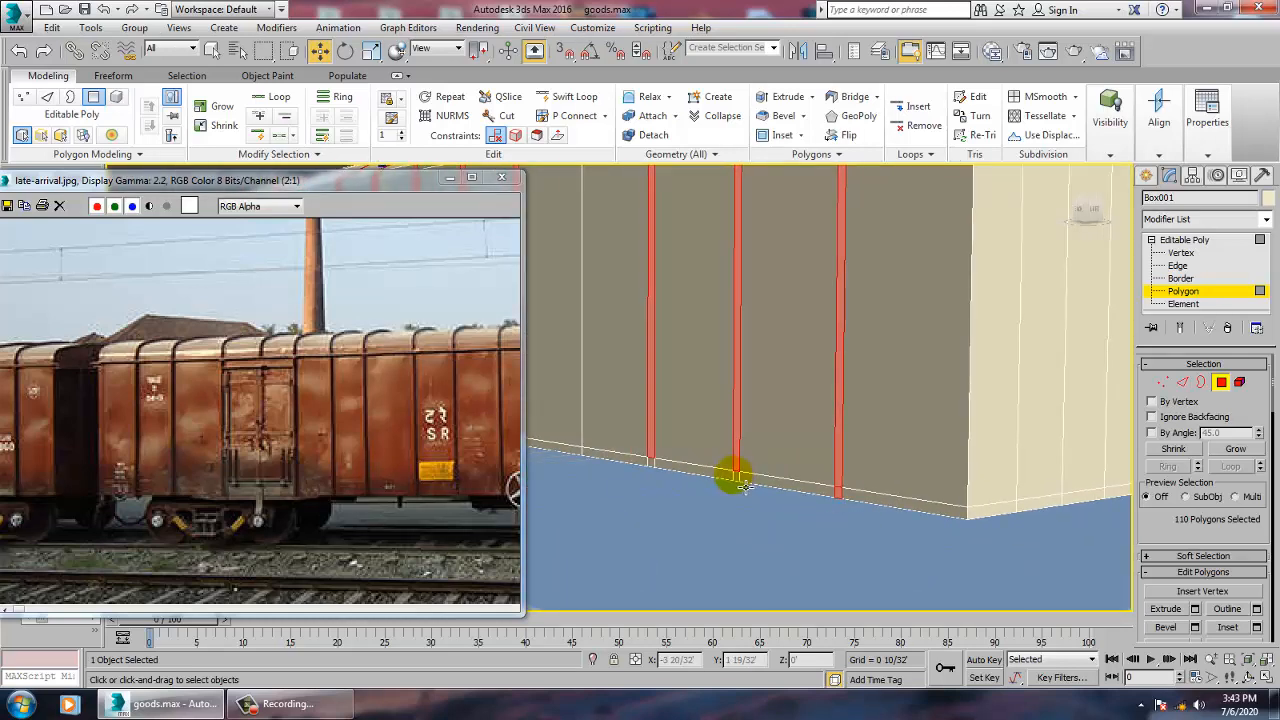
pyautogui.keyDown('alt'); pyautogui.moveTo(723, 485); pyautogui.dragTo(830, 508, button='middle'); pyautogui.keyUp('alt')
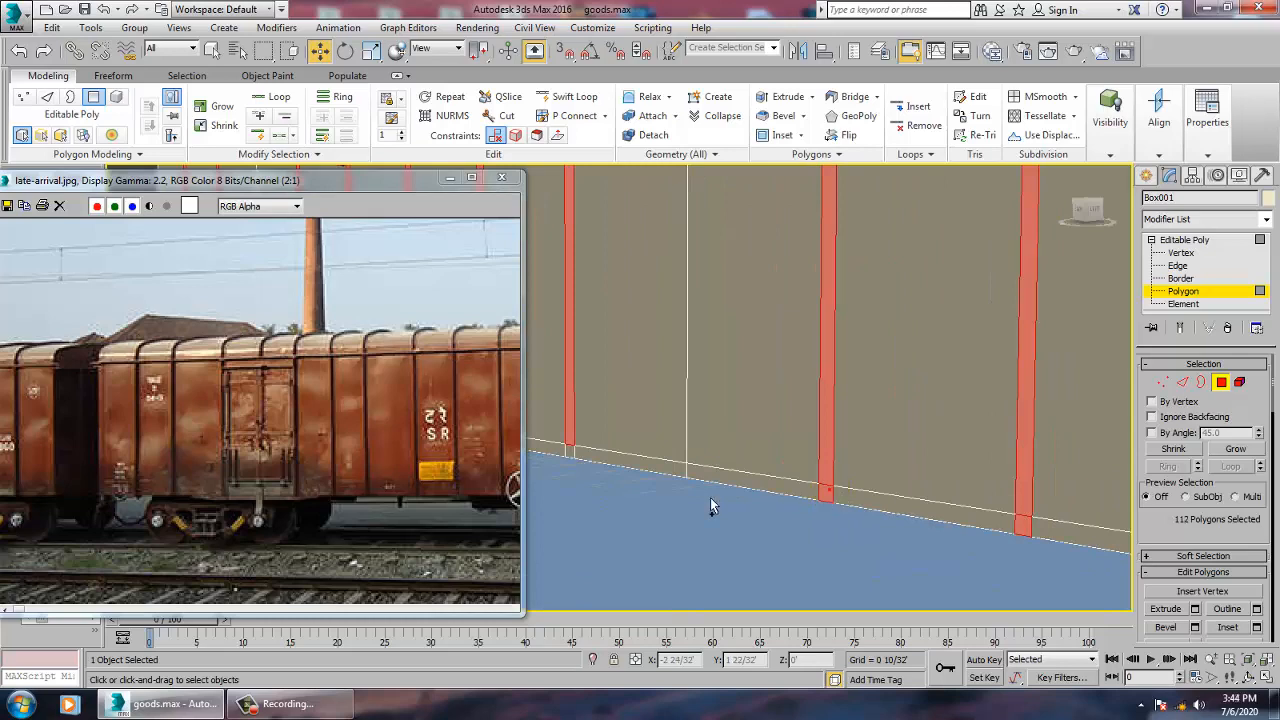
pyautogui.keyDown('alt'); pyautogui.moveTo(710, 505); pyautogui.dragTo(873, 567, button='middle'); pyautogui.keyUp('alt')
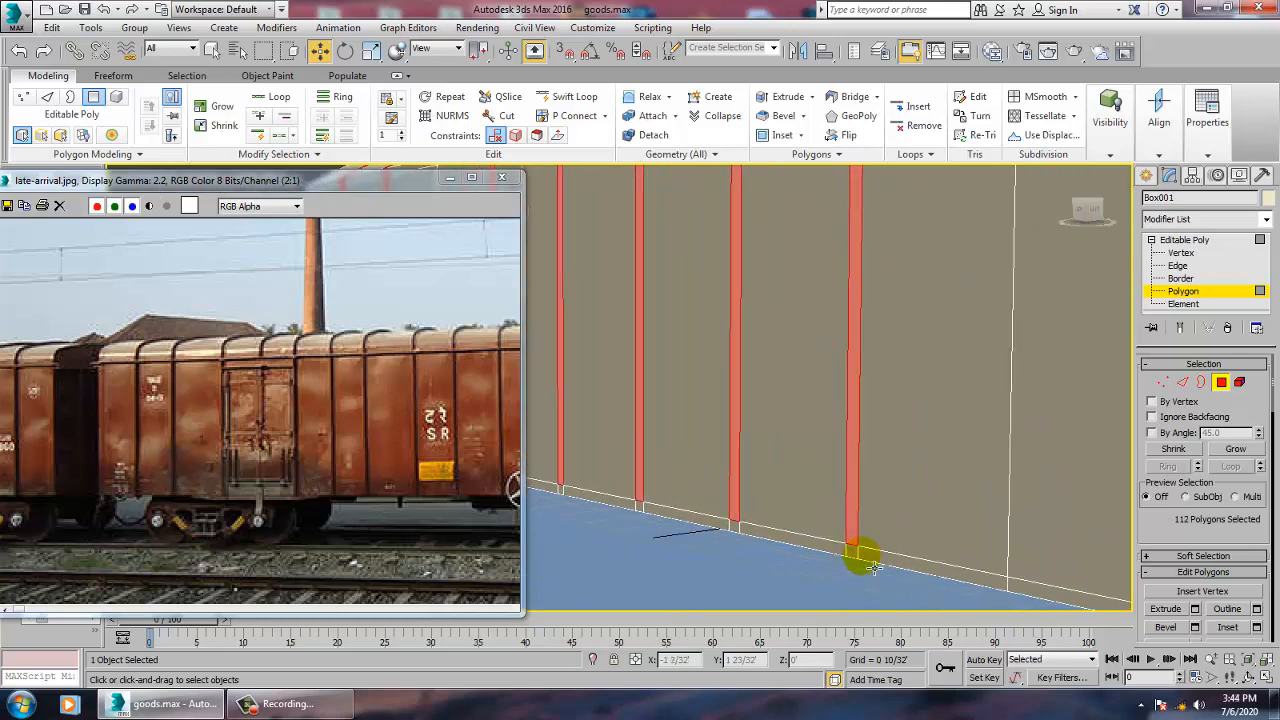
pyautogui.keyDown('ctrl'); pyautogui.click(734, 528); pyautogui.keyUp('ctrl')
pyautogui.moveTo(737, 535); pyautogui.dragTo(922, 606, button='middle')
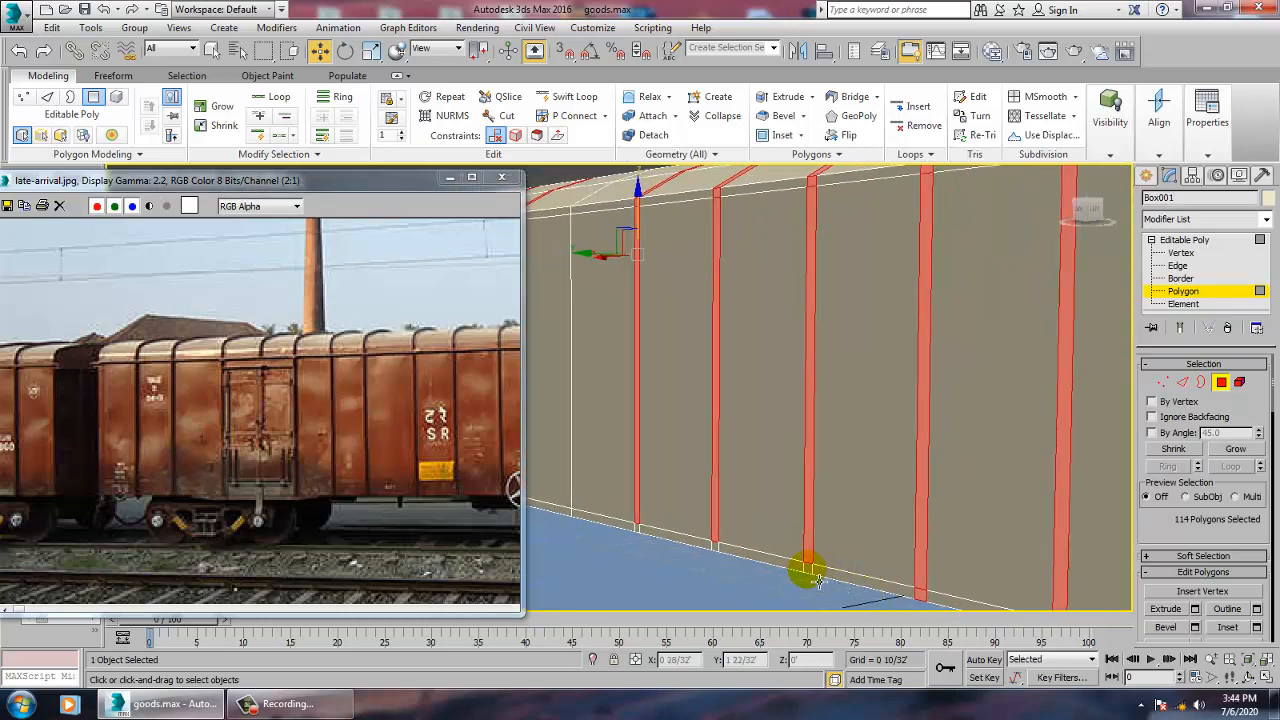
# Complete the rib selection by adding the bottom-edge polygons under the rest of the opposite side's strips.
pyautogui.scroll(4, 817, 566)
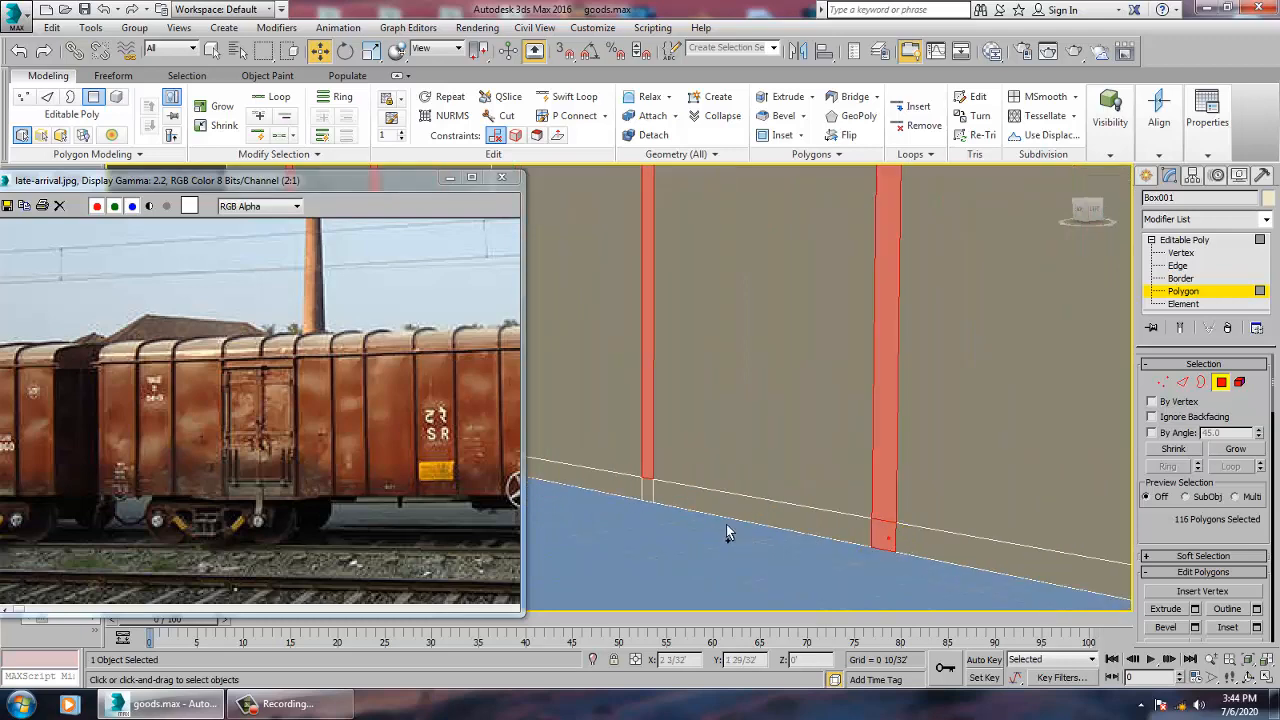
pyautogui.keyDown('ctrl'); pyautogui.click(651, 497); pyautogui.keyUp('ctrl')
pyautogui.moveTo(624, 484); pyautogui.dragTo(831, 523, button='middle')
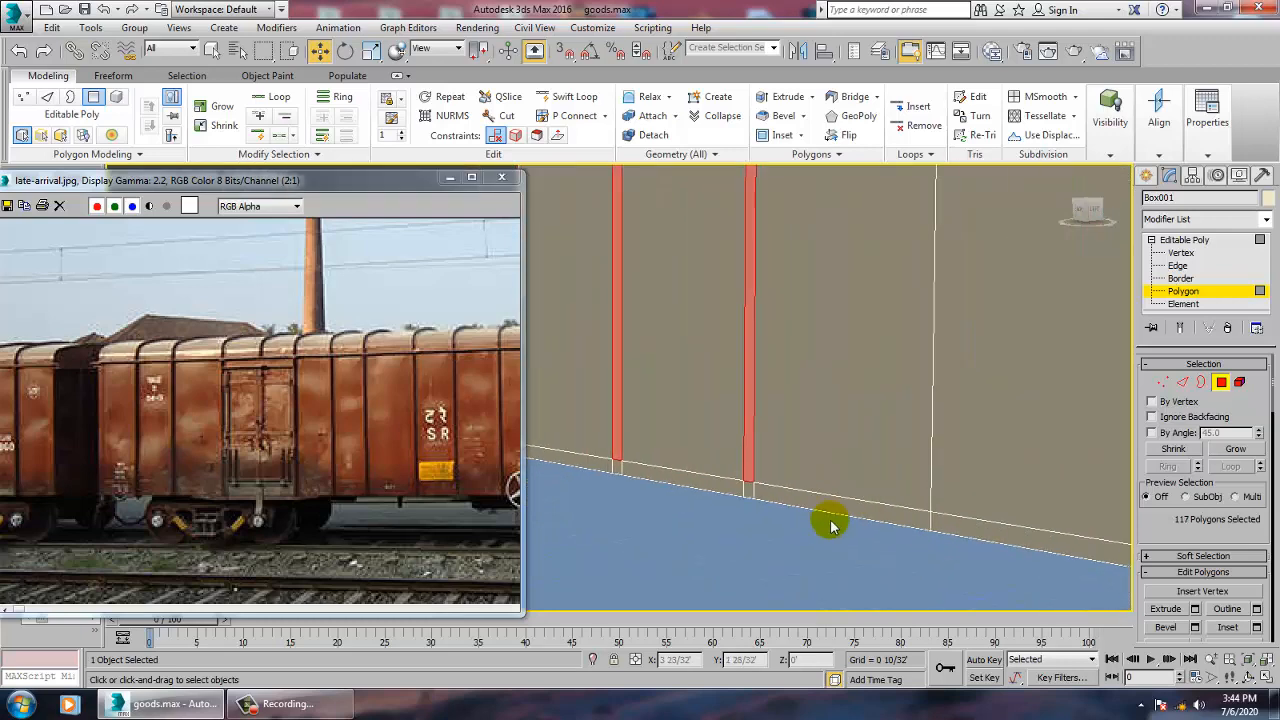
pyautogui.keyDown('ctrl'); pyautogui.click(747, 490); pyautogui.keyUp('ctrl')
pyautogui.moveTo(709, 516); pyautogui.dragTo(924, 570, button='middle')
pyautogui.keyDown('ctrl'); pyautogui.click(899, 538); pyautogui.keyUp('ctrl')
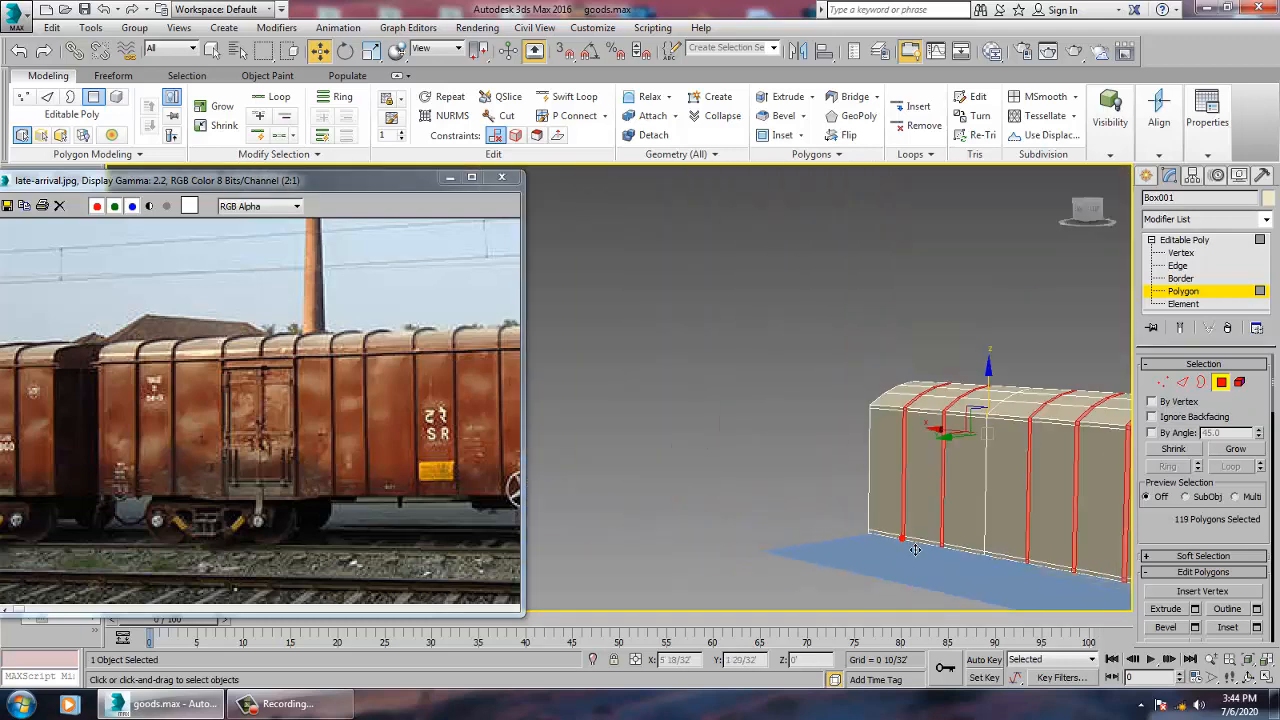
# Start a Bevel on the selected rib strips using Local Normal, with a height of 0 1/32' and an outline of -0'.
pyautogui.scroll(-6, 900, 545)
pyautogui.scroll(6, 900, 548)
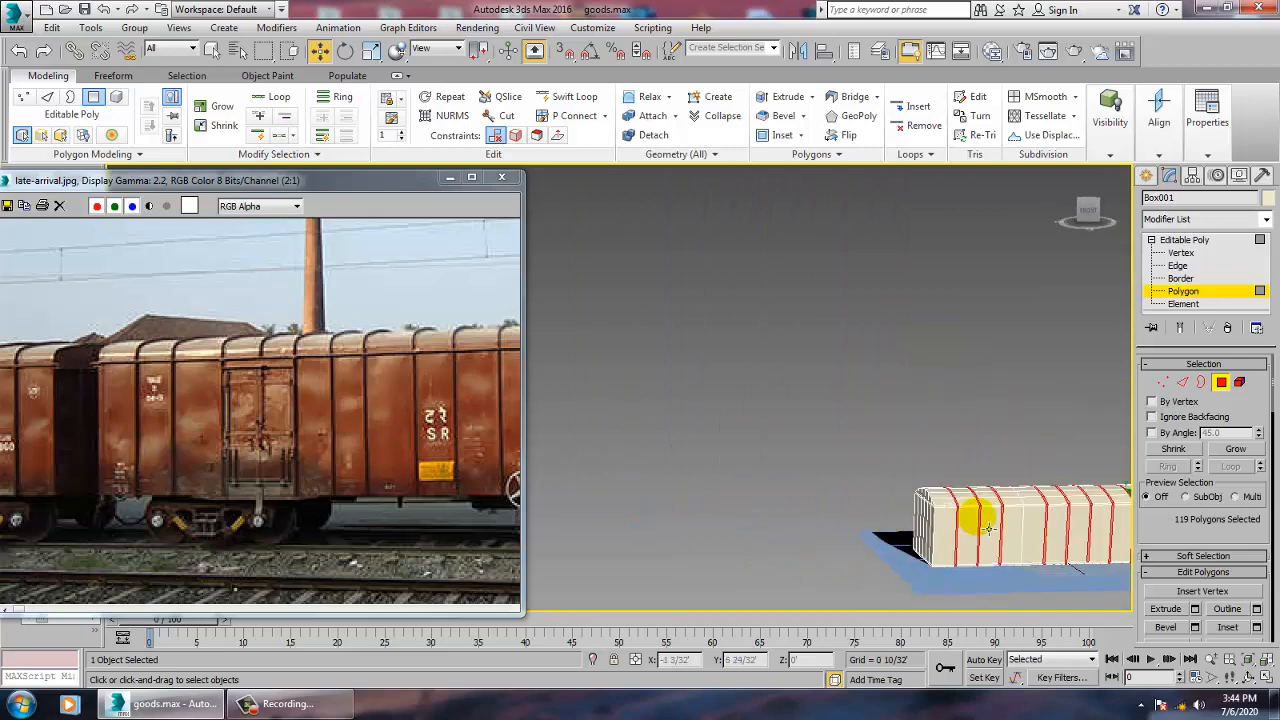
pyautogui.moveTo(971, 520); pyautogui.dragTo(777, 471, button='middle')
pyautogui.scroll(6, 829, 515)
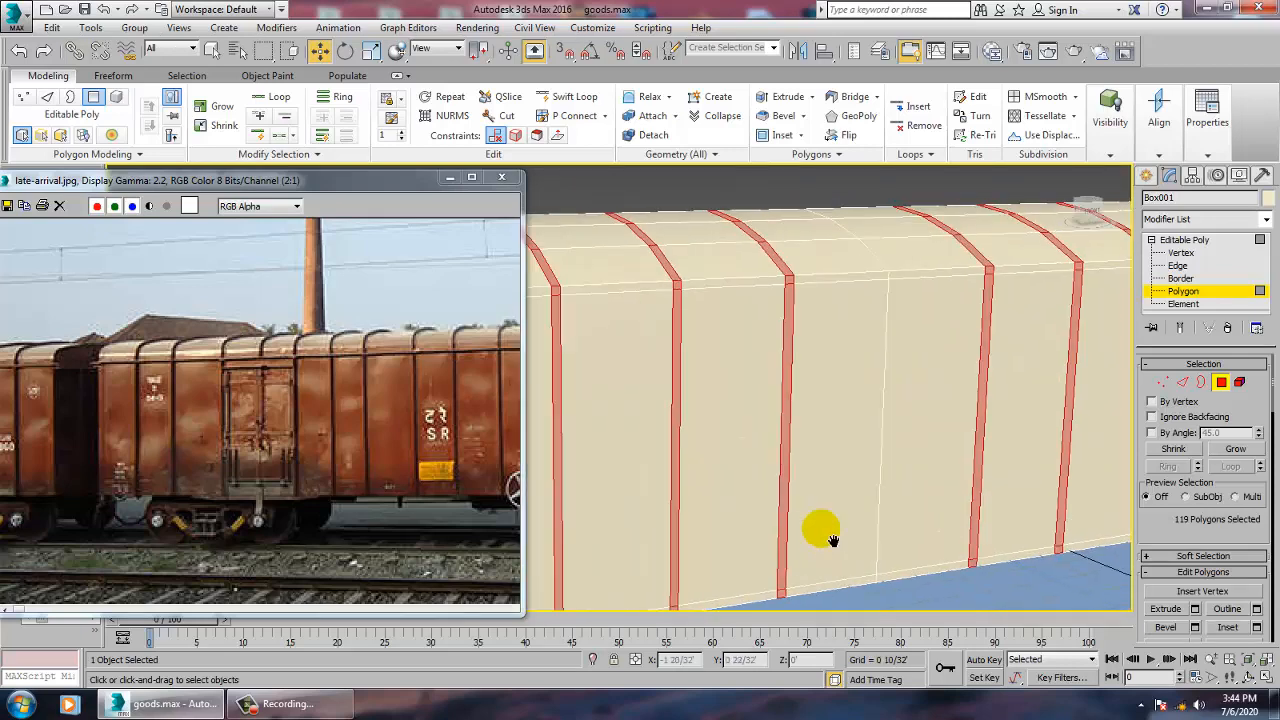
pyautogui.scroll(-2, 816, 529)
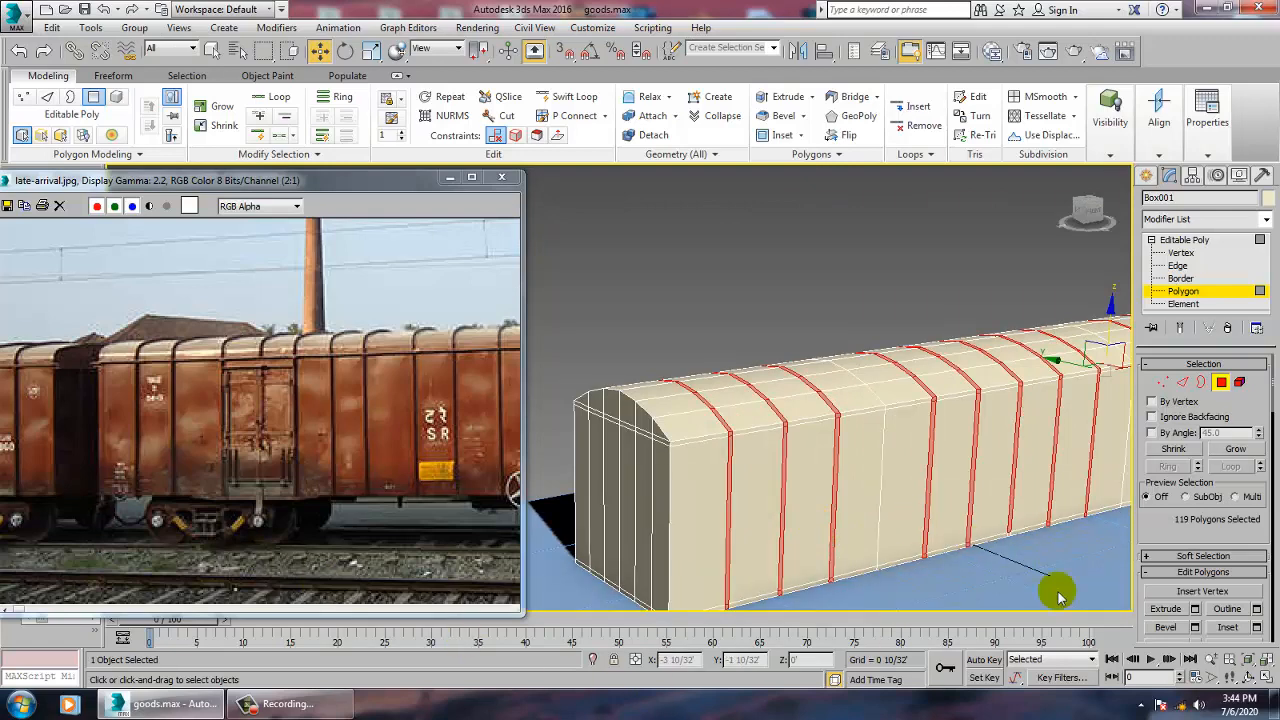
pyautogui.scroll(-2, 1154, 515)
pyautogui.click(1194, 582)
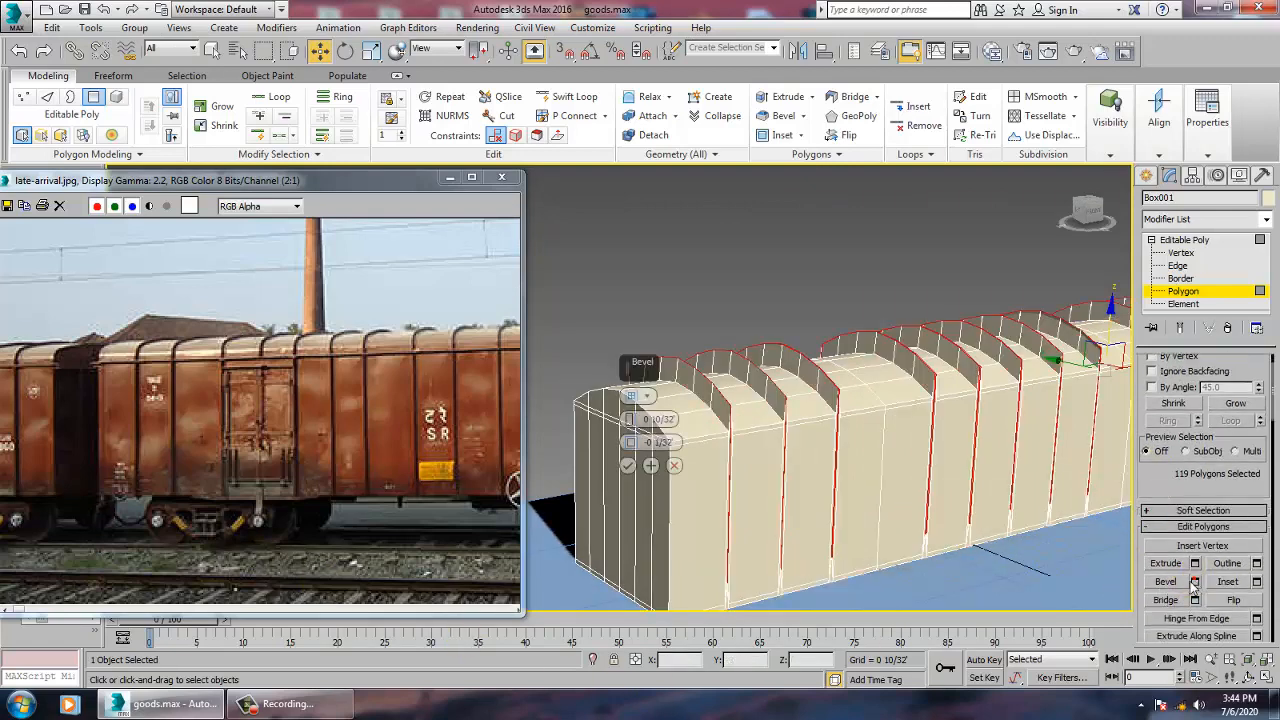
pyautogui.click(631, 396)
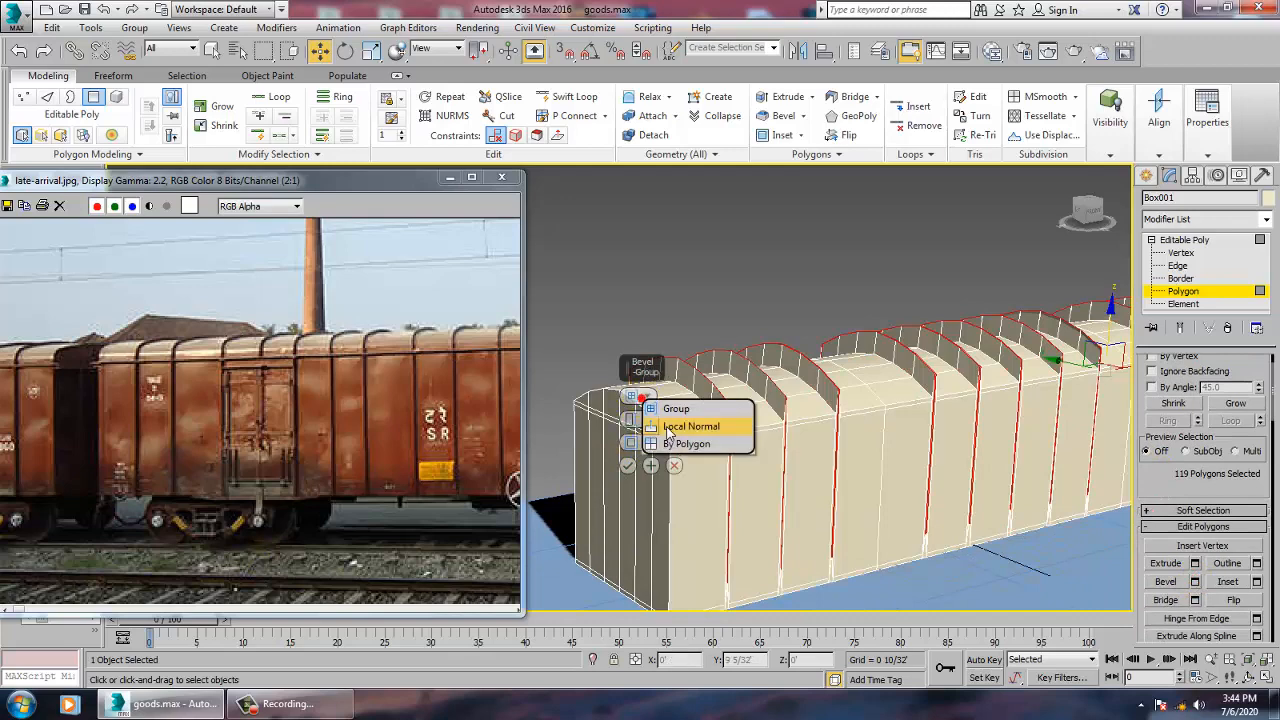
pyautogui.click(655, 445)
pyautogui.moveTo(640, 440); pyautogui.dragTo(650, 466)
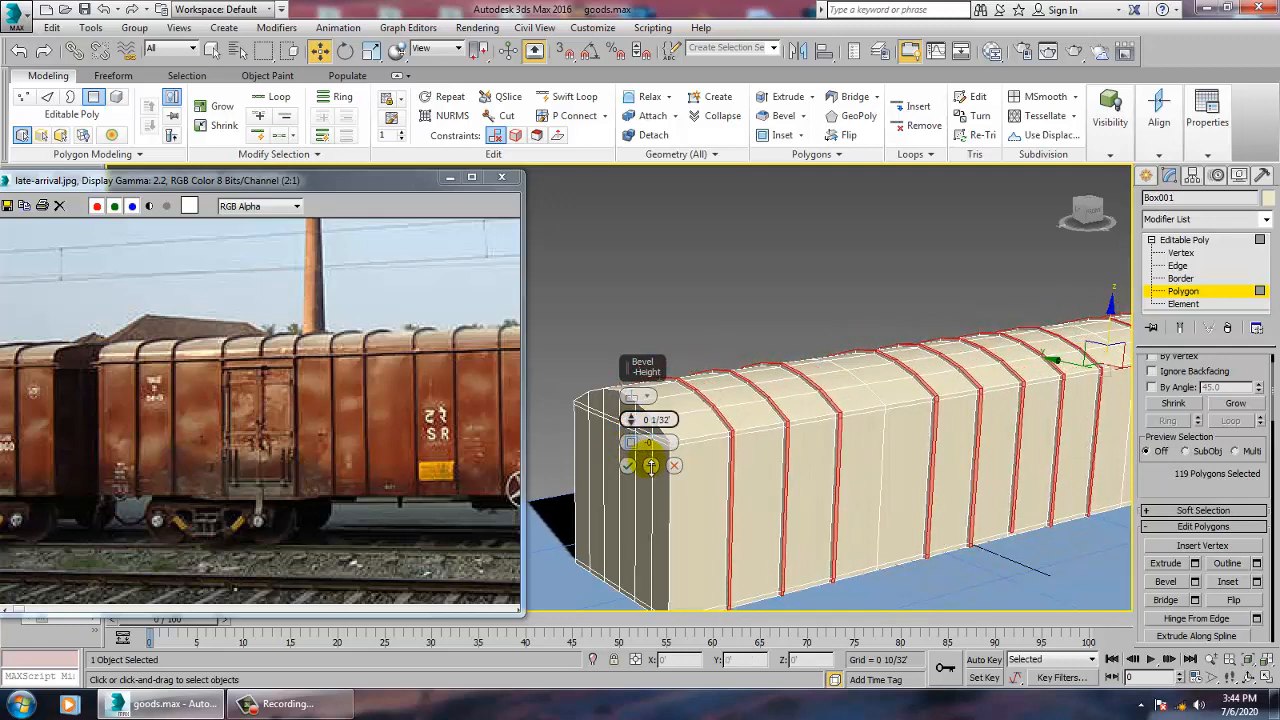
# Reduce the rib bevel's height to about 0', fine-tune its slight negative outline, and apply the bevel.
pyautogui.scroll(5, 791, 409)
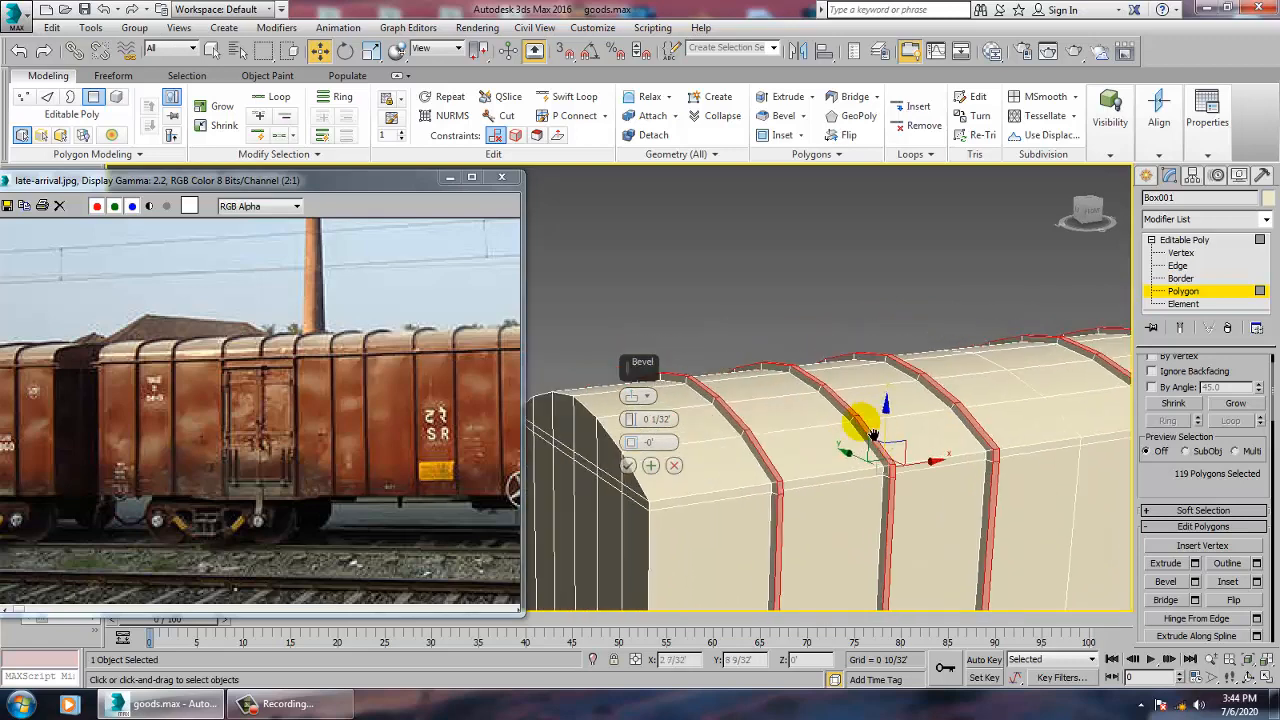
pyautogui.keyDown('alt'); pyautogui.moveTo(873, 437); pyautogui.dragTo(757, 449, button='middle'); pyautogui.keyUp('alt')
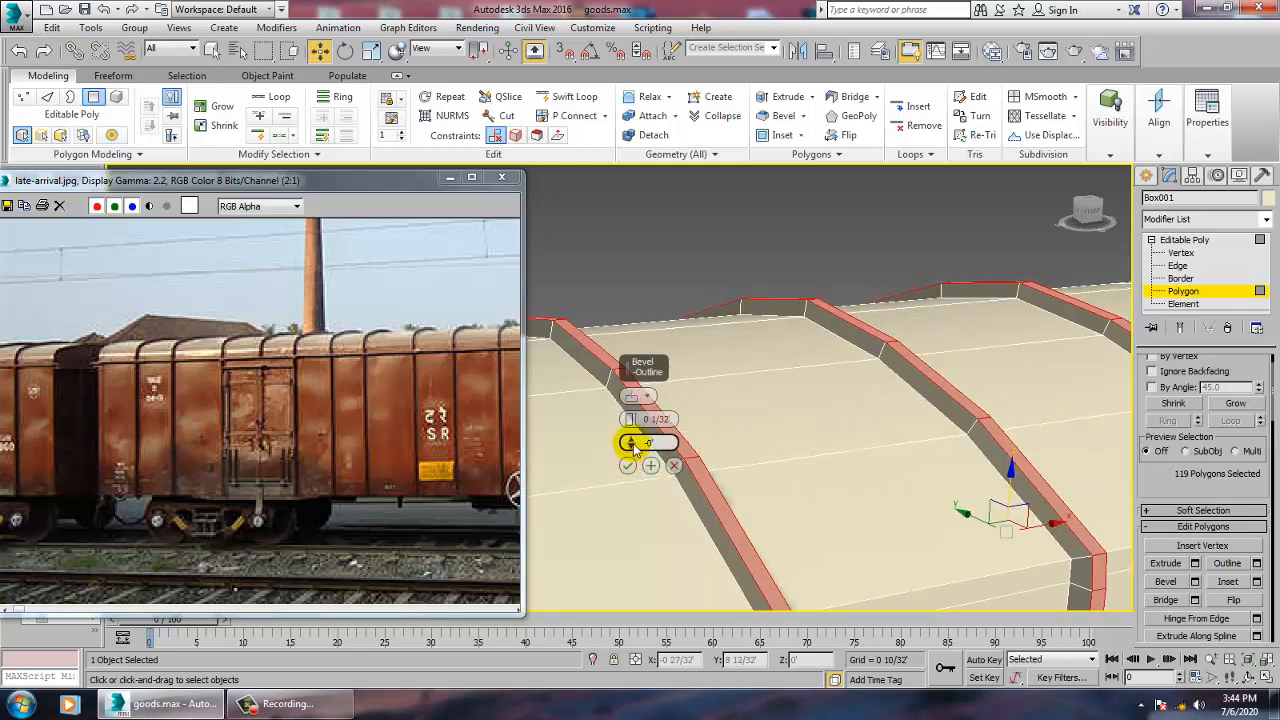
pyautogui.moveTo(632, 447); pyautogui.dragTo(631, 419)
pyautogui.scroll(-5, 775, 422)
pyautogui.scroll(8, 770, 420)
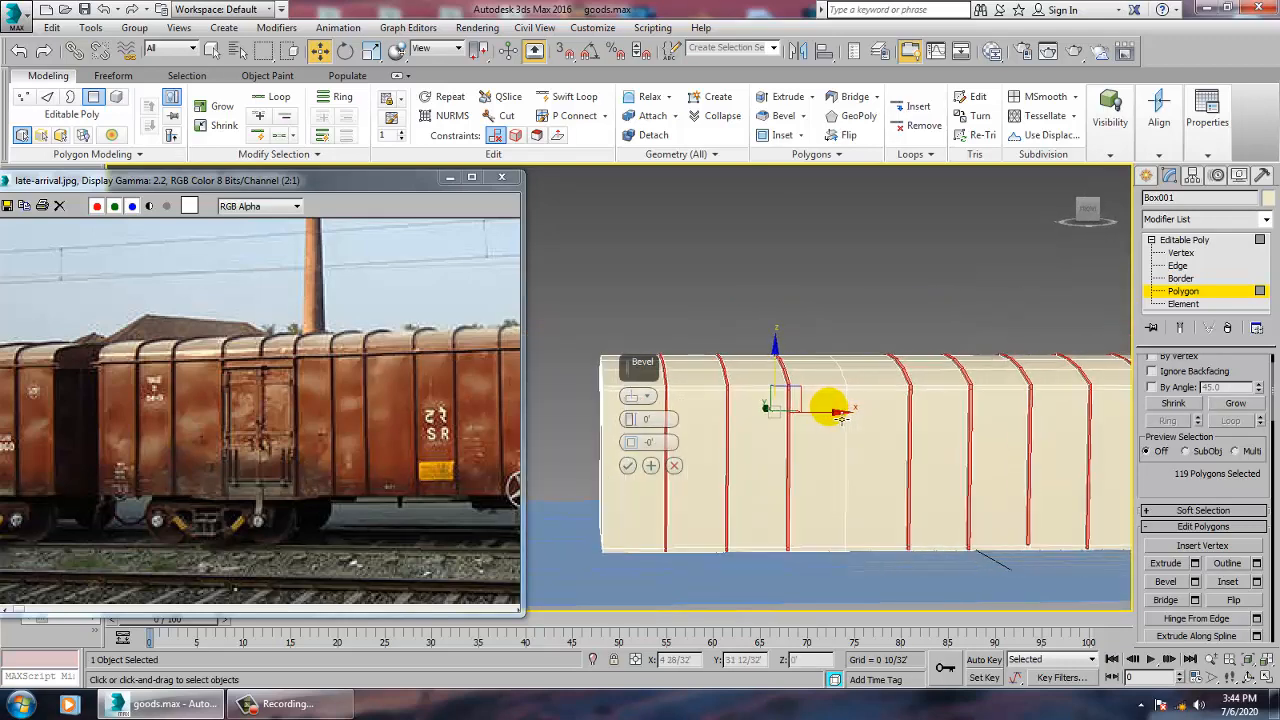
pyautogui.scroll(4, 765, 449)
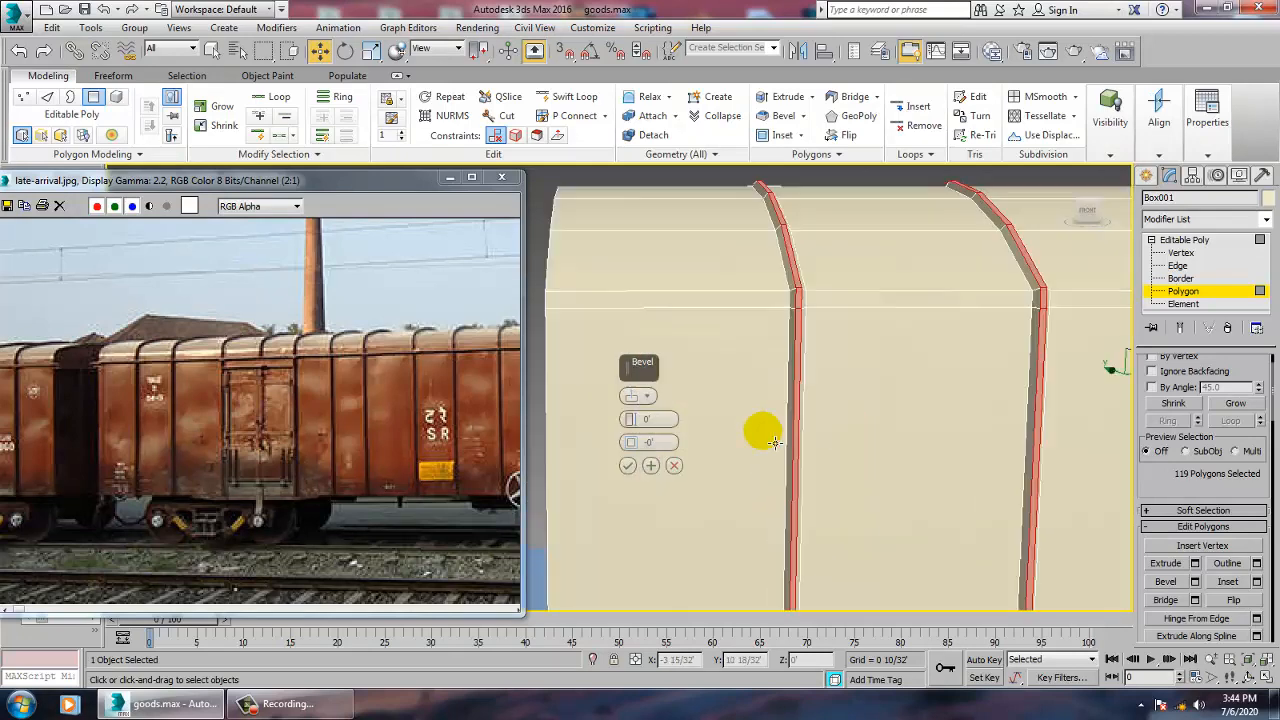
pyautogui.moveTo(630, 444)
pyautogui.mouseDown()
pyautogui.moveTo(643, 455)
pyautogui.moveTo(636, 420)
pyautogui.mouseUp()
pyautogui.keyDown('alt'); pyautogui.moveTo(786, 421); pyautogui.dragTo(774, 367, button='middle'); pyautogui.keyUp('alt')
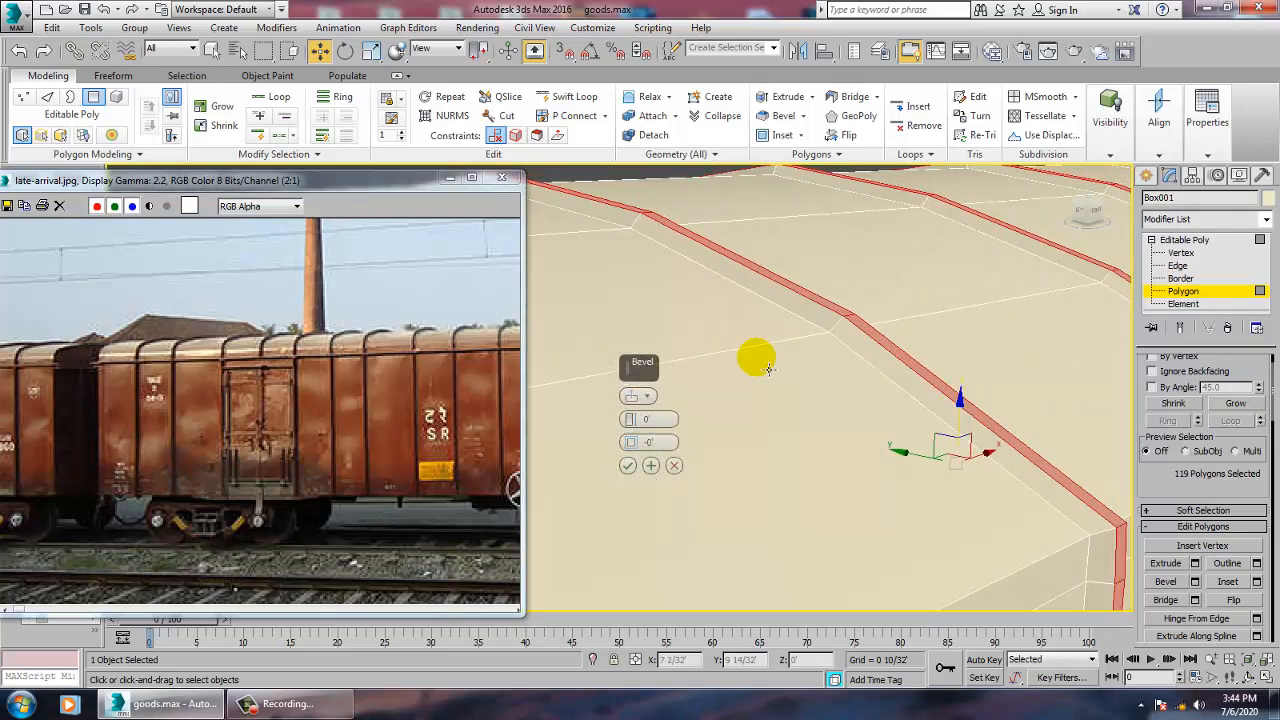
pyautogui.click(627, 465)
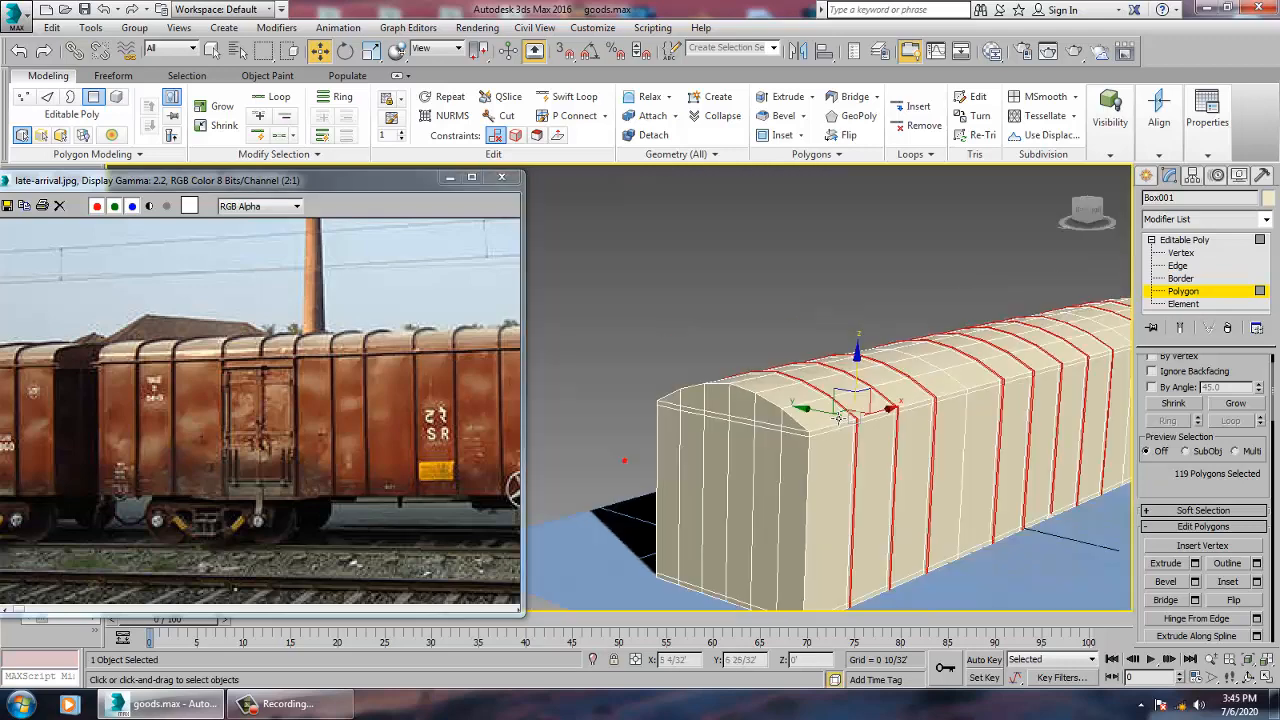
# Deselect the rib polygons and examine the raised ribs along the wagon's sides and roof.
pyautogui.scroll(-4, 838, 418)
pyautogui.keyDown('alt'); pyautogui.moveTo(838, 418); pyautogui.dragTo(1009, 406, button='middle'); pyautogui.keyUp('alt')
pyautogui.click(873, 265)
pyautogui.scroll(5, 845, 366)
pyautogui.scroll(-4, 1029, 400)
pyautogui.scroll(3, 926, 441)
pyautogui.scroll(-2, 998, 409)
pyautogui.scroll(1, 995, 410)
pyautogui.hotkey('alt', 'w')
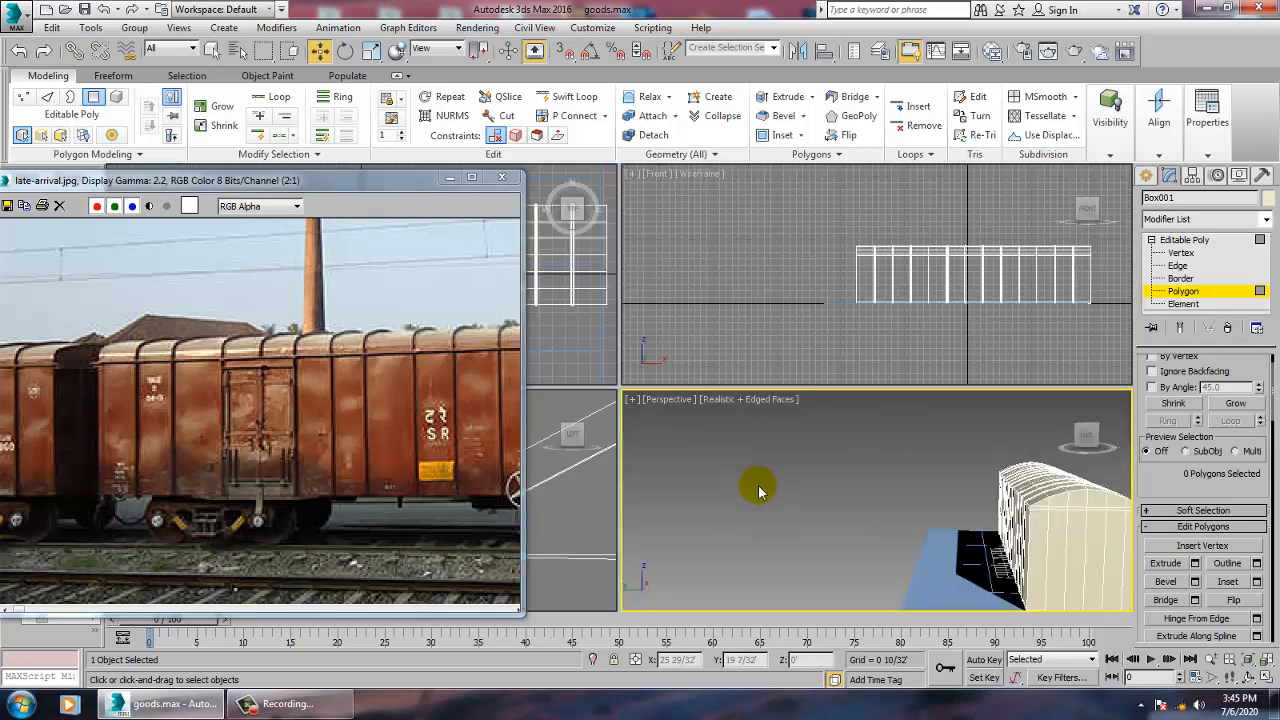
pyautogui.hotkey('alt', 'w')
pyautogui.keyDown('alt'); pyautogui.moveTo(980, 510); pyautogui.dragTo(871, 502, button='middle'); pyautogui.keyUp('alt')
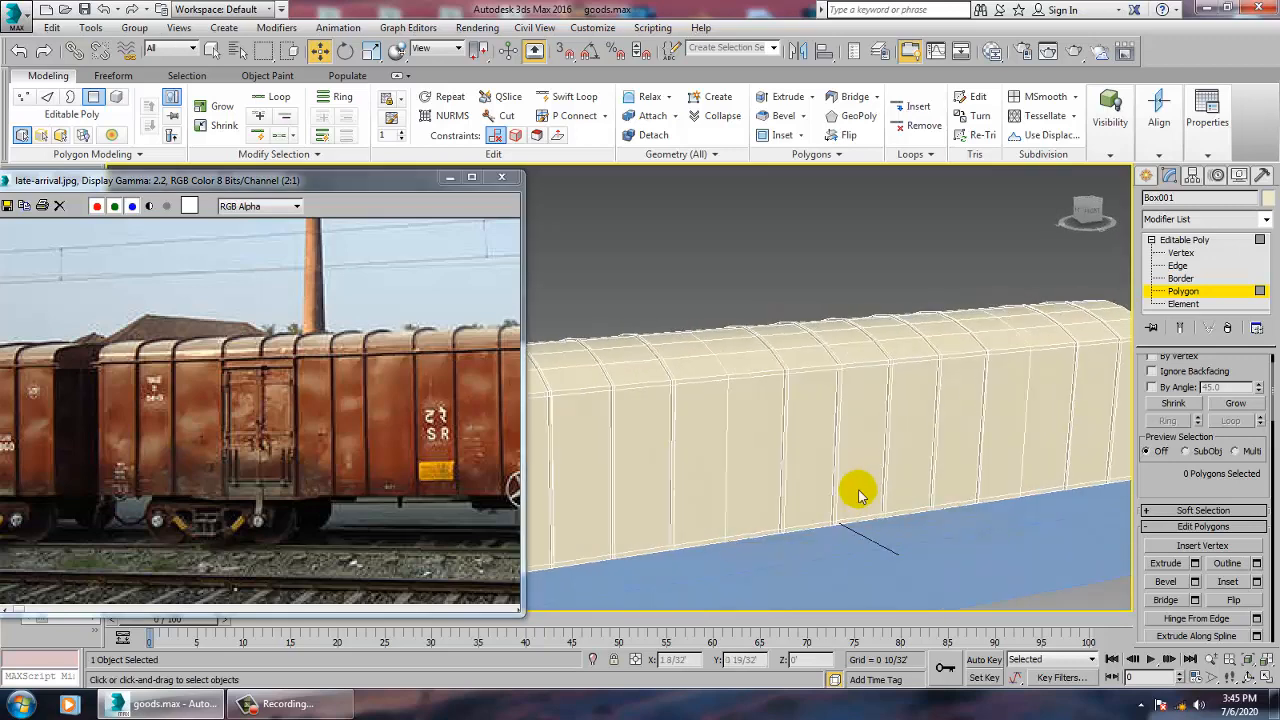
# Leave polygon editing, change the wagon's object color to gray, and check the shape of the ribs up close.
pyautogui.click(1203, 240)
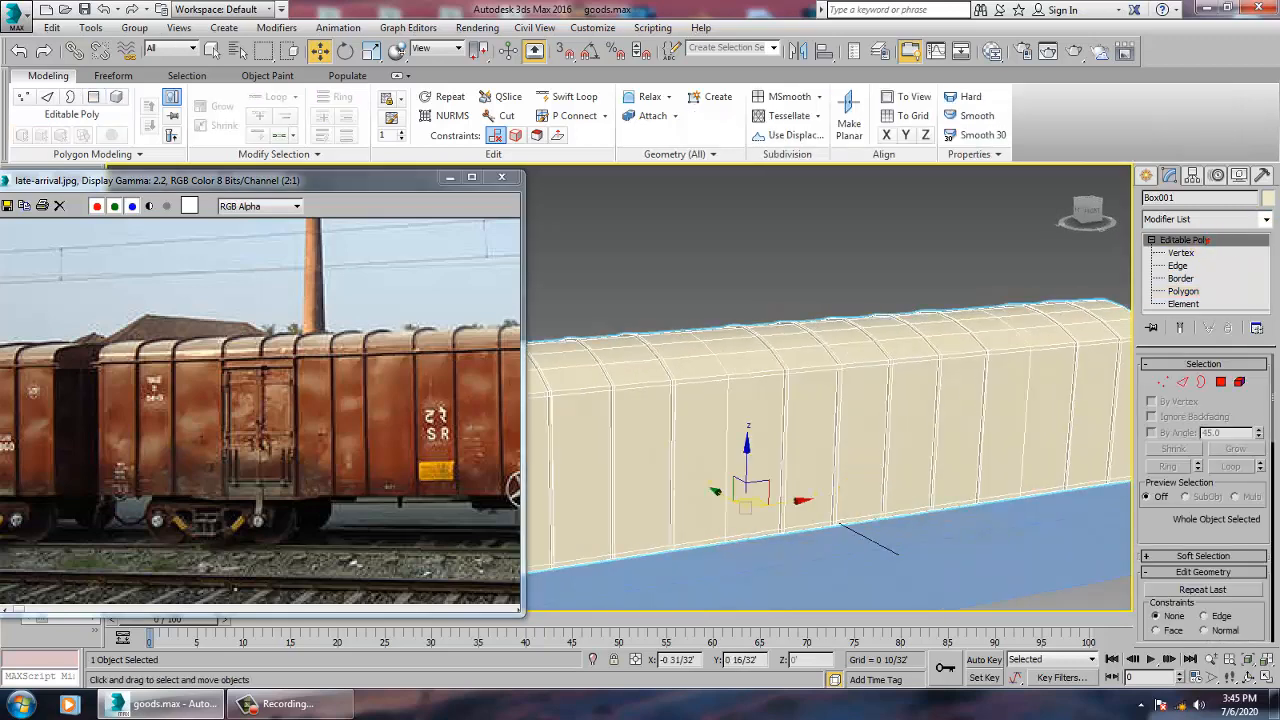
pyautogui.click(1267, 198)
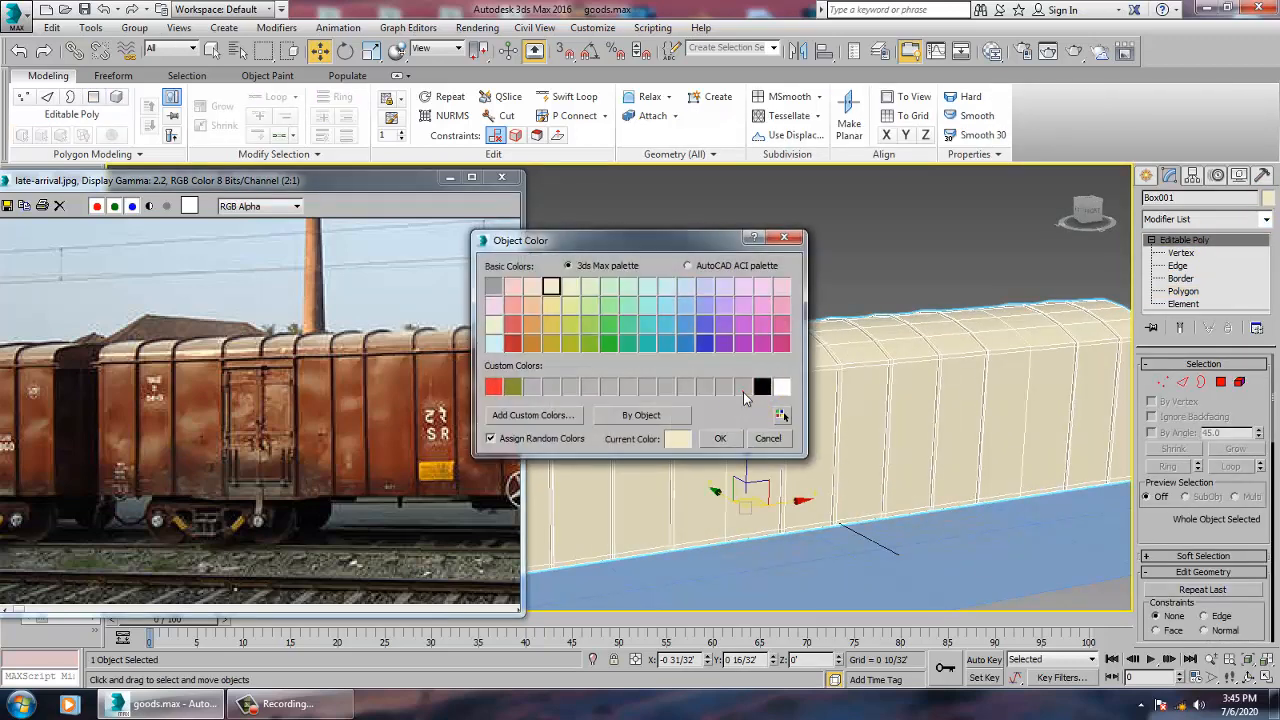
pyautogui.click(737, 438)
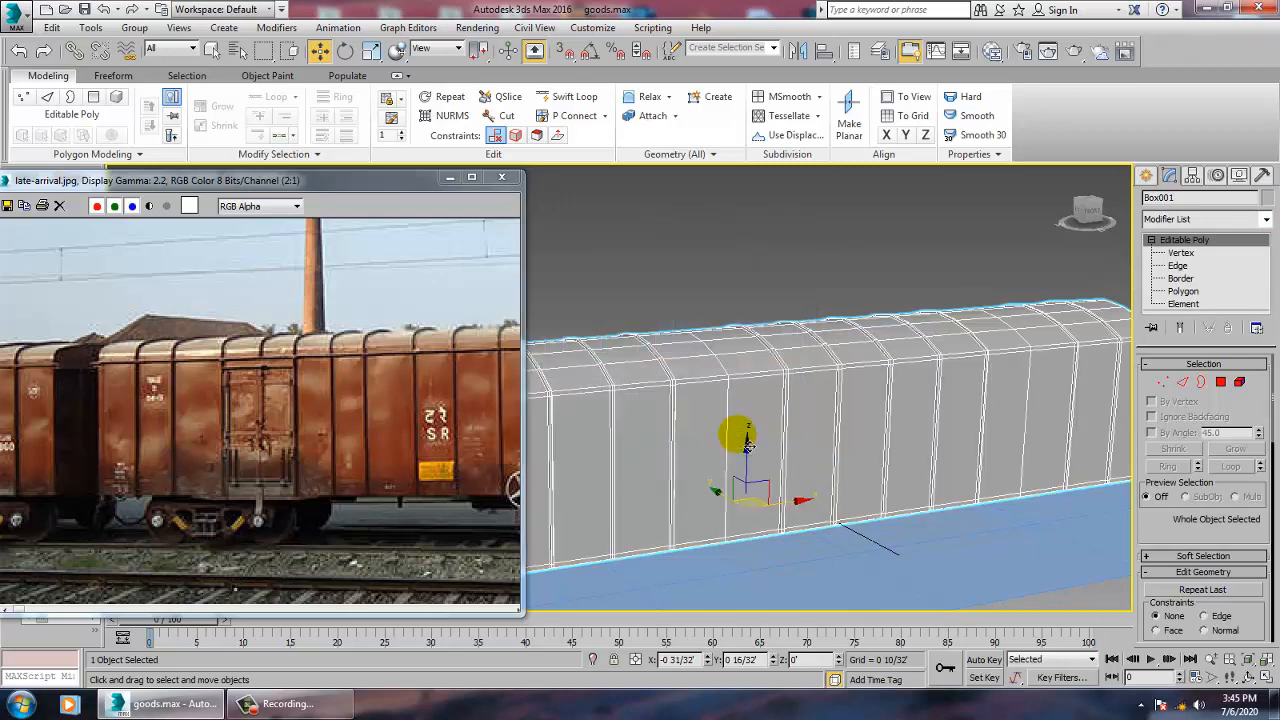
pyautogui.keyDown('alt'); pyautogui.moveTo(694, 400); pyautogui.dragTo(839, 460, button='middle'); pyautogui.keyUp('alt')
pyautogui.scroll(6, 775, 421)
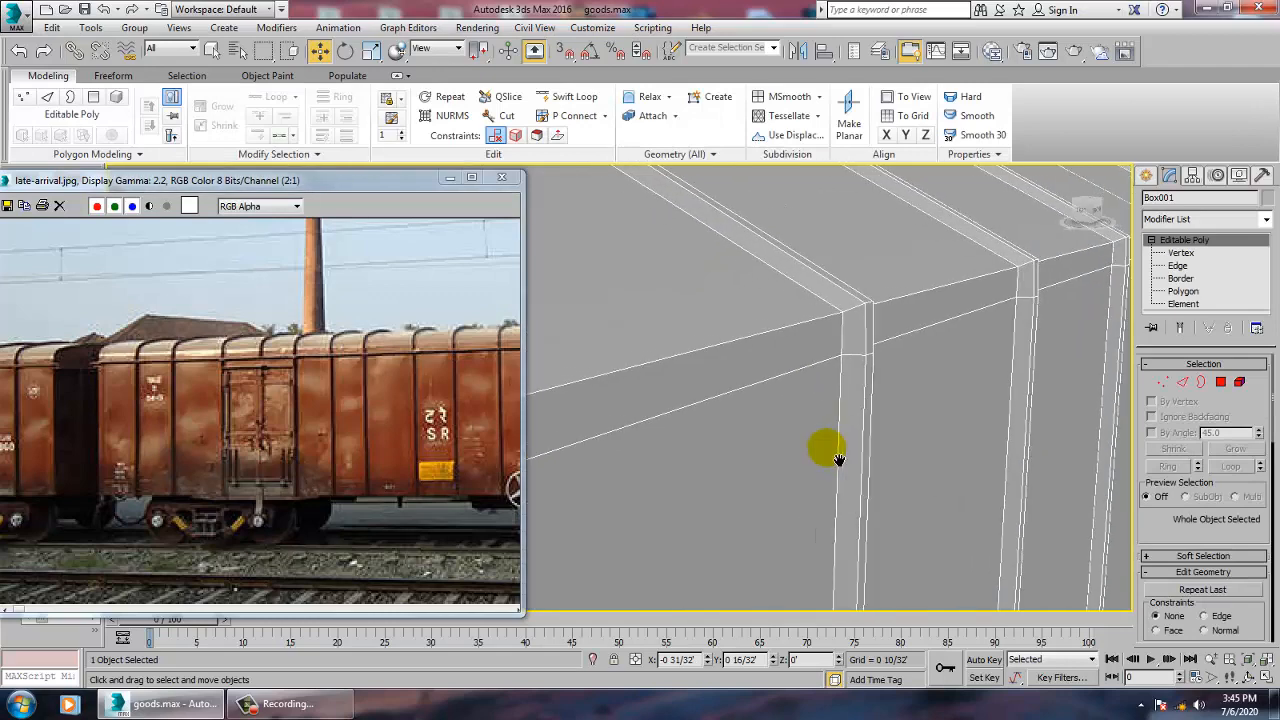
pyautogui.scroll(-5, 836, 452)
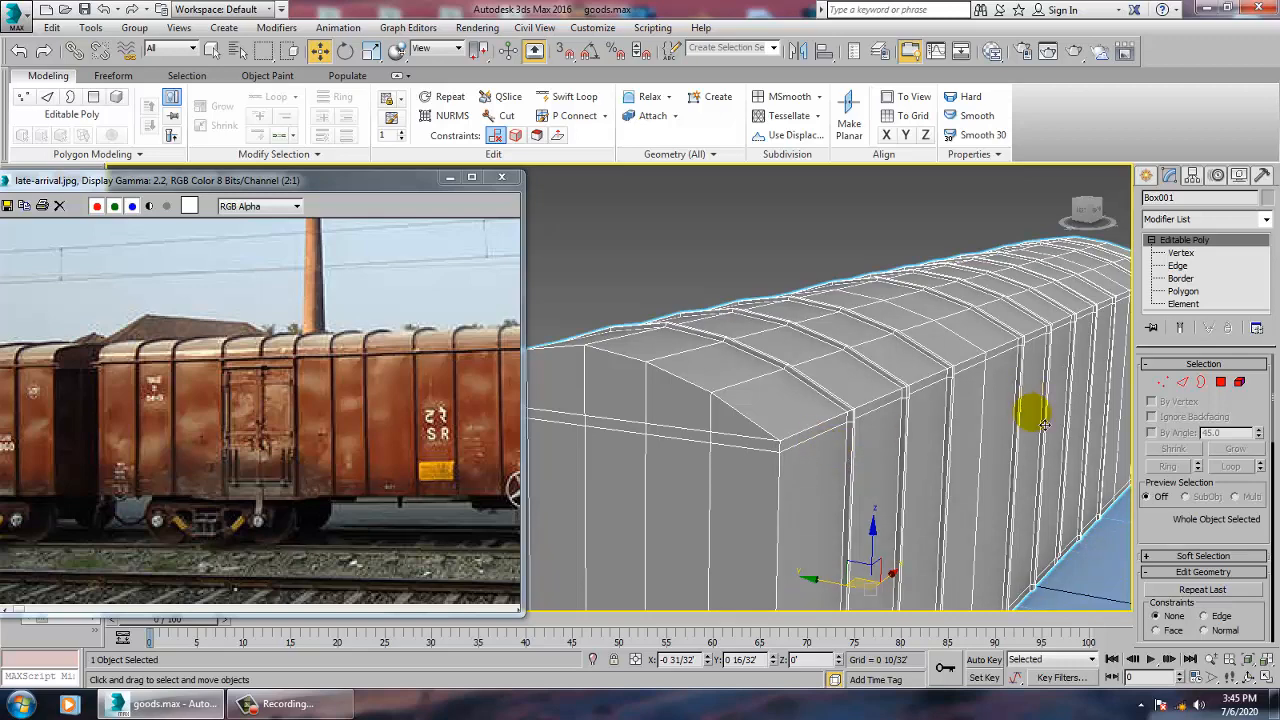
# Select the narrow horizontal band of polygons just below the roof edge, all the way around the wagon.
pyautogui.click(1183, 291)
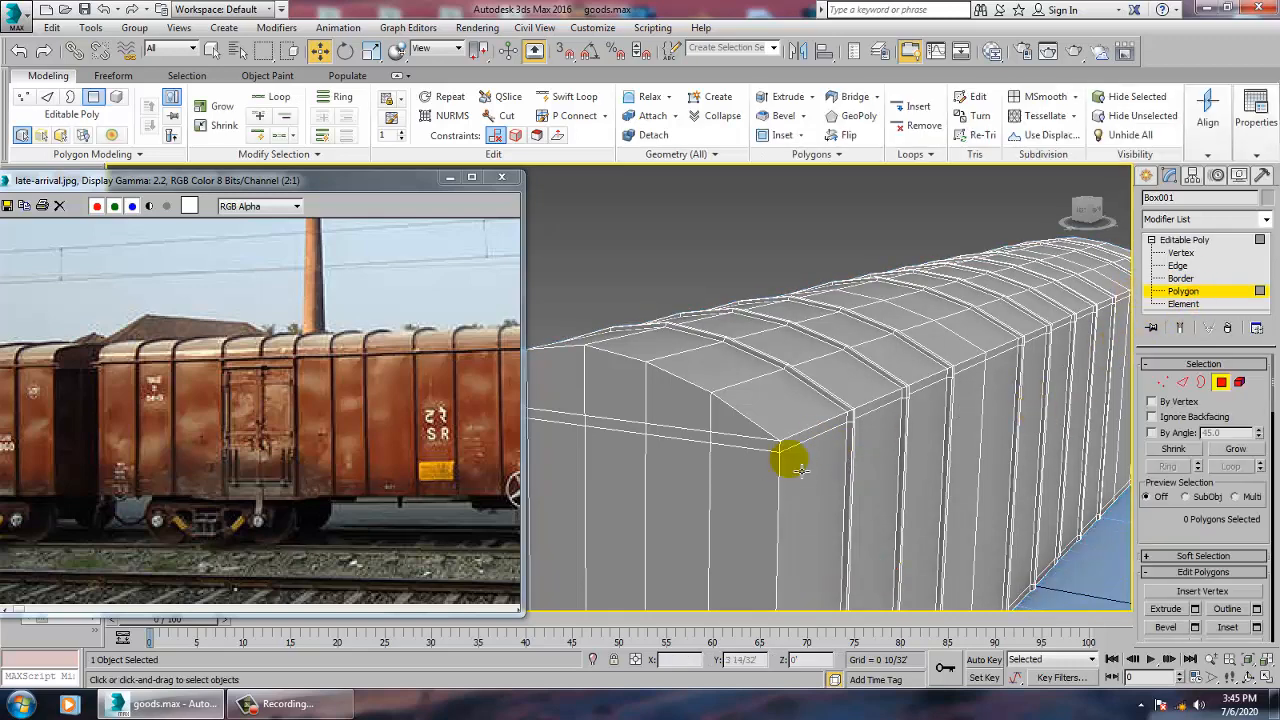
pyautogui.hotkey('alt', 'w')
pyautogui.click(584, 512)
pyautogui.hotkey('alt', 'w')
pyautogui.scroll(-10, 652, 449)
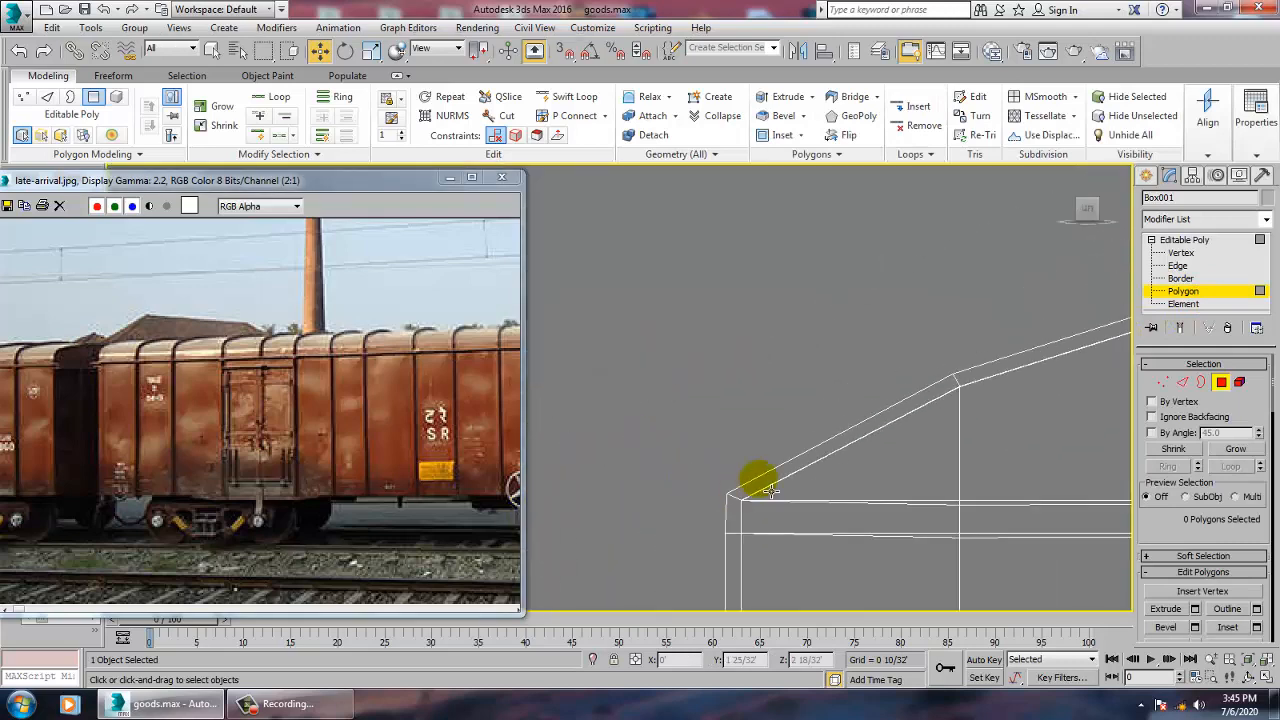
pyautogui.moveTo(874, 506); pyautogui.dragTo(758, 507, button='middle')
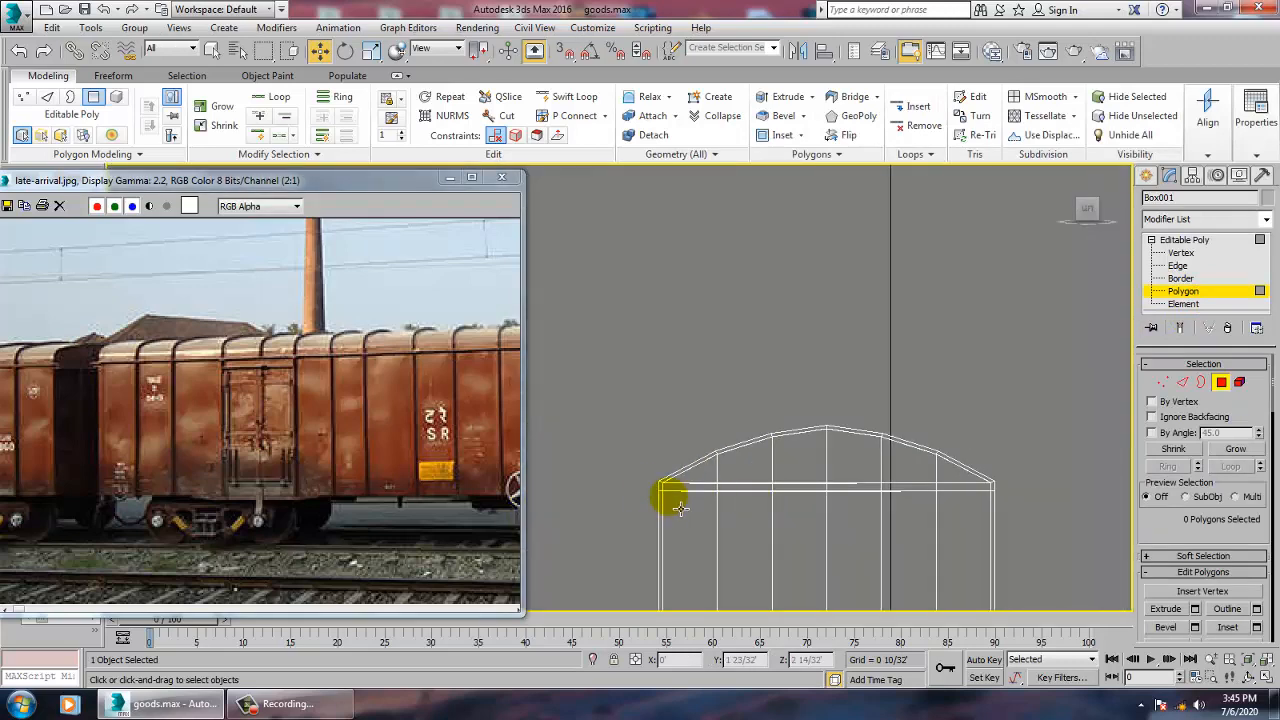
pyautogui.click(1039, 489)
pyautogui.hotkey('alt', 'w')
pyautogui.click(963, 520)
pyautogui.hotkey('alt', 'w')
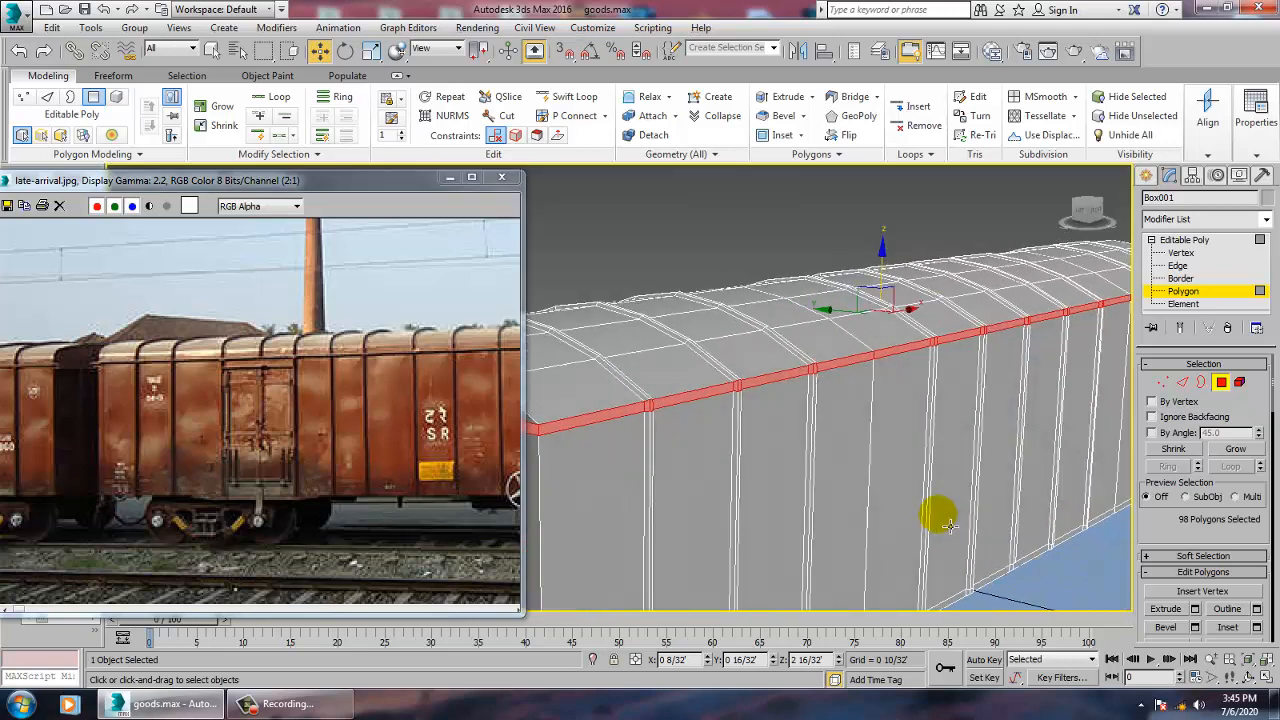
# Examine the selected band below the roof edge, especially where it crosses the raised ribs.
pyautogui.keyDown('alt'); pyautogui.moveTo(950, 526); pyautogui.dragTo(874, 537, button='middle'); pyautogui.keyUp('alt')
pyautogui.scroll(5, 826, 515)
pyautogui.moveTo(801, 457); pyautogui.dragTo(829, 582, button='middle')
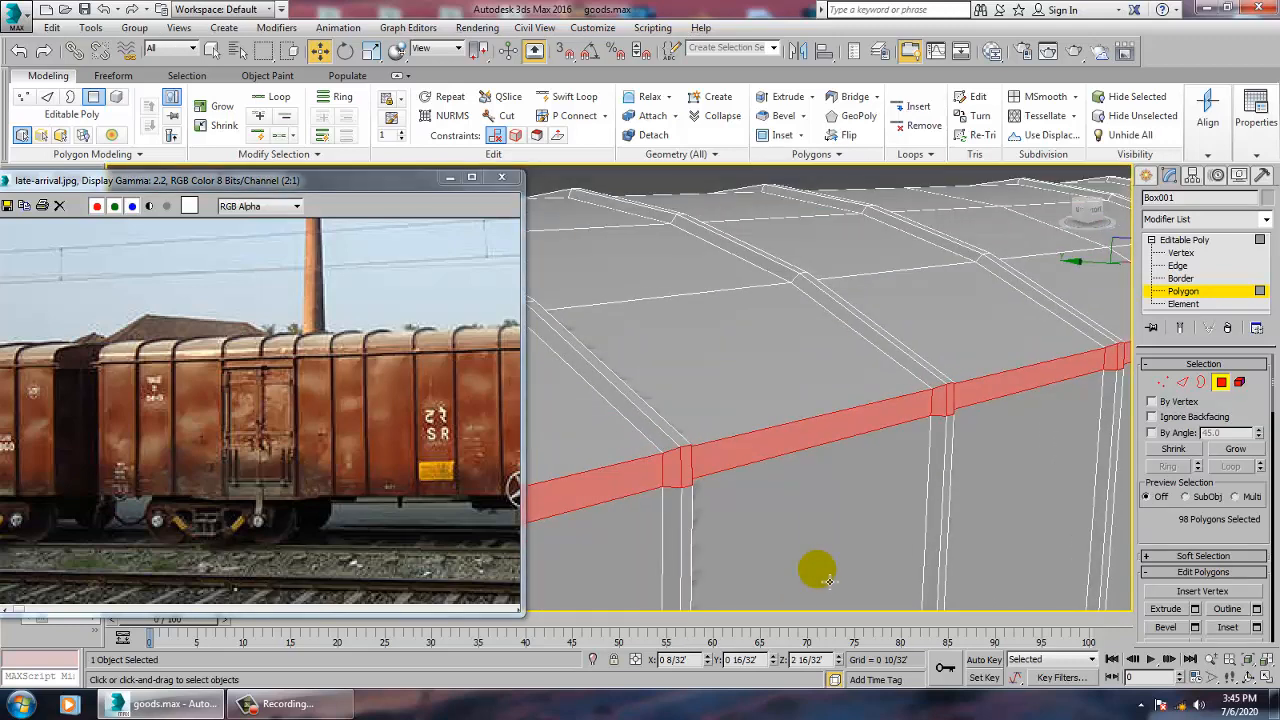
pyautogui.hotkey('alt', 'w')
pyautogui.rightClick(851, 323)
pyautogui.hotkey('alt', 'w')
pyautogui.moveTo(743, 323); pyautogui.dragTo(789, 297, button='middle')
pyautogui.scroll(2, 735, 295)
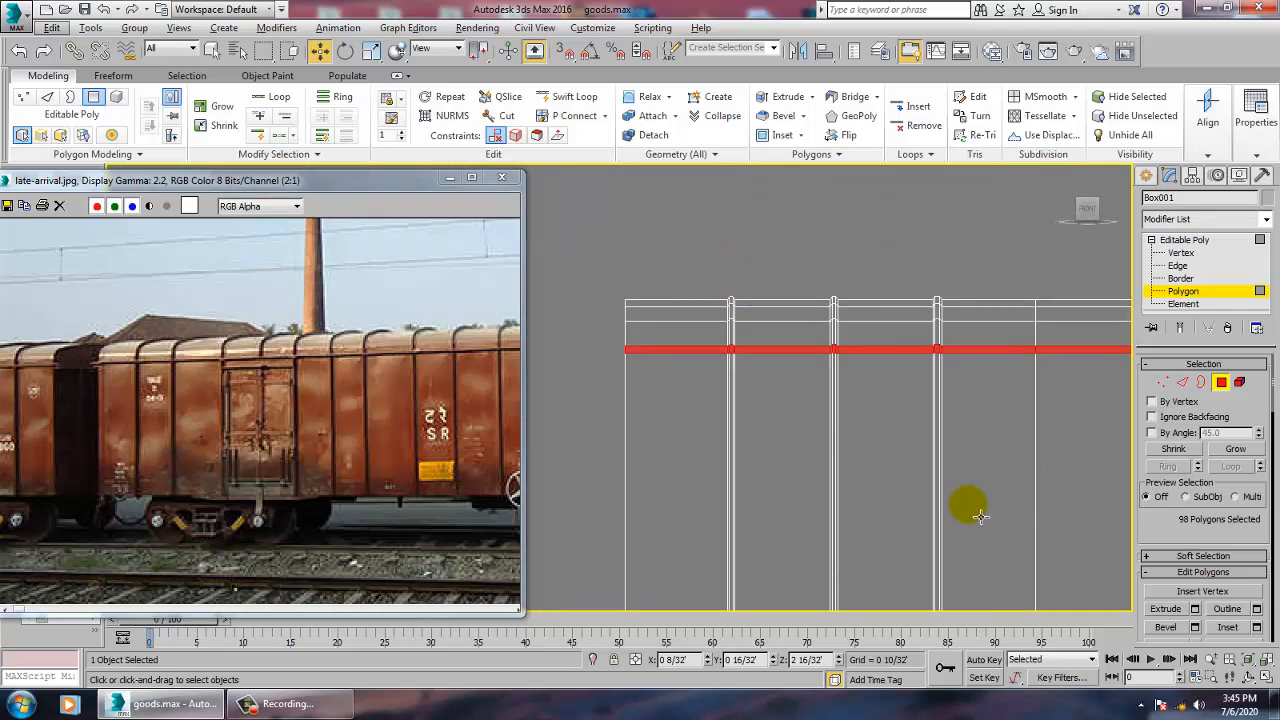
pyautogui.hotkey('alt', 'w')
pyautogui.rightClick(930, 472)
pyautogui.hotkey('alt', 'w')
pyautogui.scroll(-8, 925, 486)
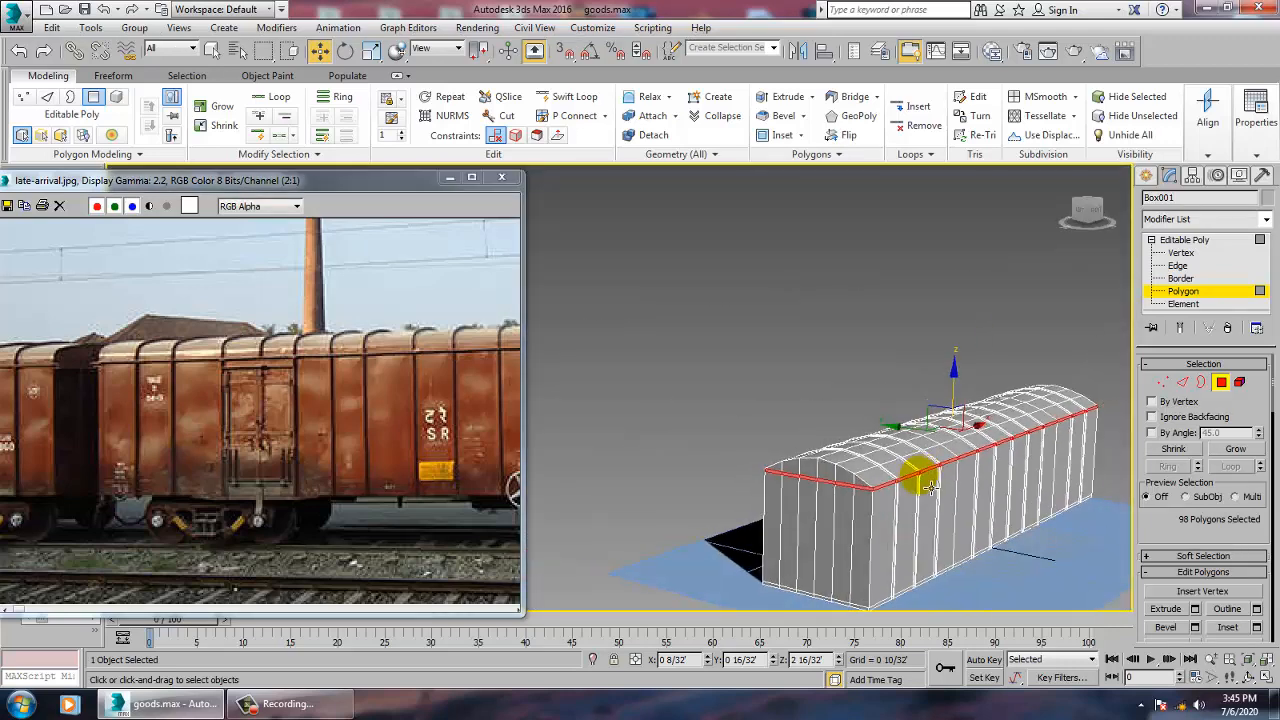
pyautogui.scroll(6, 931, 492)
pyautogui.scroll(6, 737, 503)
pyautogui.scroll(-9, 766, 497)
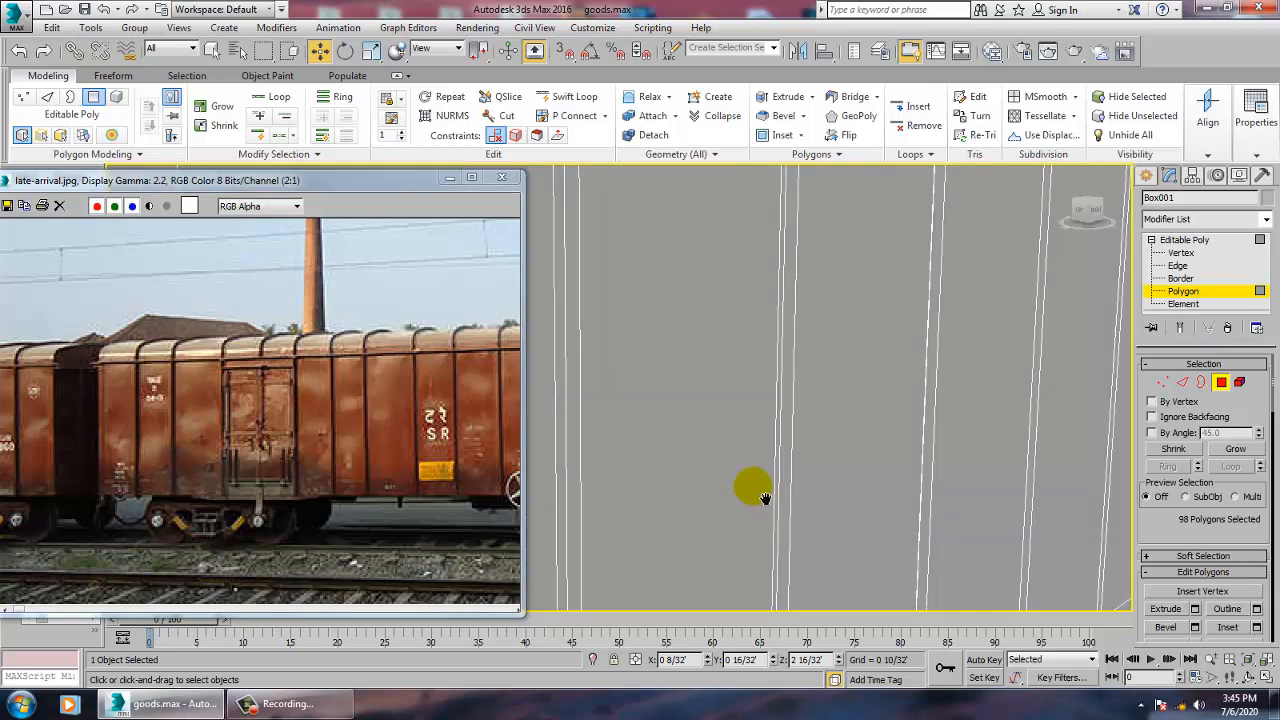
pyautogui.scroll(3, 753, 508)
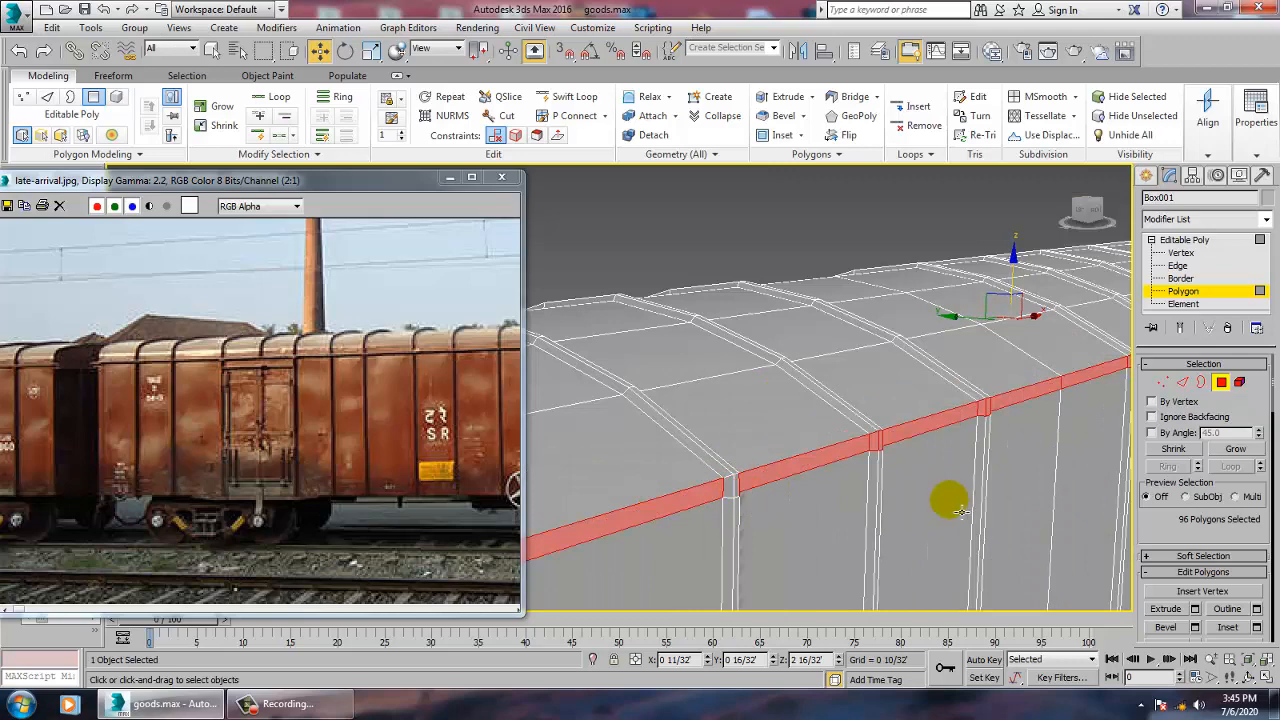
# Try to remove the small rib polygons from the band selection along the wagon's side.
pyautogui.keyDown('alt'); pyautogui.moveTo(960, 512); pyautogui.dragTo(828, 500, button='middle'); pyautogui.keyUp('alt')
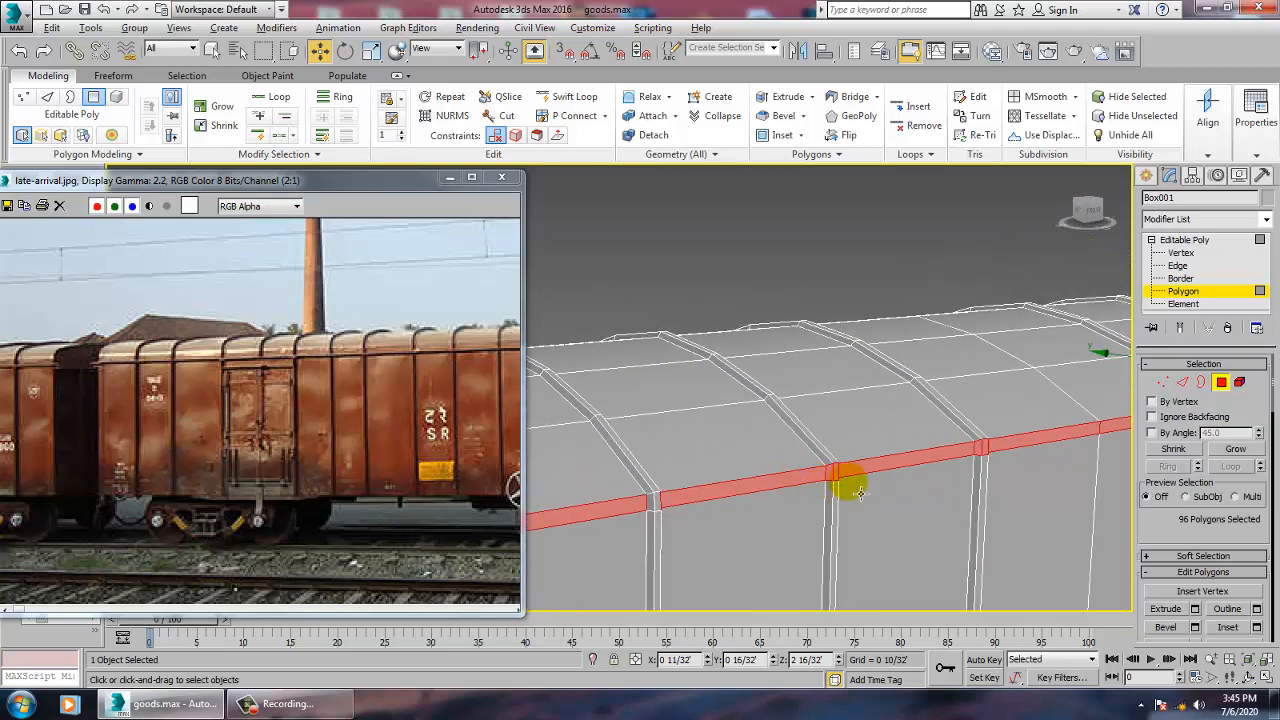
pyautogui.keyDown('alt'); pyautogui.click(840, 485); pyautogui.keyUp('alt')
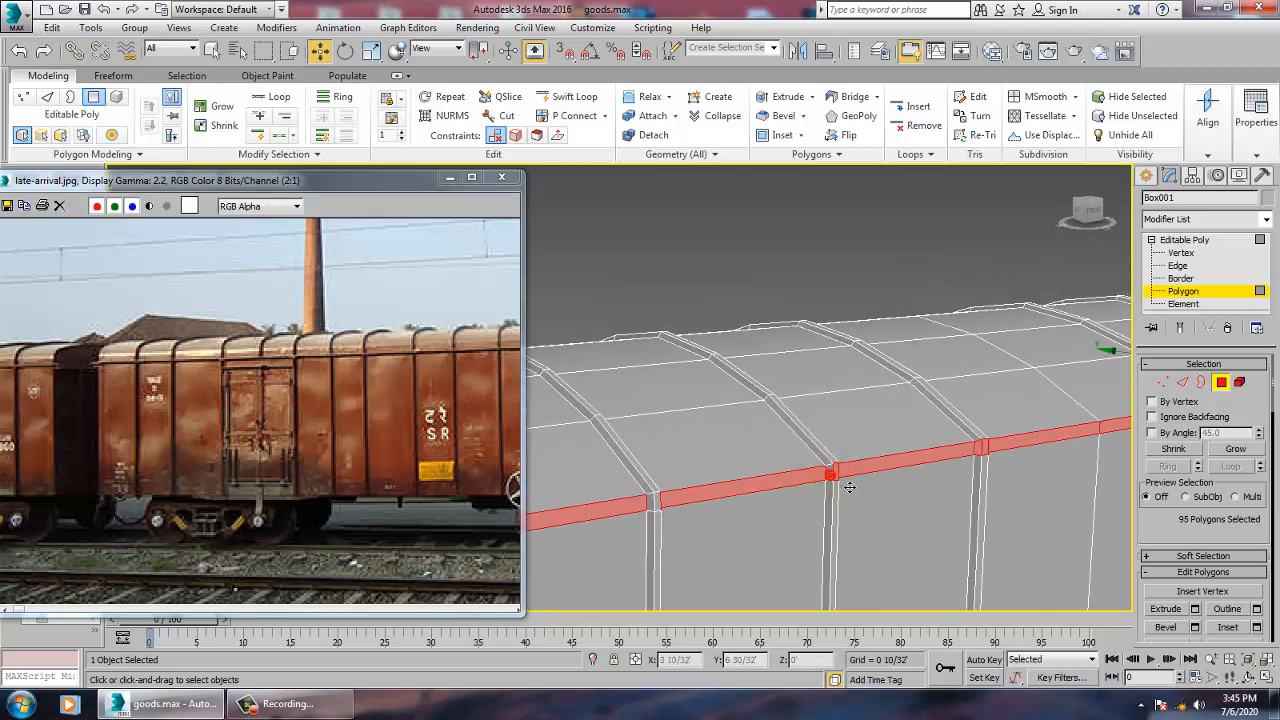
pyautogui.keyDown('alt'); pyautogui.click(988, 463); pyautogui.keyUp('alt')
pyautogui.keyDown('alt'); pyautogui.moveTo(1064, 465); pyautogui.dragTo(866, 506, button='middle'); pyautogui.keyUp('alt')
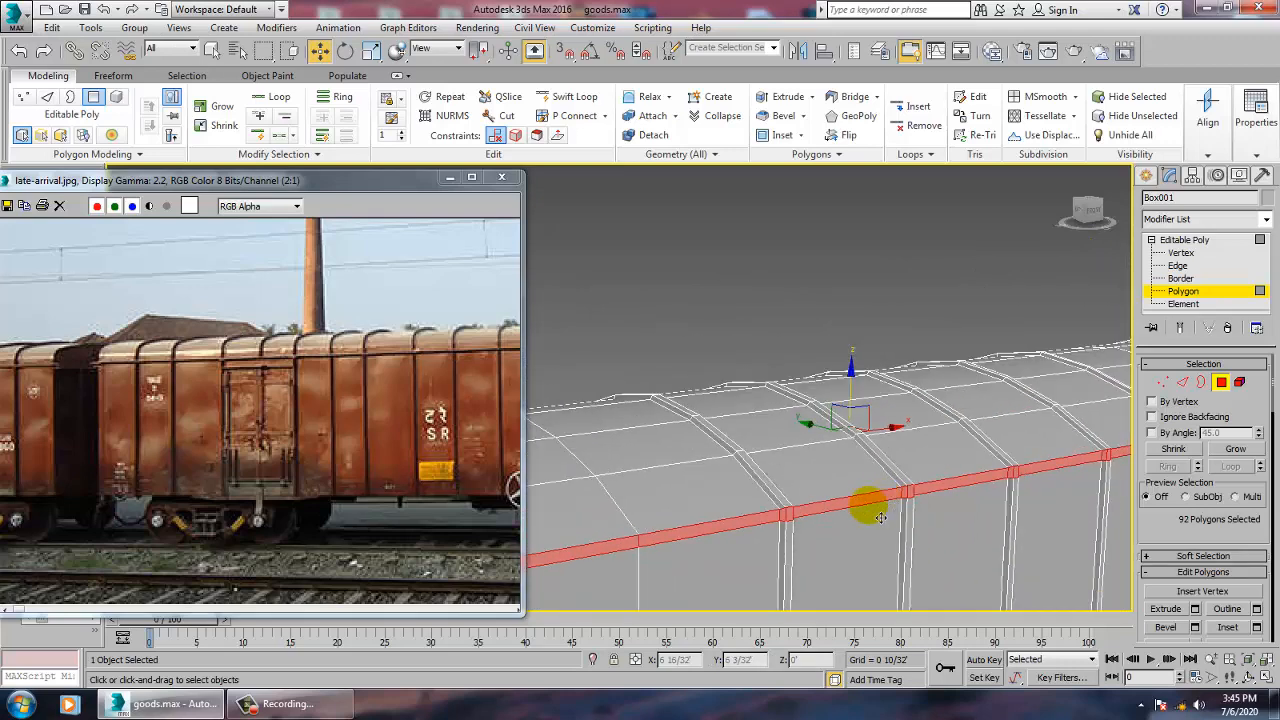
pyautogui.keyDown('alt'); pyautogui.click(786, 517); pyautogui.keyUp('alt')
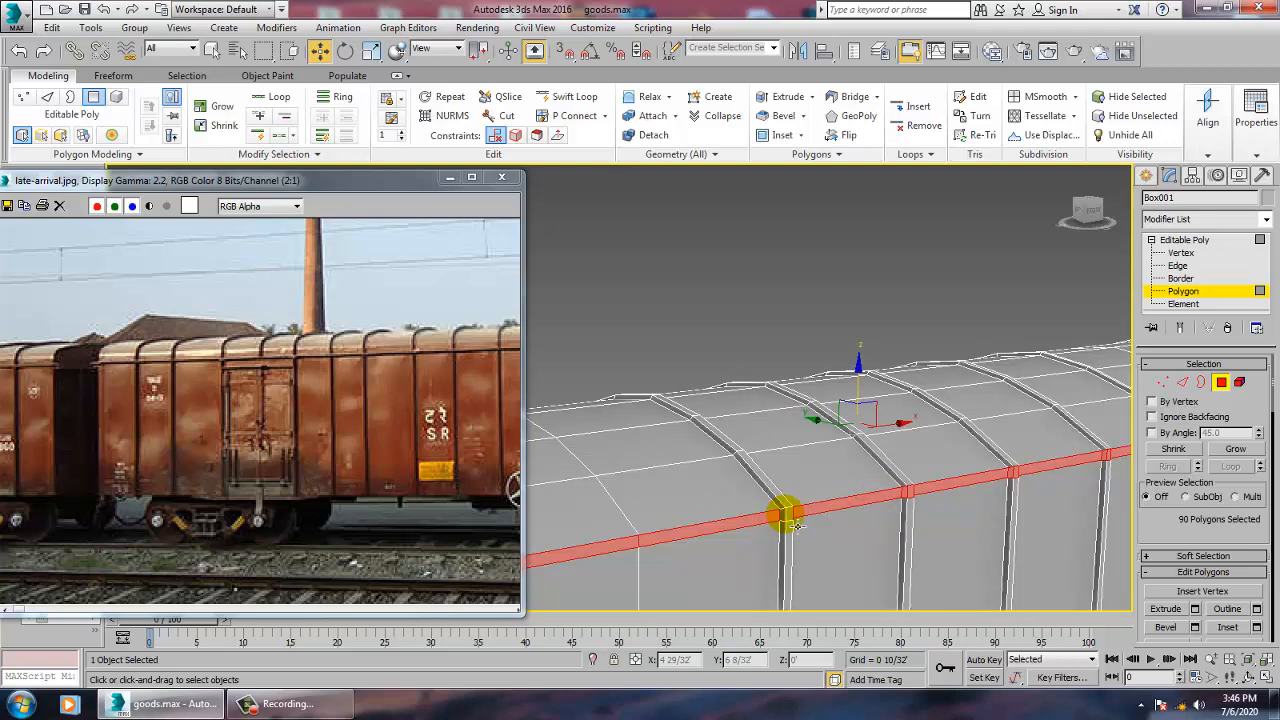
pyautogui.keyDown('alt'); pyautogui.click(909, 492); pyautogui.keyUp('alt')
pyautogui.keyDown('alt'); pyautogui.click(912, 492); pyautogui.keyUp('alt')
pyautogui.keyDown('alt'); pyautogui.moveTo(912, 493); pyautogui.dragTo(823, 462, button='middle'); pyautogui.keyUp('alt')
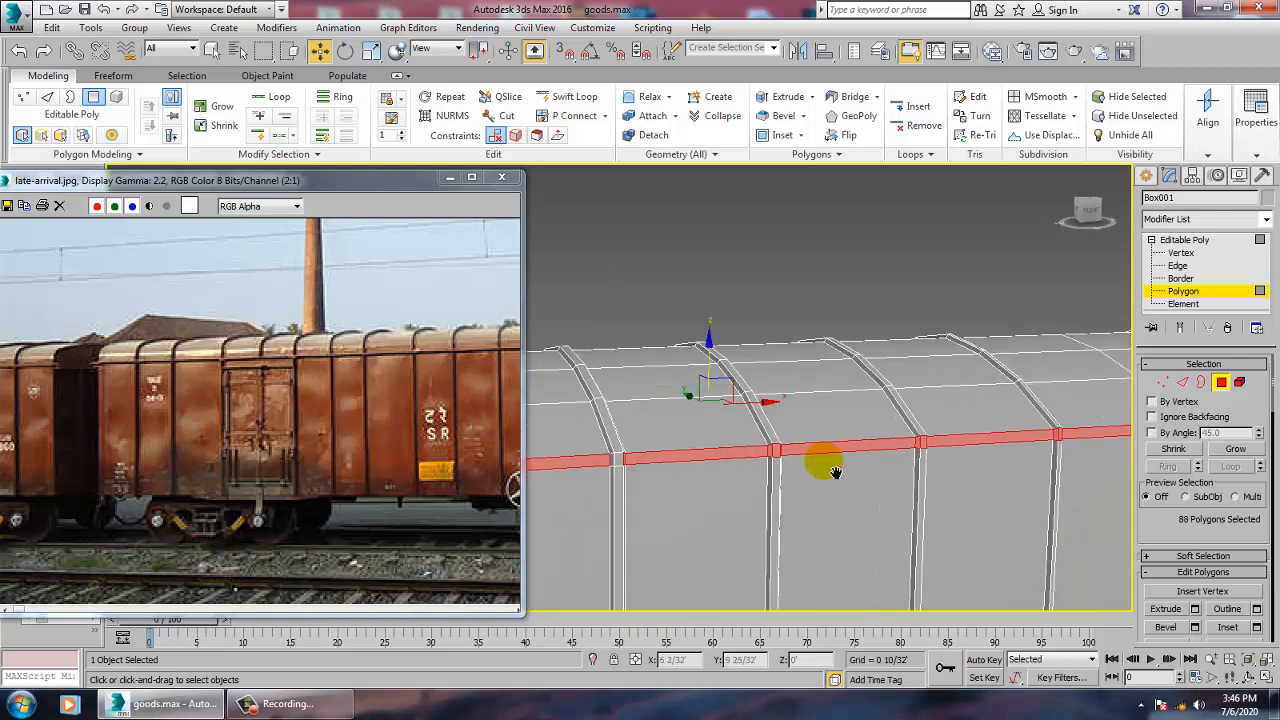
pyautogui.scroll(5, 835, 472)
pyautogui.keyDown('alt'); pyautogui.click(564, 391); pyautogui.keyUp('alt')
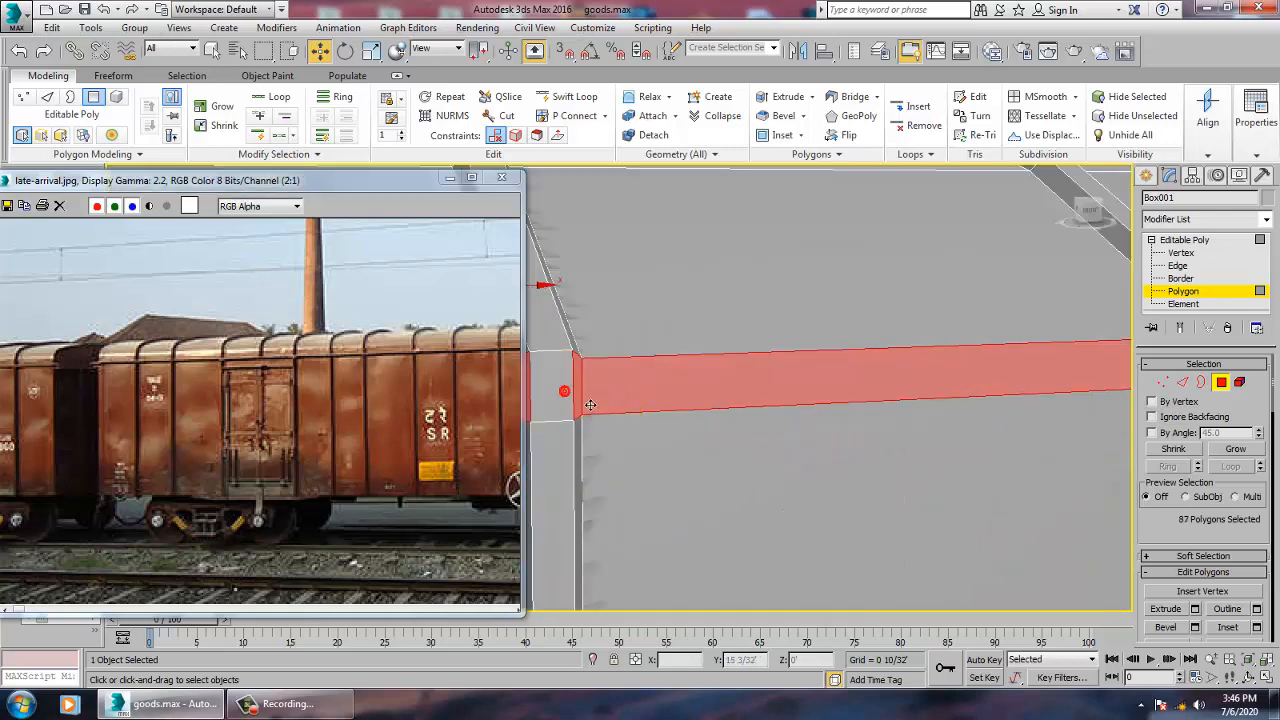
pyautogui.keyDown('alt'); pyautogui.click(579, 397); pyautogui.keyUp('alt')
pyautogui.moveTo(582, 397); pyautogui.dragTo(1108, 470, button='middle')
pyautogui.keyDown('alt'); pyautogui.click(937, 505); pyautogui.keyUp('alt')
# Restore the removed rib polygons to the band selection below the roof edge.
pyautogui.scroll(-8, 934, 491)
pyautogui.scroll(4, 890, 480)
pyautogui.moveTo(714, 482)
pyautogui.mouseDown(button='middle')
pyautogui.moveTo(666, 460)
pyautogui.moveTo(737, 473)
pyautogui.mouseUp(button='middle')
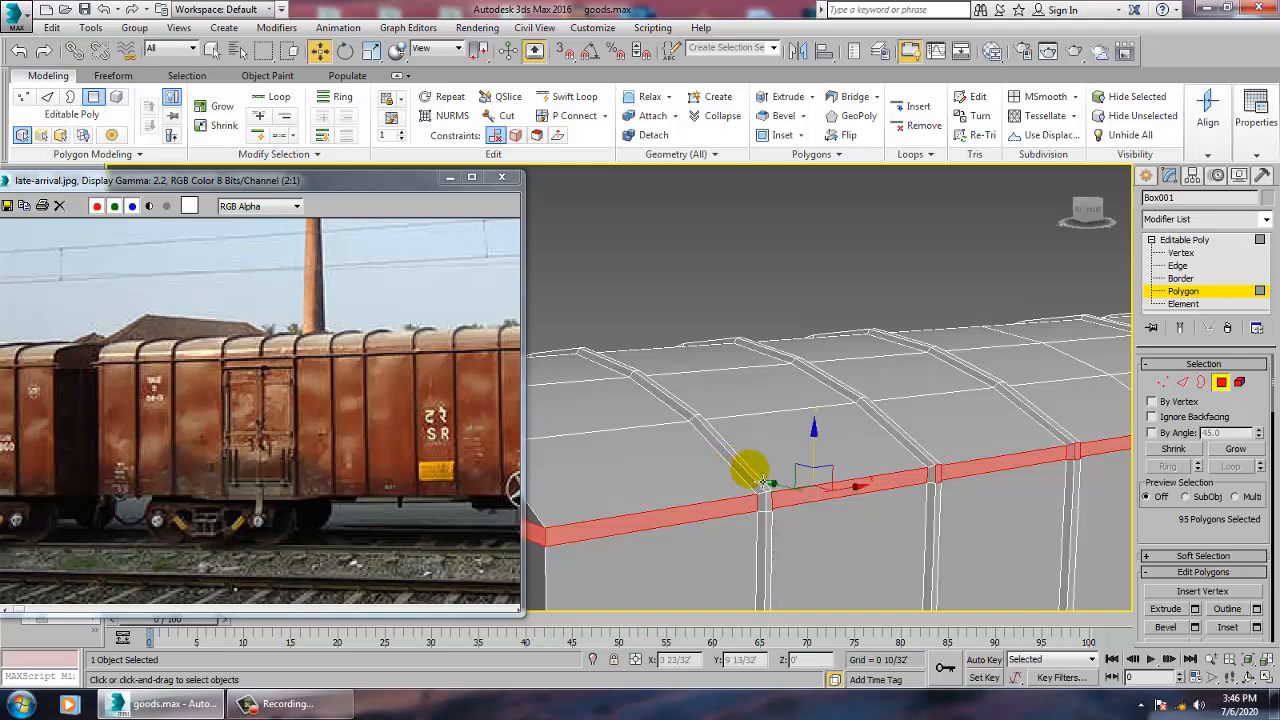
pyautogui.keyDown('ctrl'); pyautogui.click(762, 482); pyautogui.keyUp('ctrl')
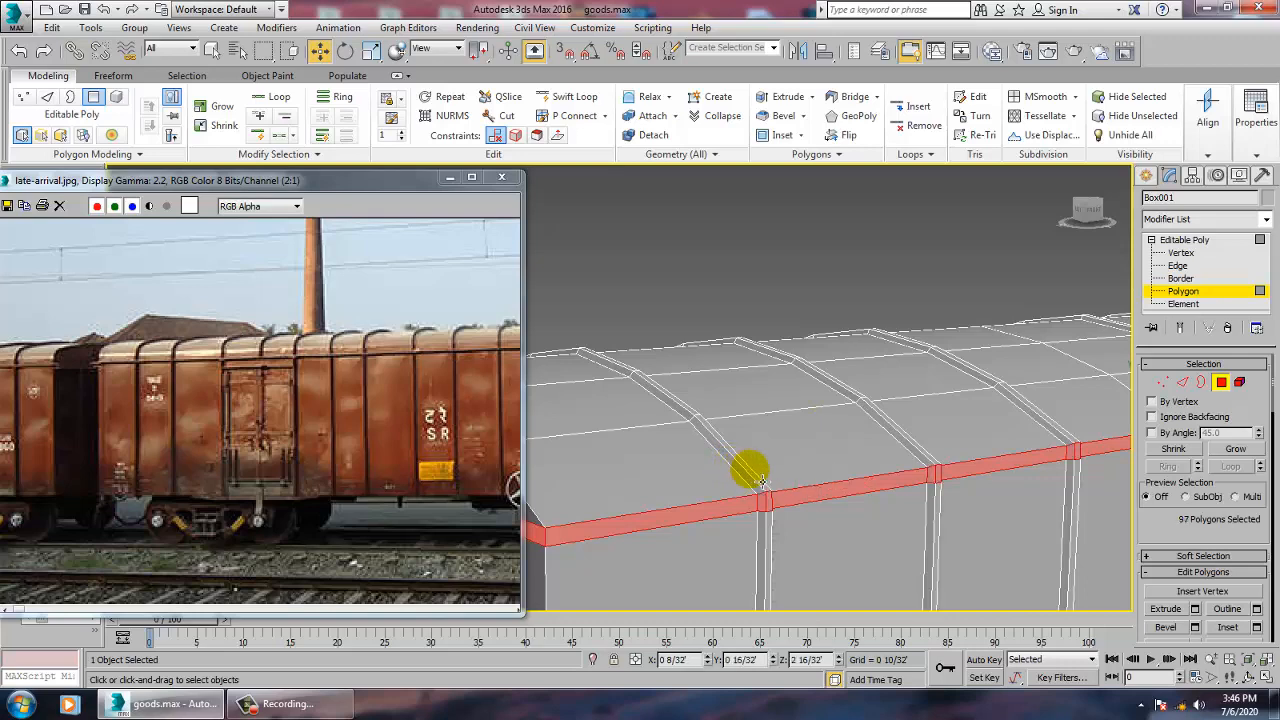
# Extrude the selected band by Local Normal, reduce the height to about 0', and apply the extrusion.
pyautogui.click(1196, 610)
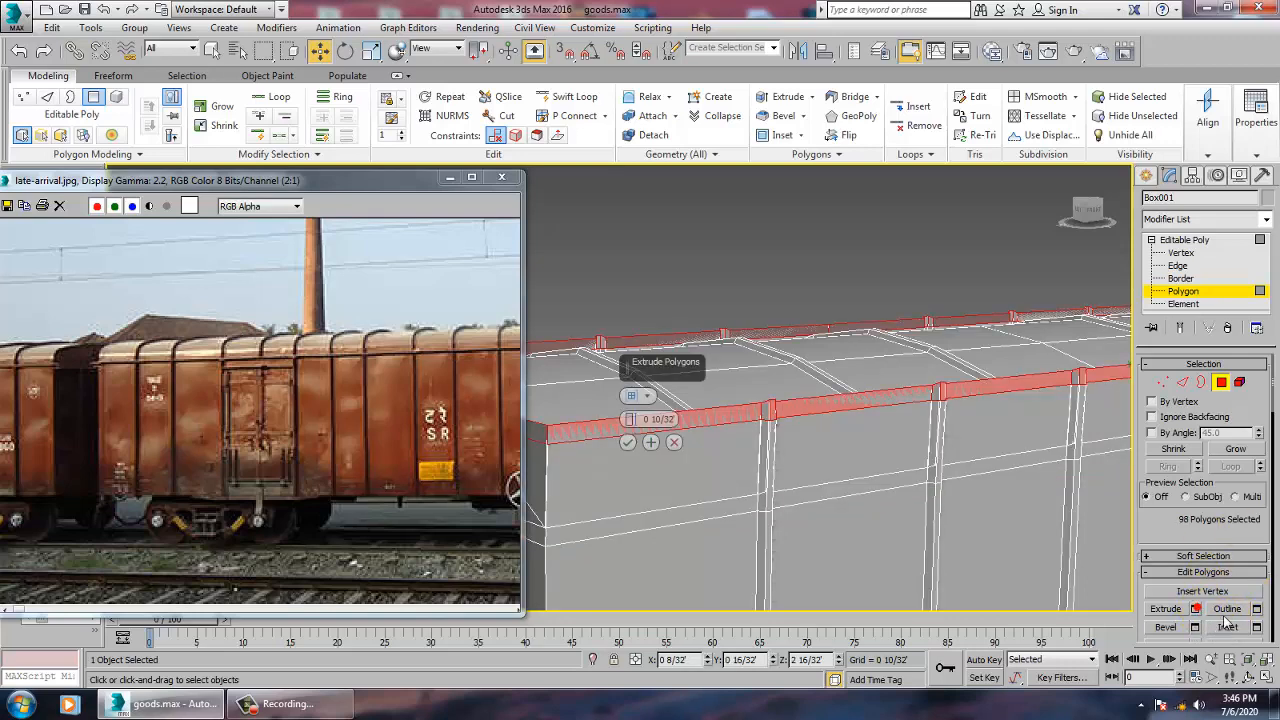
pyautogui.click(631, 396)
pyautogui.click(664, 419)
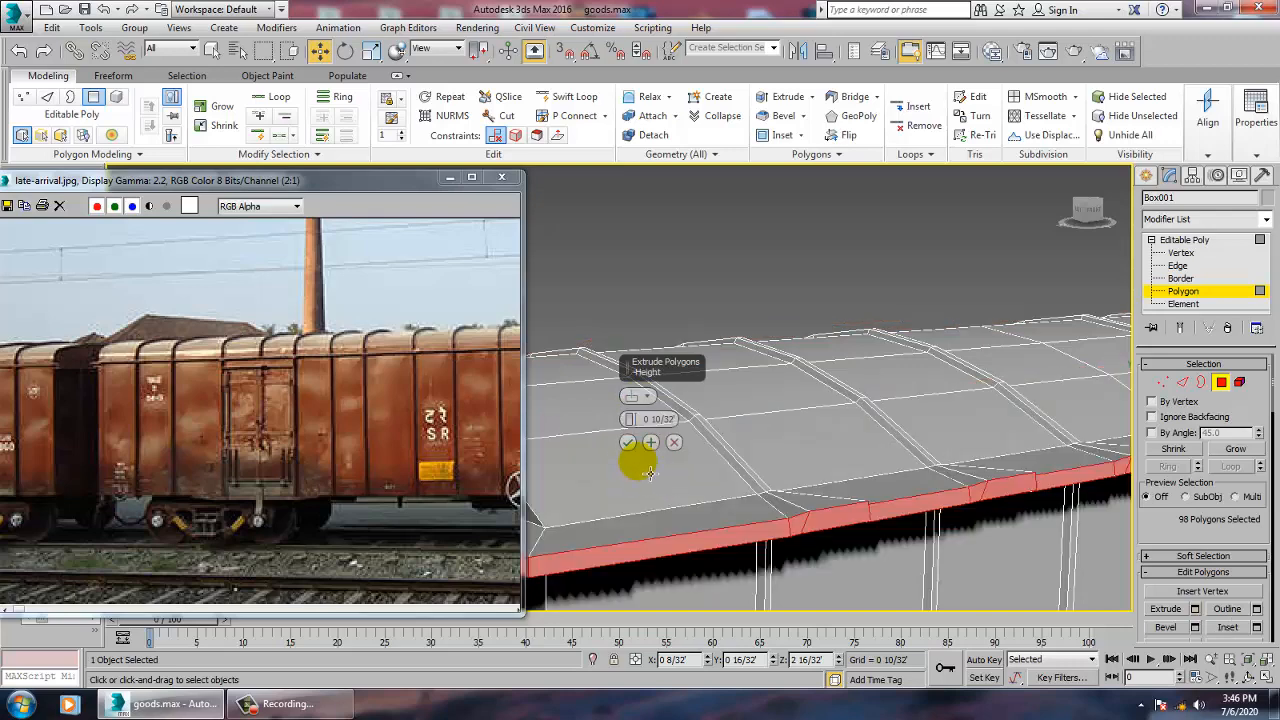
pyautogui.moveTo(630, 423); pyautogui.dragTo(658, 483)
pyautogui.keyDown('alt'); pyautogui.moveTo(852, 443); pyautogui.dragTo(900, 440, button='middle'); pyautogui.keyUp('alt')
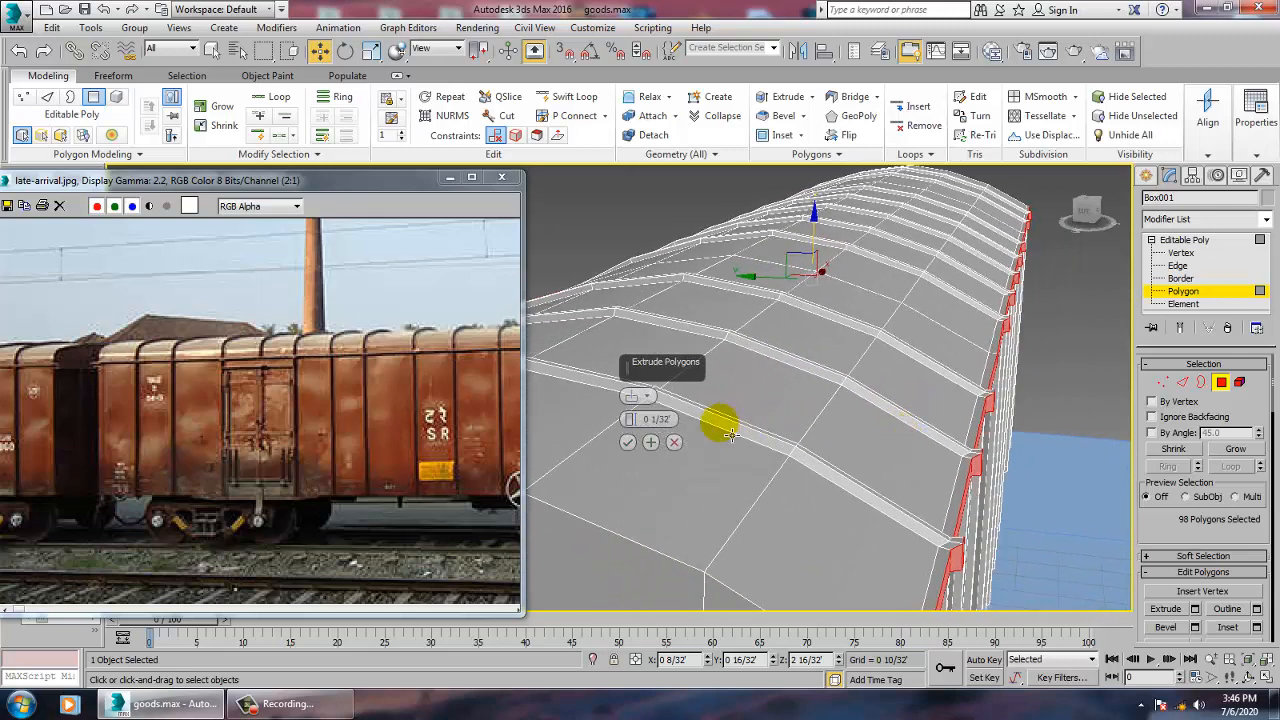
pyautogui.rightClick(631, 421)
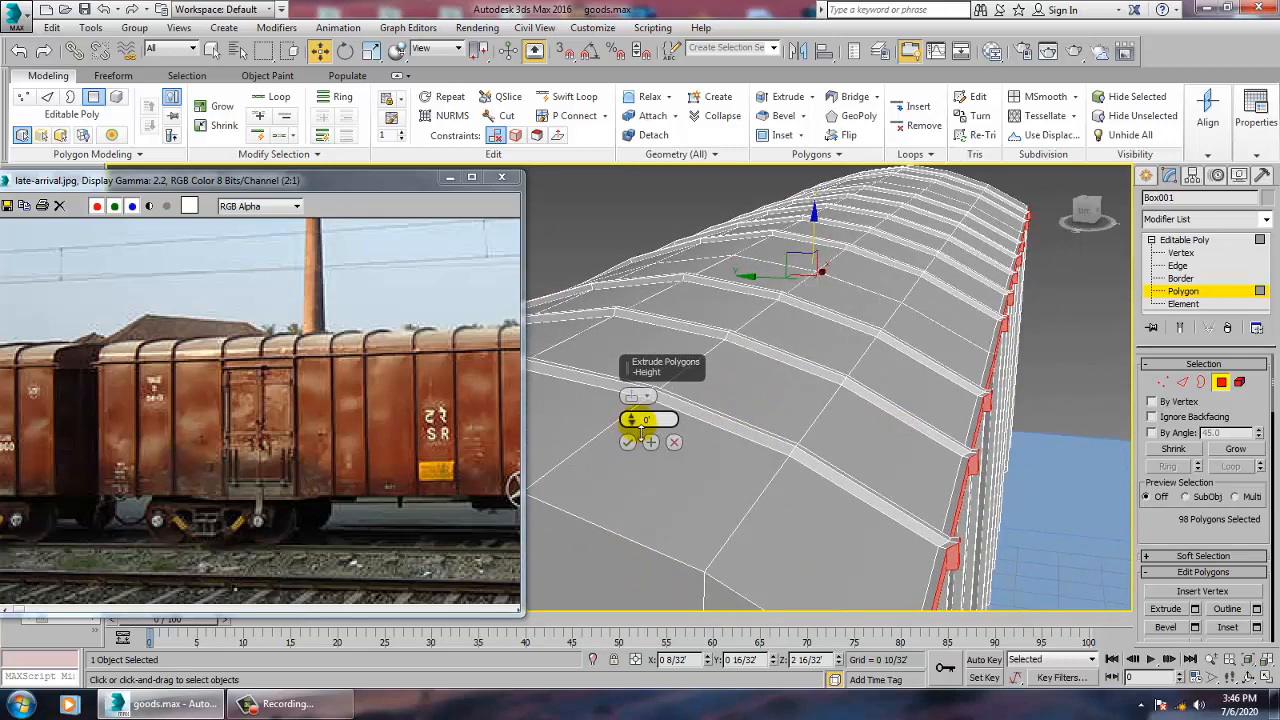
pyautogui.click(630, 445)
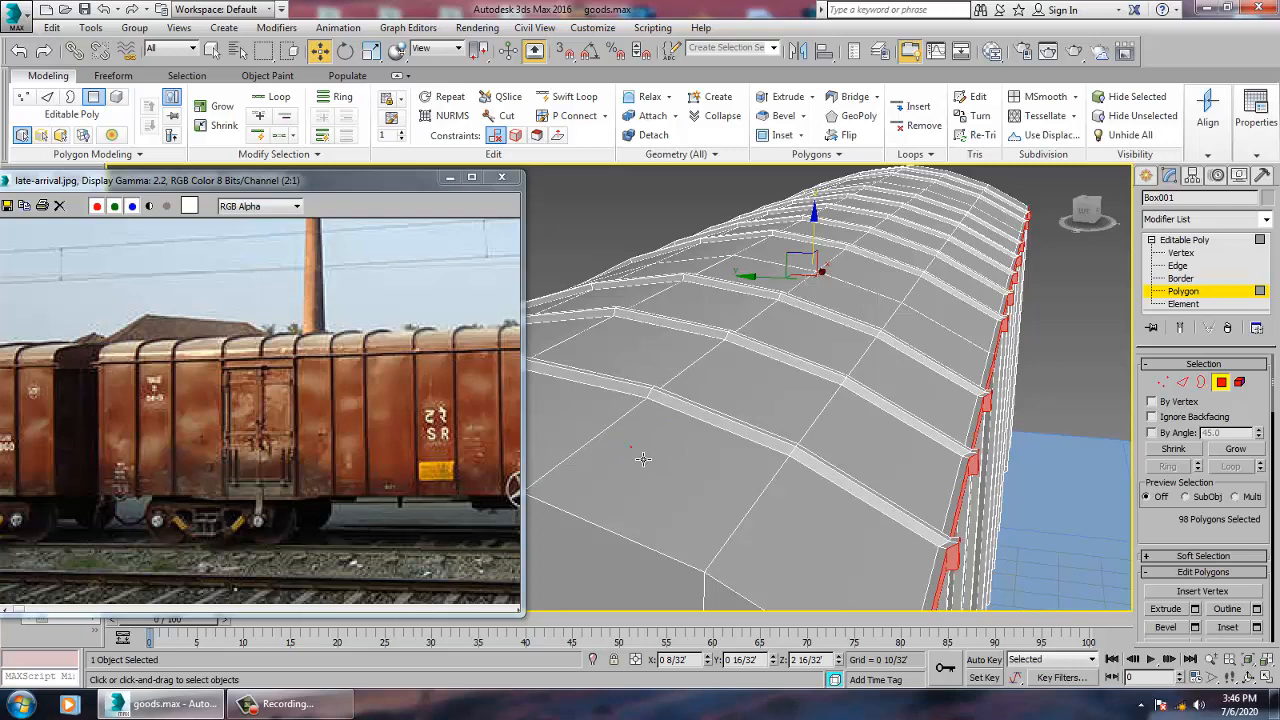
# Deselect the band polygons and inspect the roof edge at the wagon's end and side.
pyautogui.click(1078, 373)
pyautogui.scroll(-5, 1078, 373)
pyautogui.keyDown('alt'); pyautogui.moveTo(1010, 420); pyautogui.dragTo(810, 436, button='middle'); pyautogui.keyUp('alt')
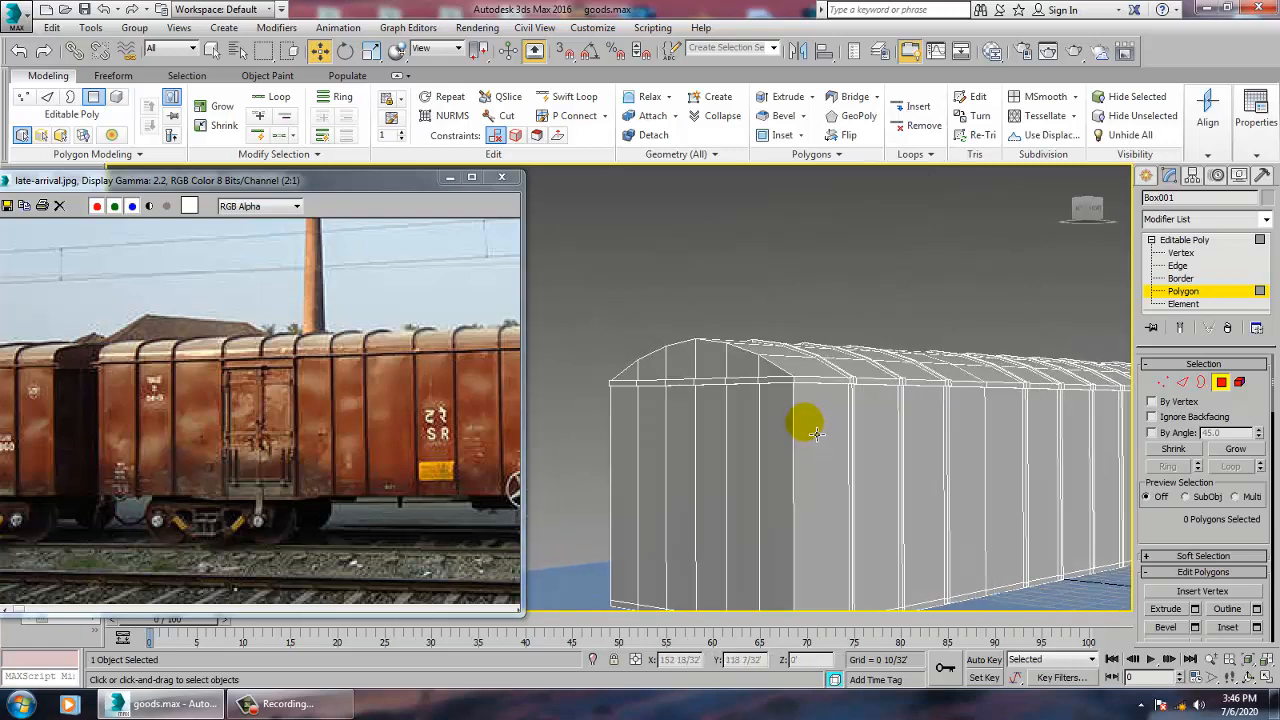
pyautogui.scroll(5, 816, 432)
pyautogui.scroll(-5, 828, 448)
pyautogui.keyDown('alt'); pyautogui.moveTo(978, 477); pyautogui.dragTo(961, 480, button='middle'); pyautogui.keyUp('alt')
# Undo the last operation, clear the restored band selection, and check the ribs along the wagon's side.
pyautogui.hotkey('ctrl', 'z')
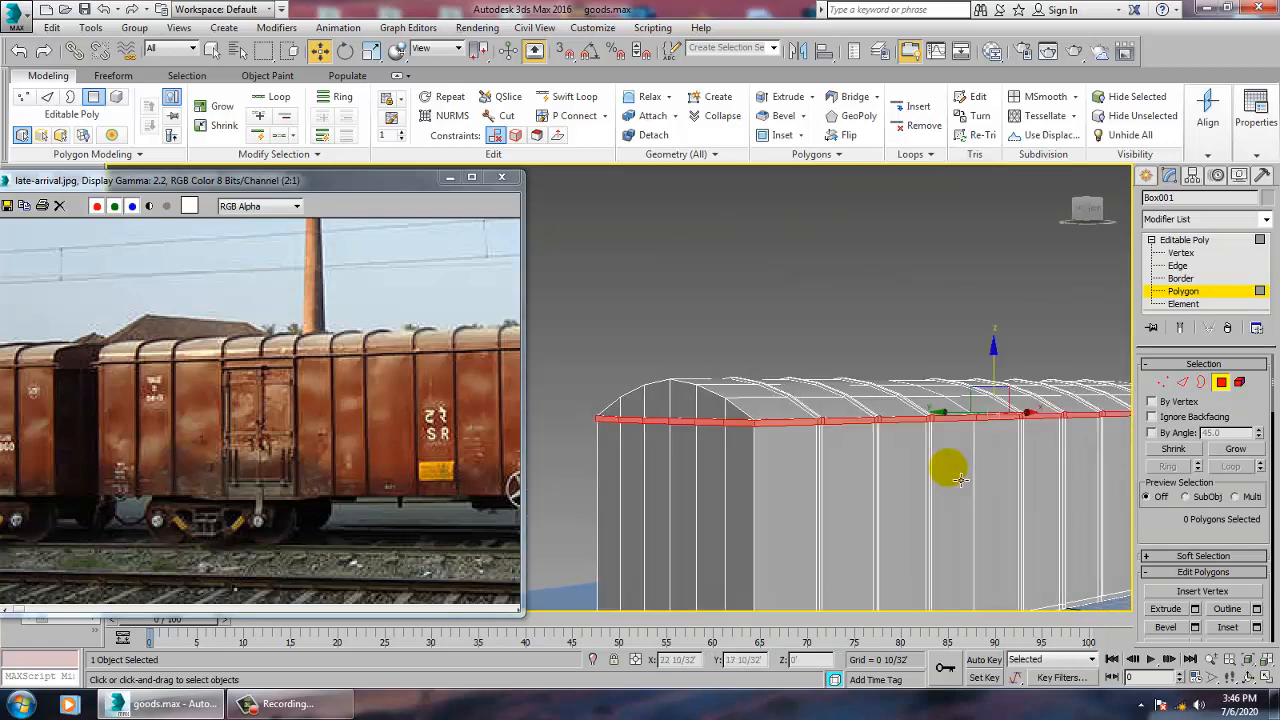
pyautogui.click(734, 208)
pyautogui.keyDown('alt'); pyautogui.moveTo(853, 358); pyautogui.dragTo(866, 403, button='middle'); pyautogui.keyUp('alt')
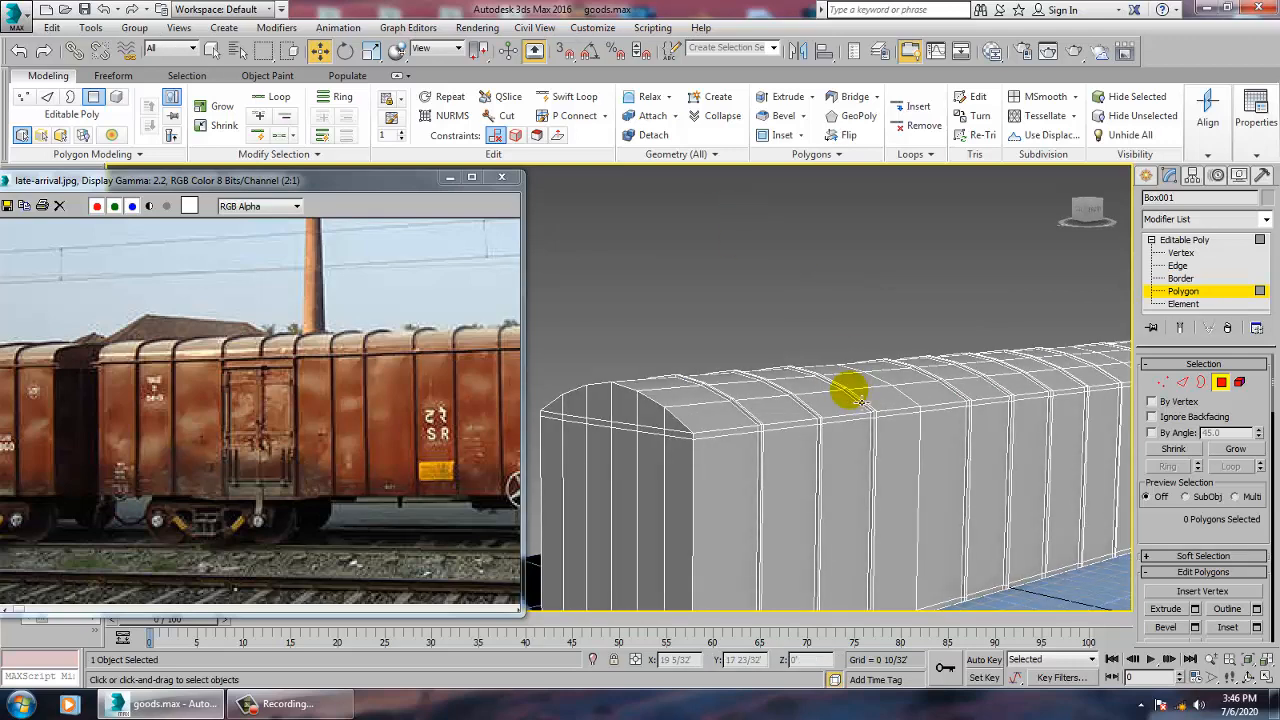
pyautogui.moveTo(914, 528)
pyautogui.keyDown('alt'); pyautogui.mouseDown(button='middle')
pyautogui.moveTo(931, 537)
pyautogui.moveTo(970, 520)
pyautogui.moveTo(938, 541)
pyautogui.moveTo(906, 529)
pyautogui.mouseUp(button='middle'); pyautogui.keyUp('alt')
pyautogui.scroll(-3, 974, 545)
pyautogui.scroll(3, 970, 562)
pyautogui.moveTo(906, 529); pyautogui.dragTo(912, 552, button='middle')
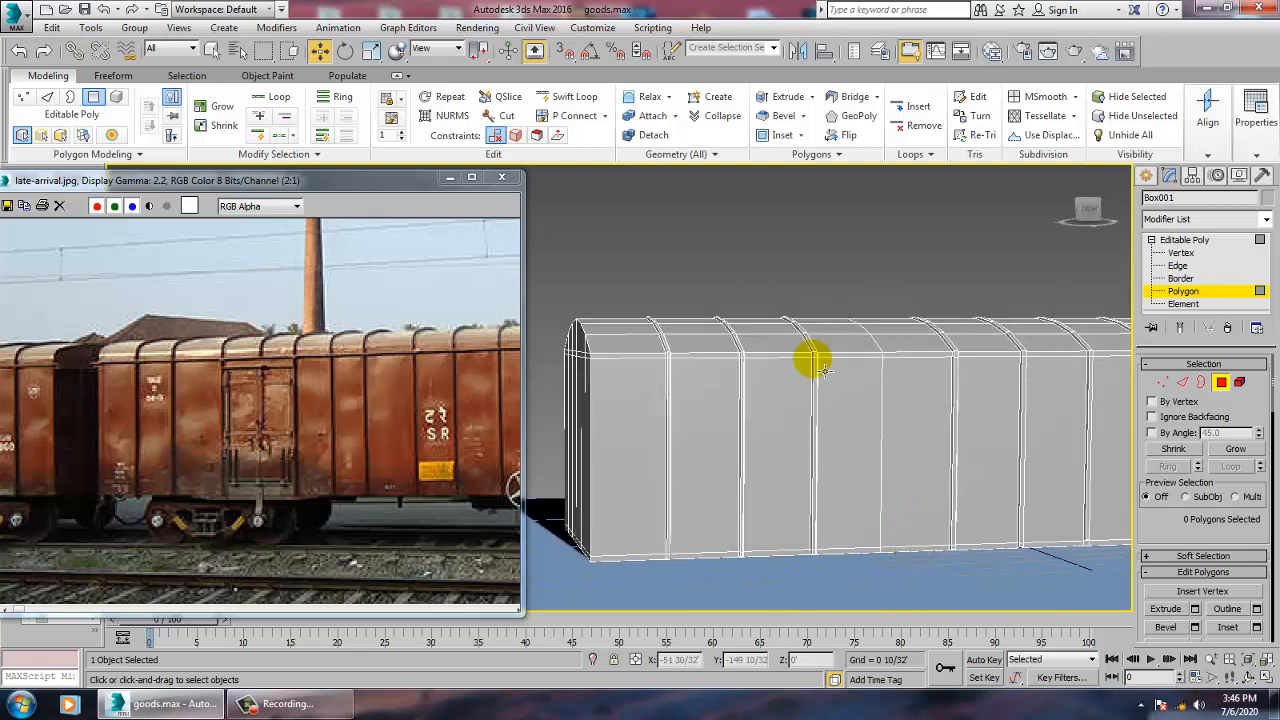
pyautogui.keyDown('alt'); pyautogui.moveTo(820, 370); pyautogui.dragTo(828, 423, button='middle'); pyautogui.keyUp('alt')
# Select the ring of vertices at the plain seam between two ribs, and leave vertex editing.
pyautogui.press('1')
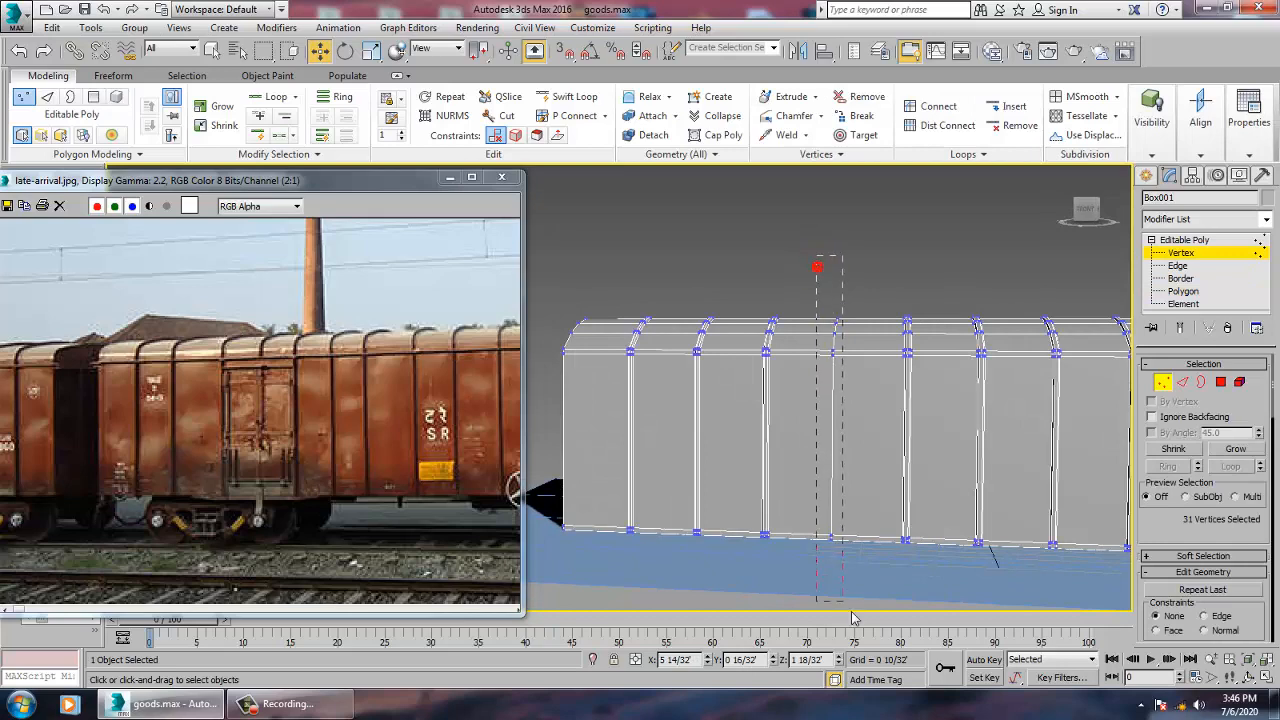
pyautogui.moveTo(853, 618); pyautogui.dragTo(853, 616)
pyautogui.moveTo(900, 440)
pyautogui.keyDown('alt'); pyautogui.mouseDown(button='middle')
pyautogui.moveTo(851, 423)
pyautogui.moveTo(890, 430)
pyautogui.mouseUp(button='middle'); pyautogui.keyUp('alt')
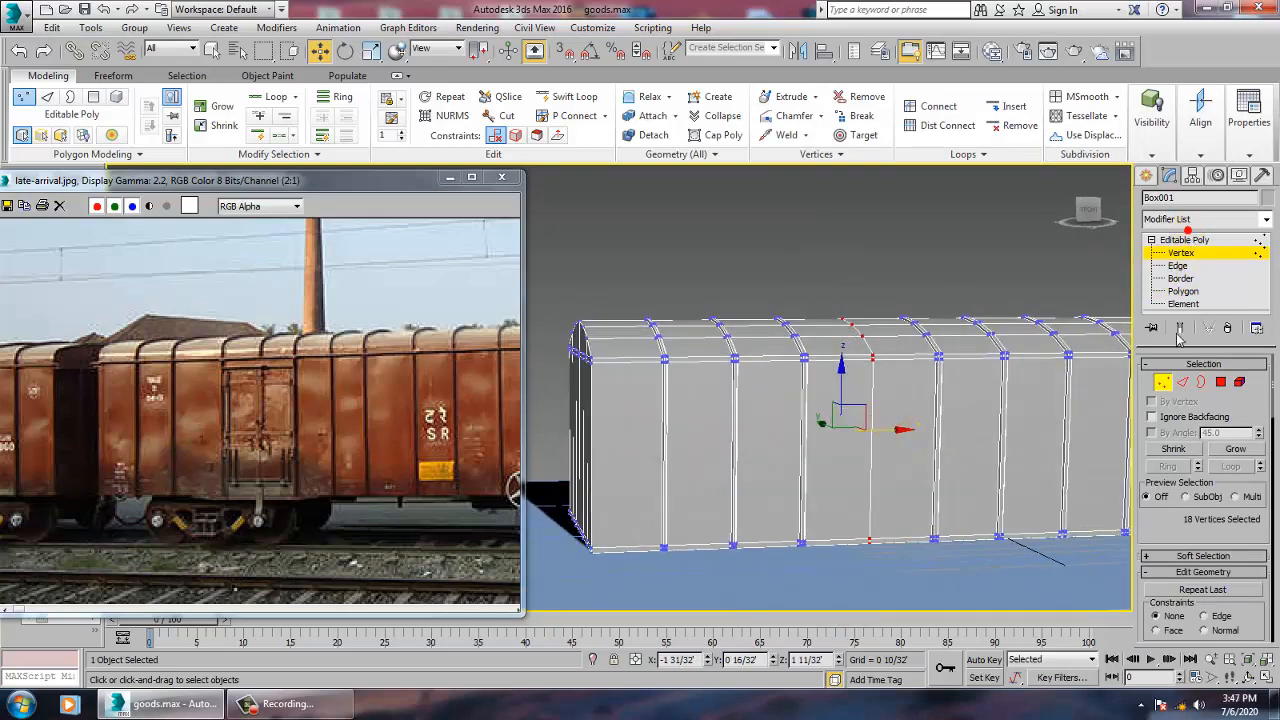
pyautogui.click(1182, 240)
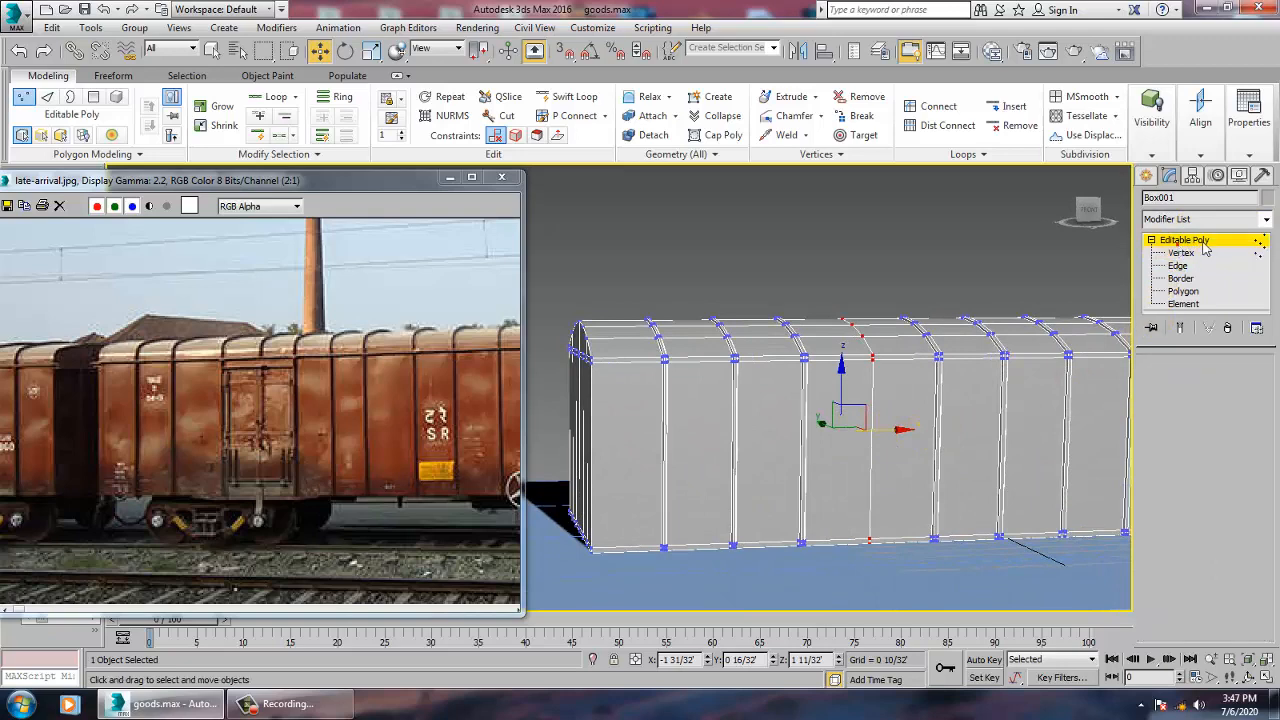
# Set the wagon's object color to a custom reddish brown sampled from the reference photo, with red 56, green 8 and blue 3.
pyautogui.click(1265, 197)
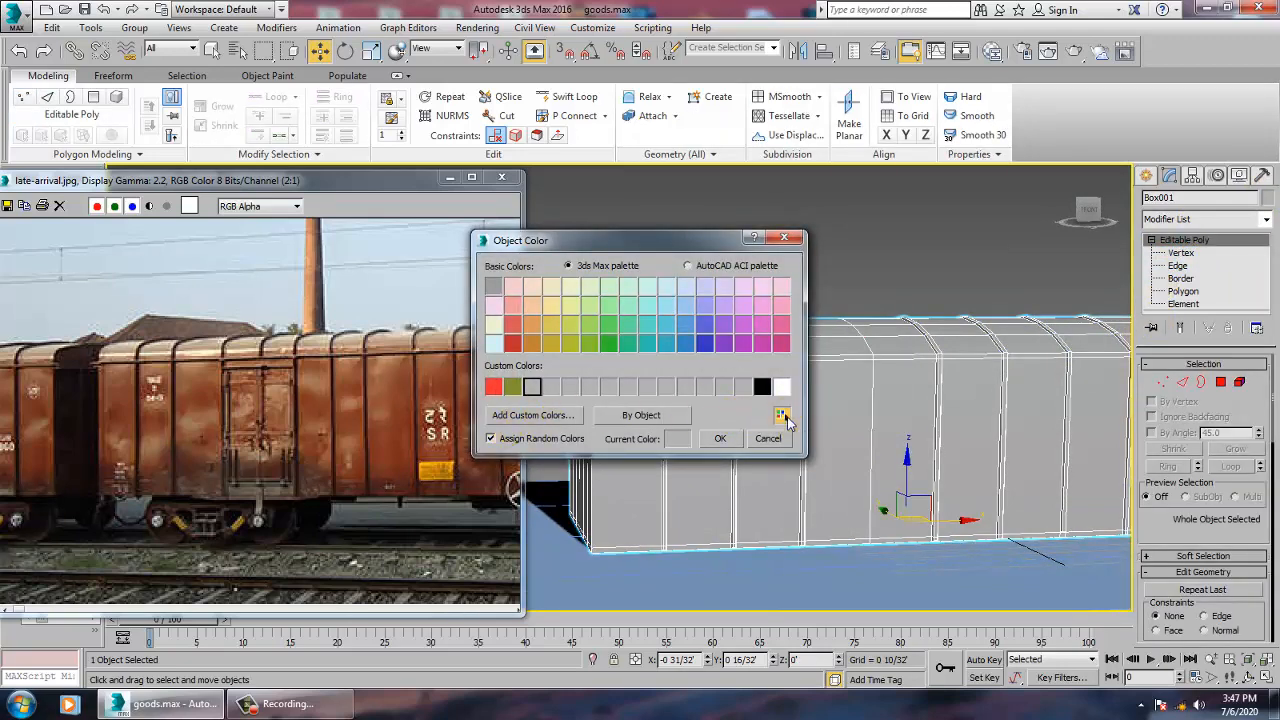
pyautogui.click(779, 415)
pyautogui.click(326, 446)
pyautogui.click(543, 416)
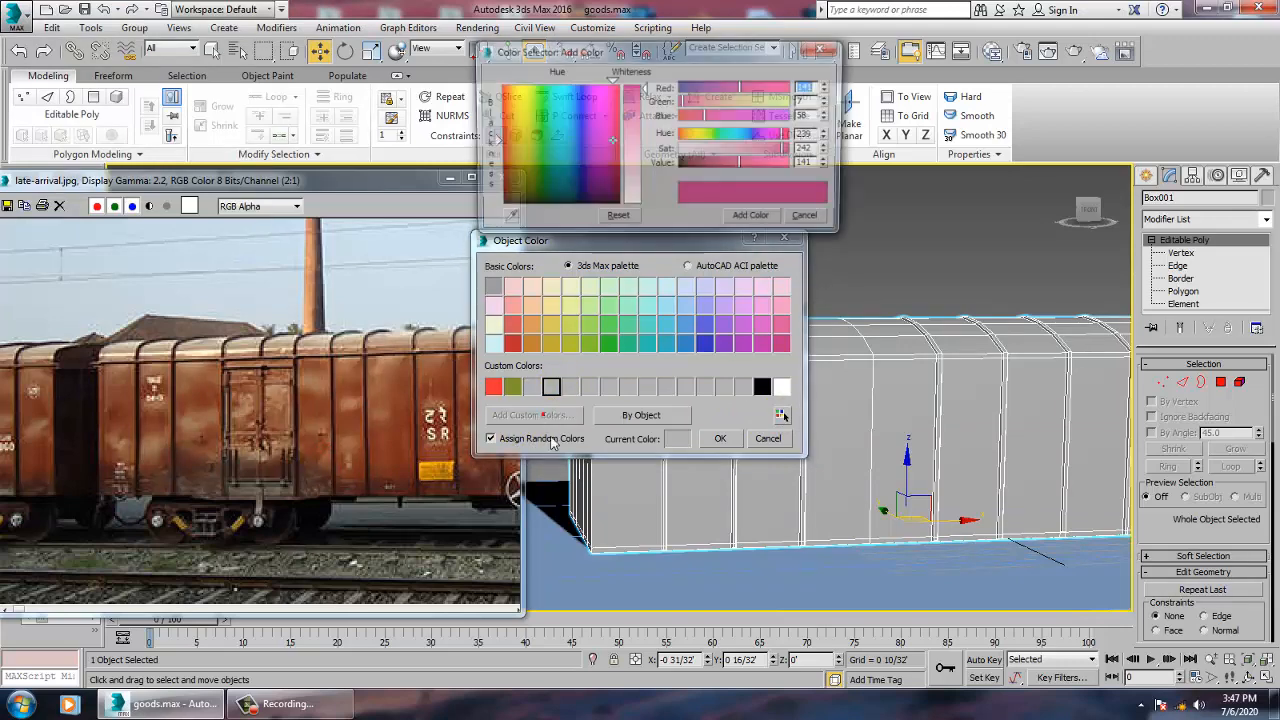
pyautogui.click(400, 420)
pyautogui.click(770, 219)
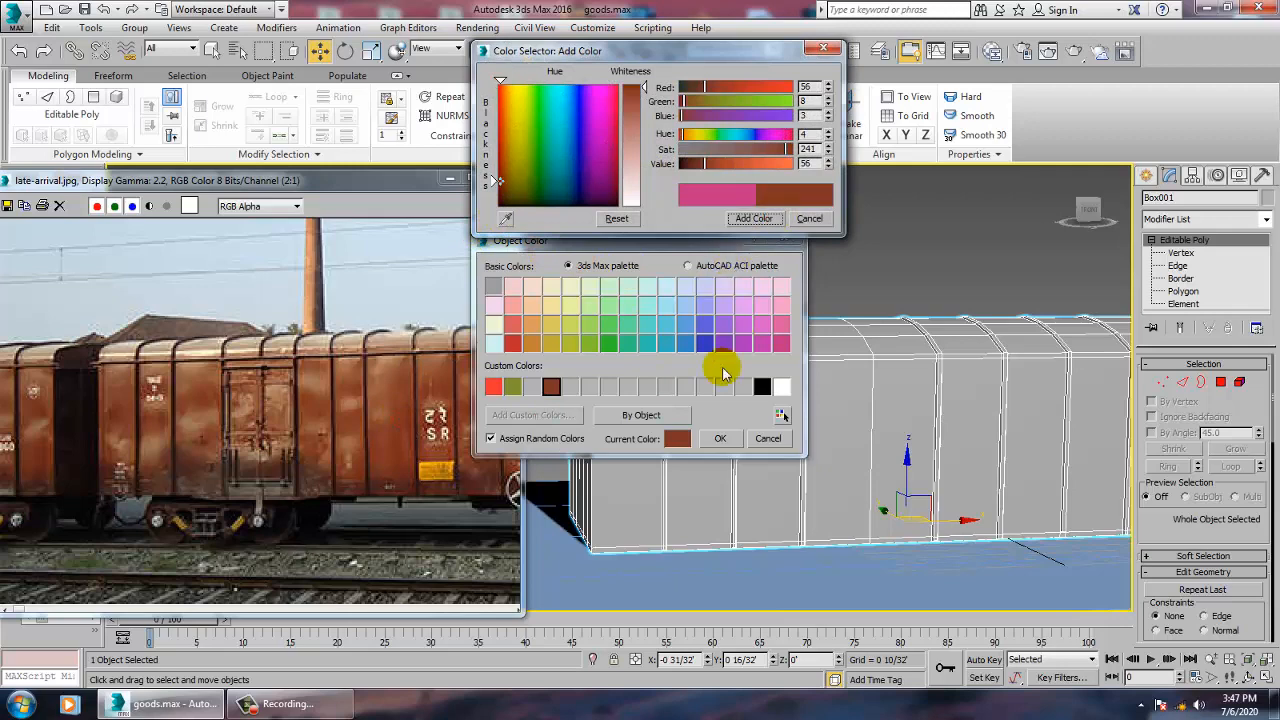
pyautogui.click(720, 439)
pyautogui.click(795, 236)
pyautogui.keyDown('alt'); pyautogui.moveTo(828, 432); pyautogui.dragTo(870, 415, button='middle'); pyautogui.keyUp('alt')
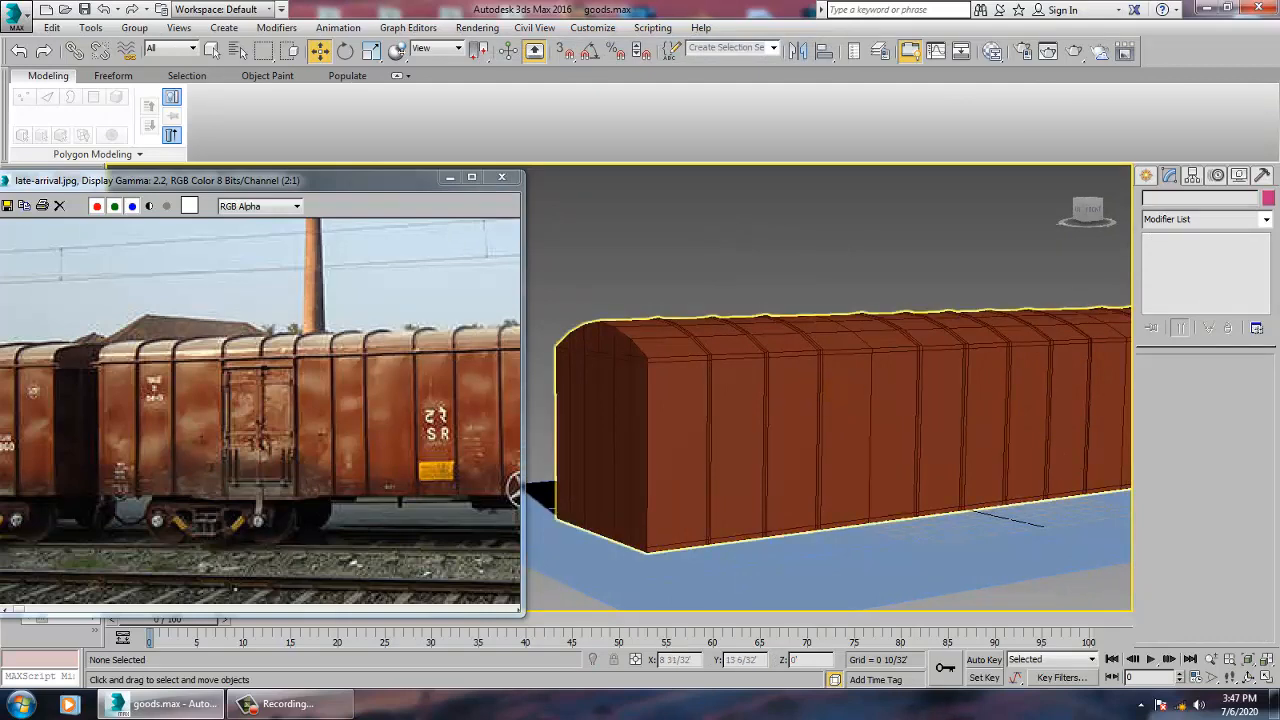
# Add two horizontal Swift Loop edge loops around the wagon, one just below the upper band and one near the bottom edge.
pyautogui.click(795, 452)
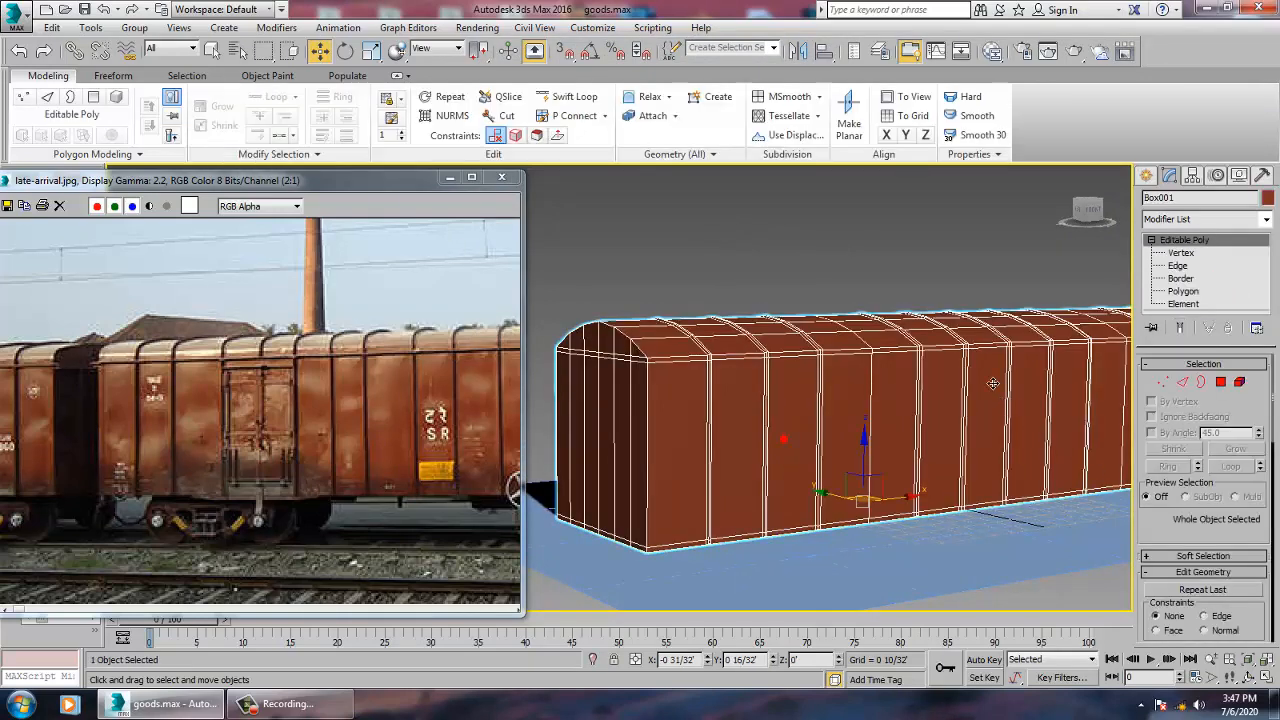
pyautogui.keyDown('alt'); pyautogui.moveTo(957, 358); pyautogui.dragTo(902, 350, button='middle'); pyautogui.keyUp('alt')
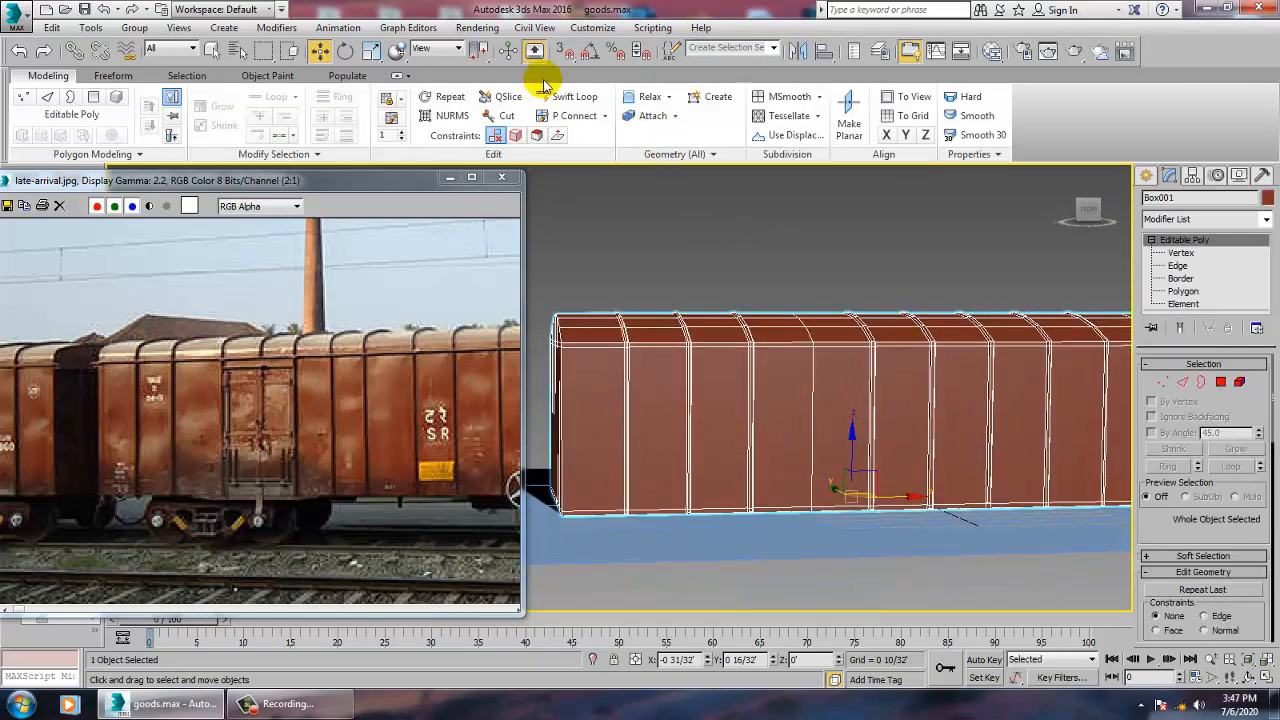
pyautogui.click(574, 96)
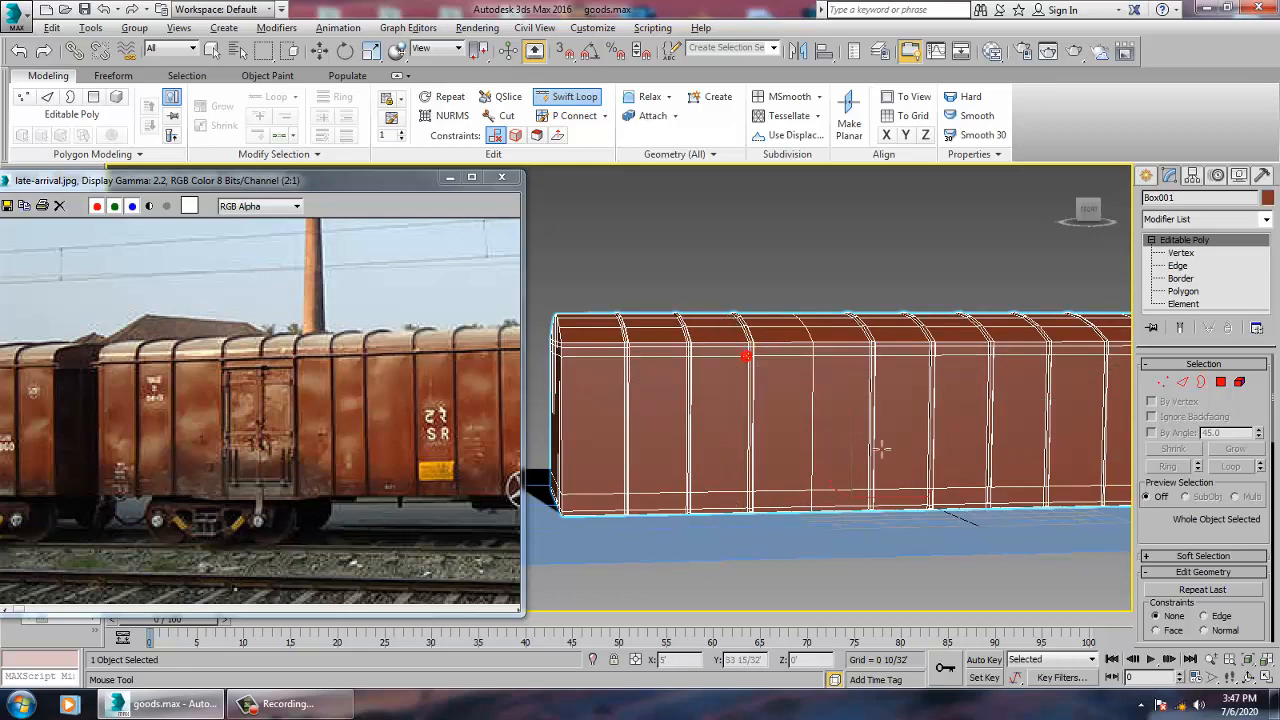
pyautogui.press('w')
pyautogui.click(325, 474)
pyautogui.moveTo(964, 527); pyautogui.dragTo(845, 472, button='middle')
pyautogui.scroll(-1, 923, 511)
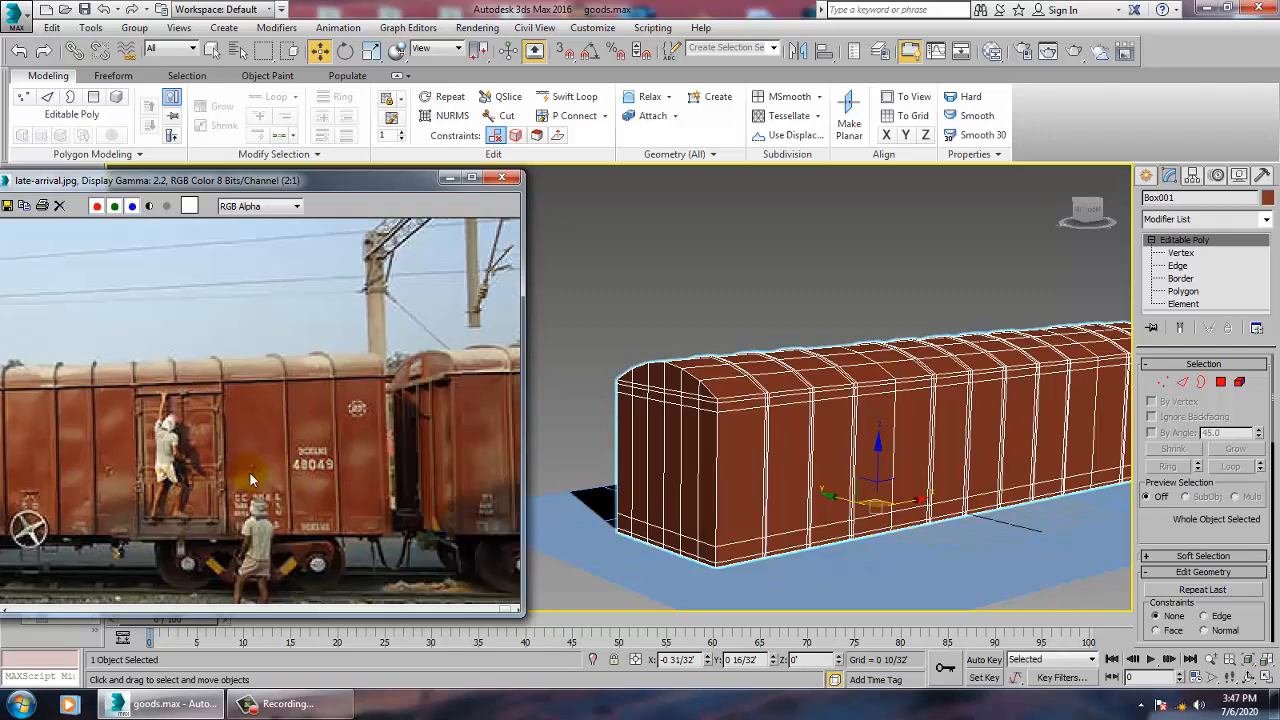
pyautogui.keyDown('alt'); pyautogui.moveTo(743, 511); pyautogui.dragTo(944, 456, button='middle'); pyautogui.keyUp('alt')
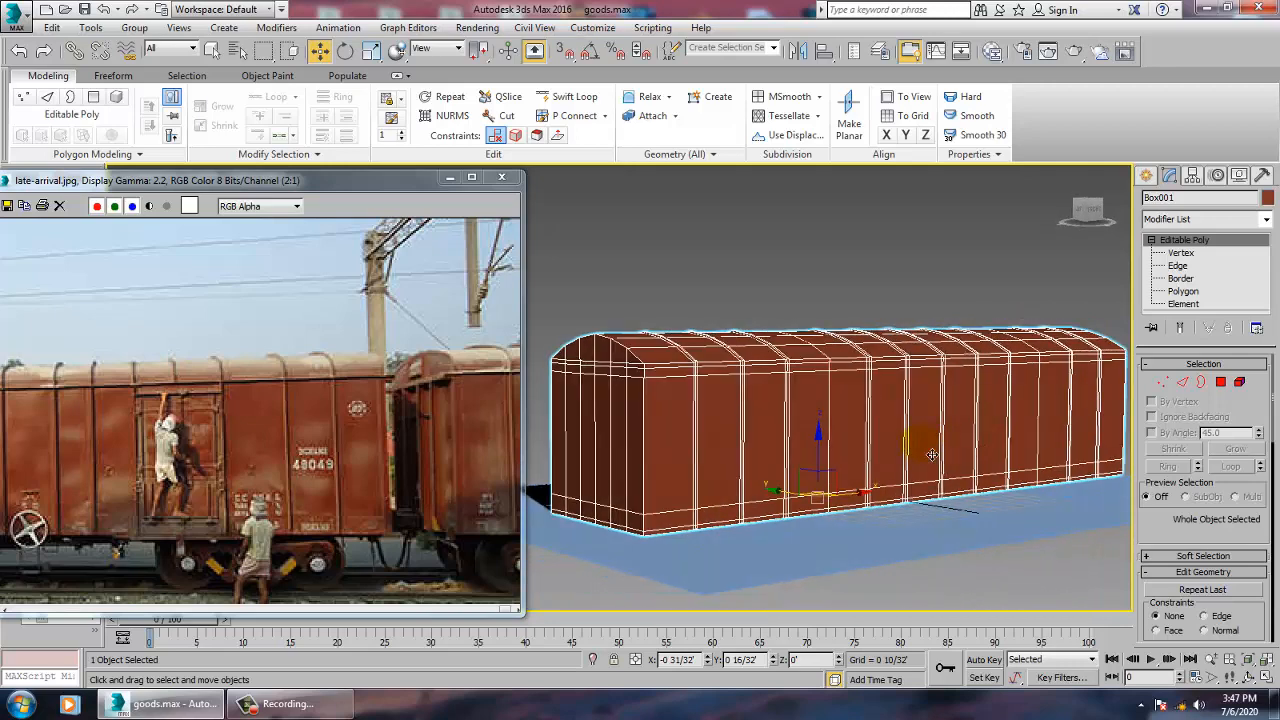